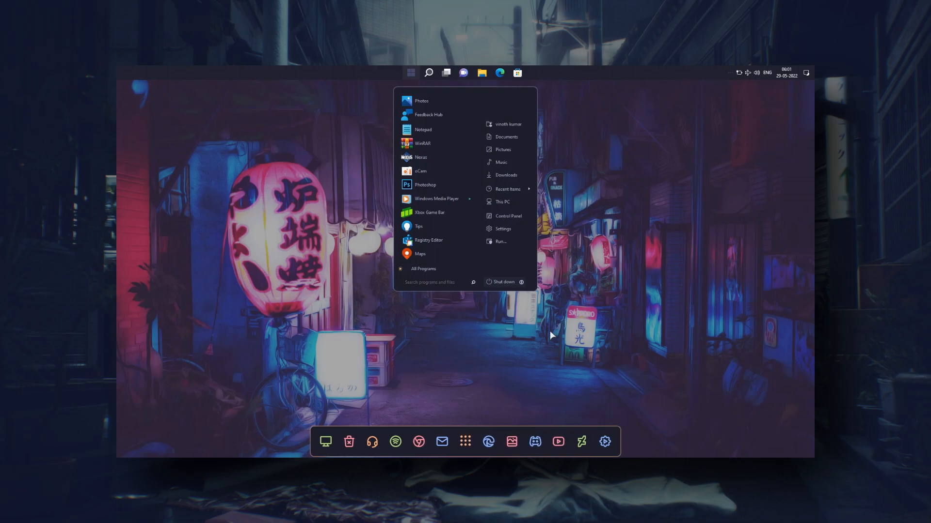
Look over the themed start menu's full program list and File Explorer's Quick access, This PC and Local Disk (C:) views
{"action": "left_click", "coordinate": [440, 267]}
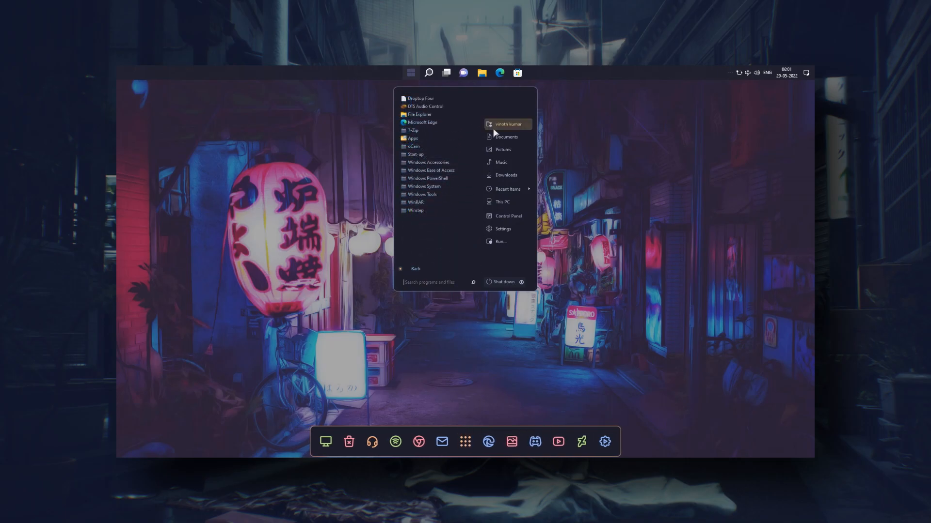
{"action": "left_click", "coordinate": [464, 327]}
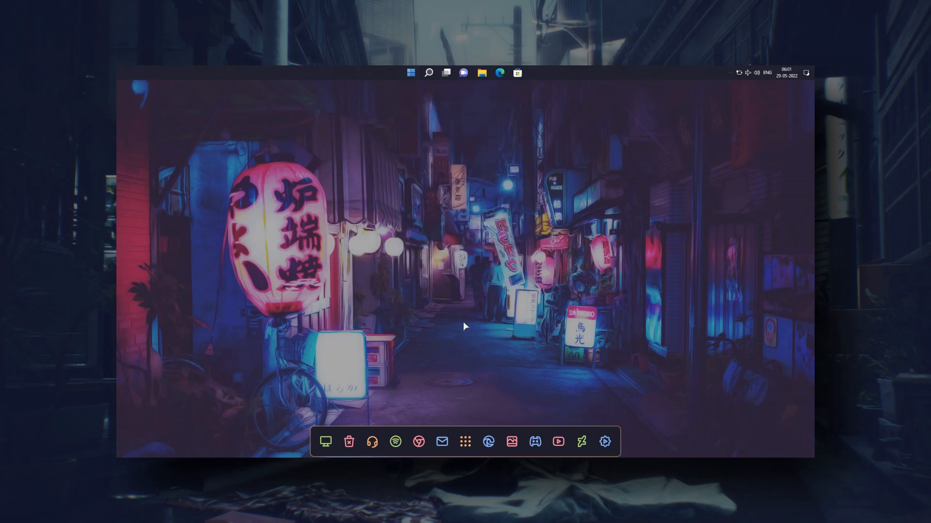
{"action": "left_click", "coordinate": [322, 440]}
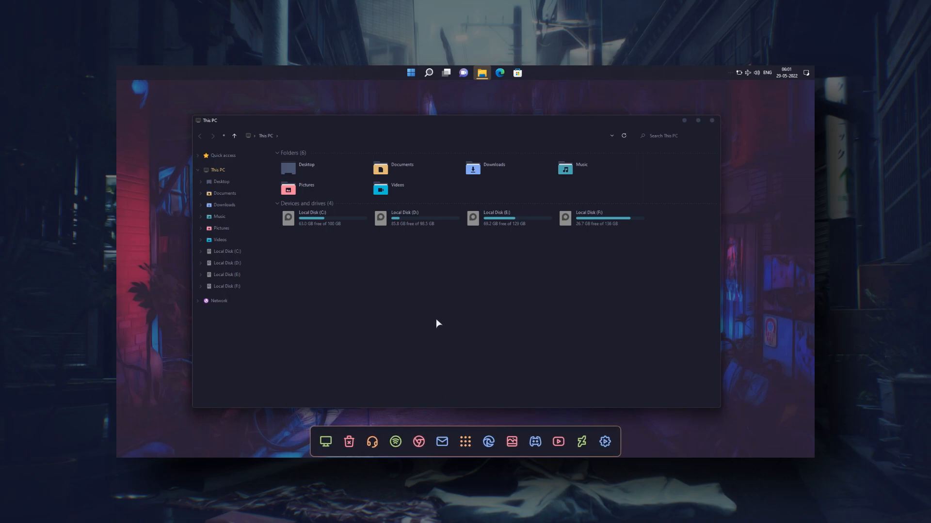
{"action": "left_click", "coordinate": [249, 155]}
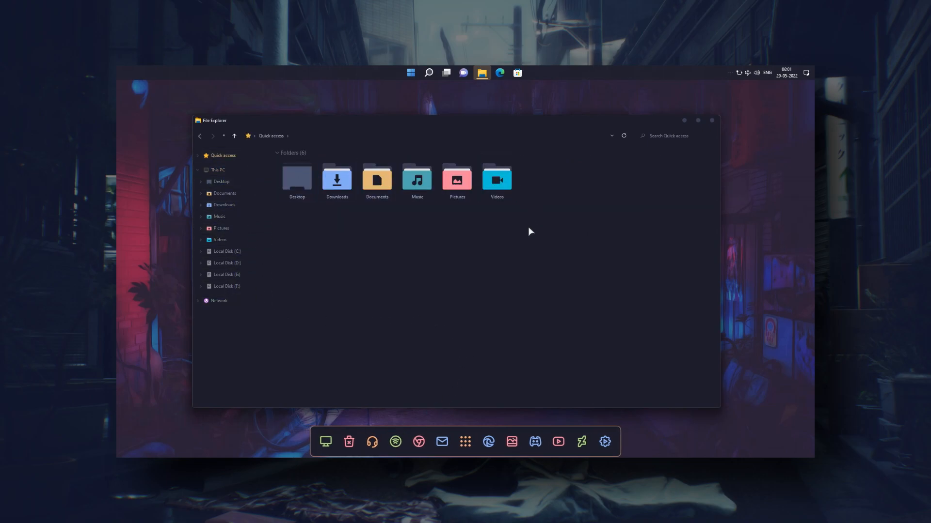
{"action": "double_click", "coordinate": [407, 122]}
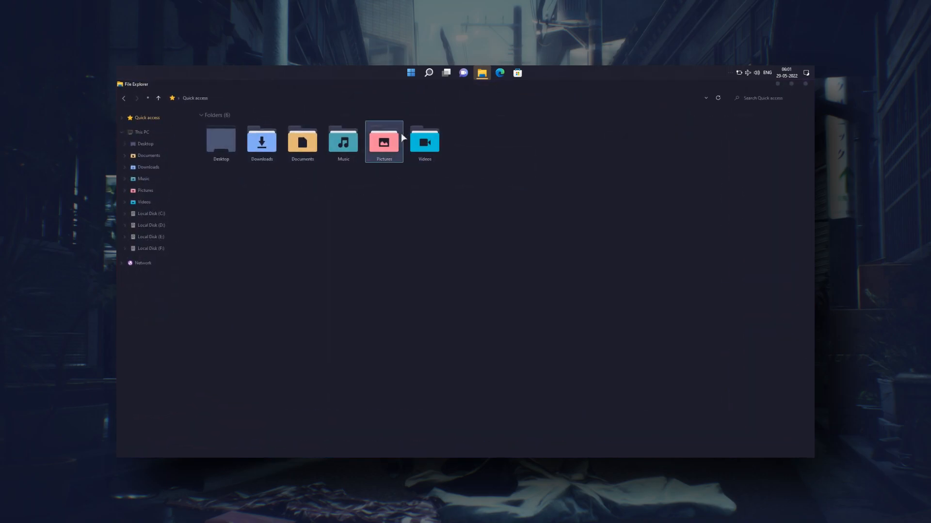
{"action": "double_click", "coordinate": [323, 82]}
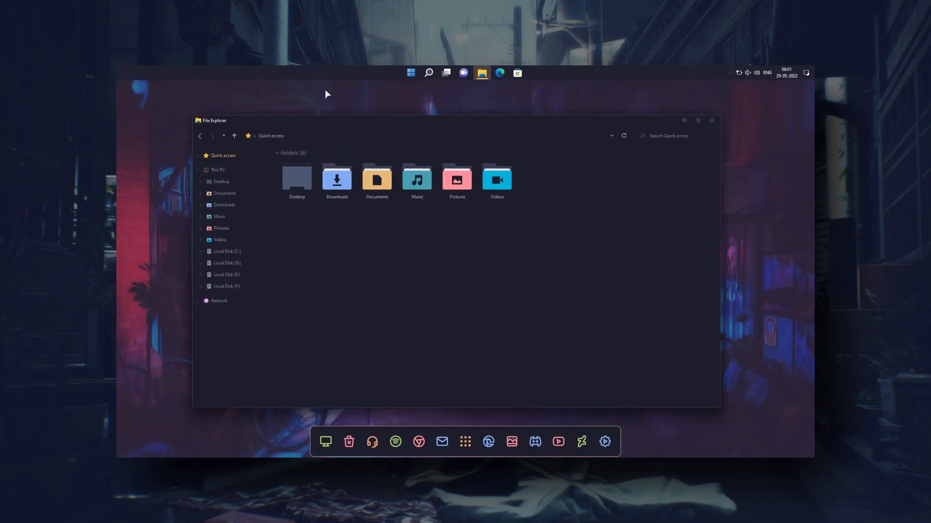
{"action": "left_click", "coordinate": [218, 170]}
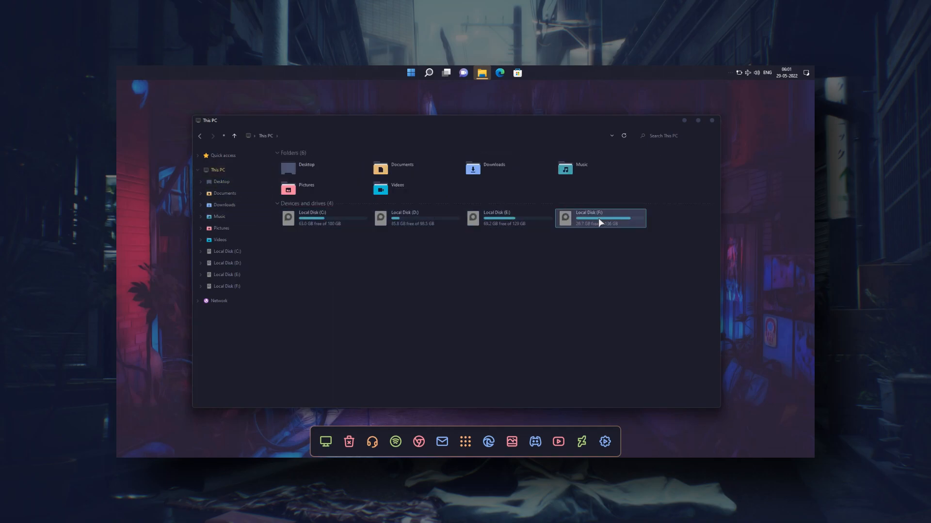
{"action": "double_click", "coordinate": [326, 222]}
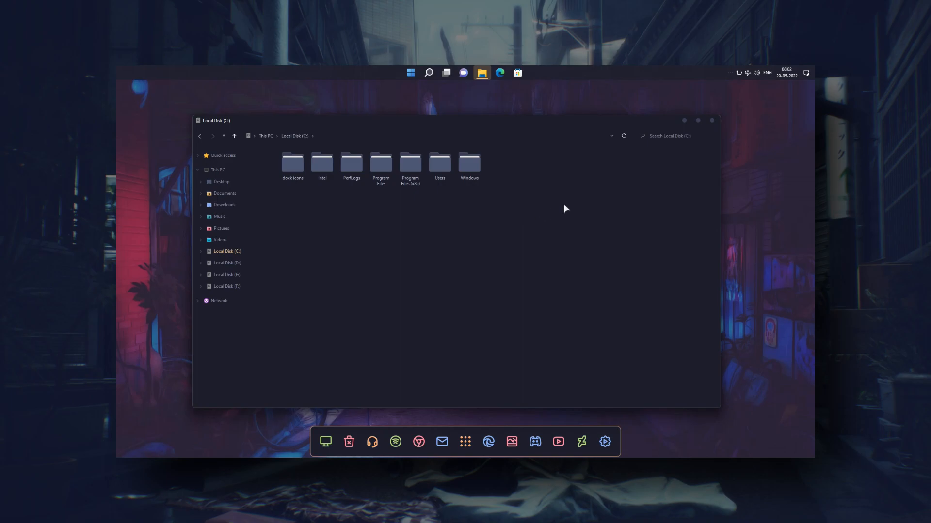
{"action": "left_click", "coordinate": [711, 120]}
View the themed Control Panel from the desktop and close it
{"action": "right_click", "coordinate": [711, 123]}
{"action": "mouse_move", "coordinate": [725, 188]}
{"action": "left_click", "coordinate": [685, 188]}
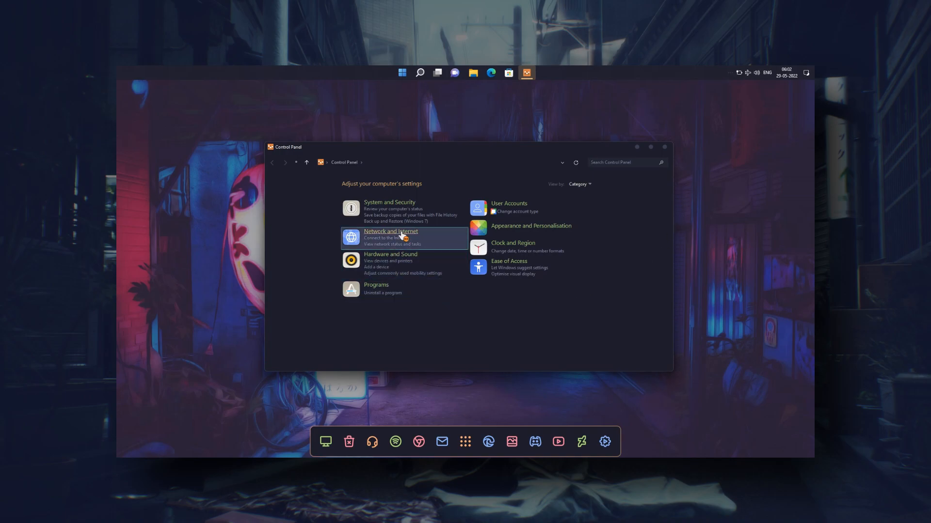
{"action": "left_click", "coordinate": [665, 147]}
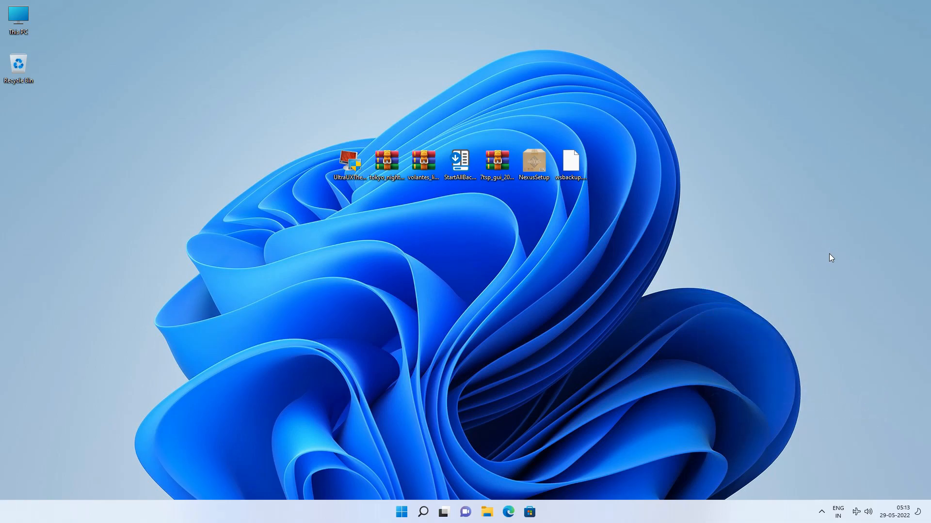
Install UltraUXThemePatcher 4.3.2 from its desktop setup file, accepting the licence agreement and completing the setup
{"action": "double_click", "coordinate": [353, 179]}
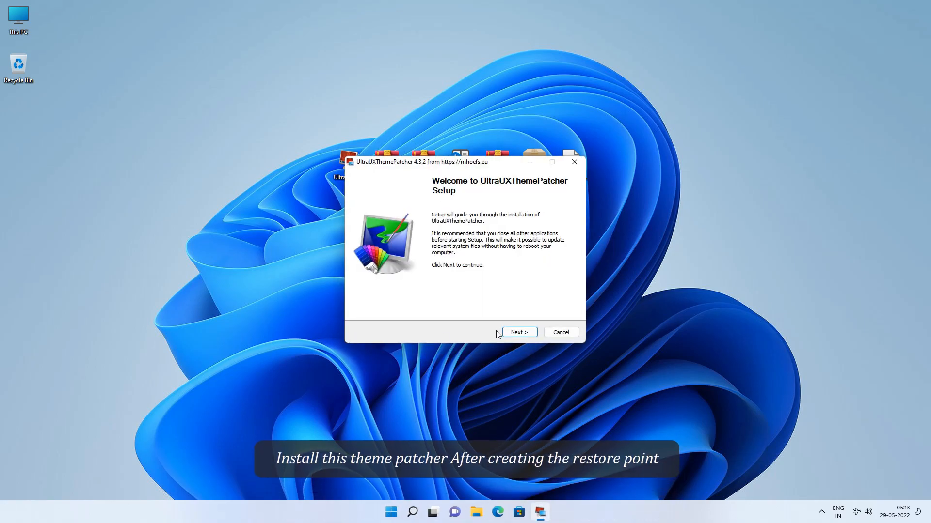
{"action": "left_click", "coordinate": [508, 333]}
{"action": "left_click", "coordinate": [483, 311]}
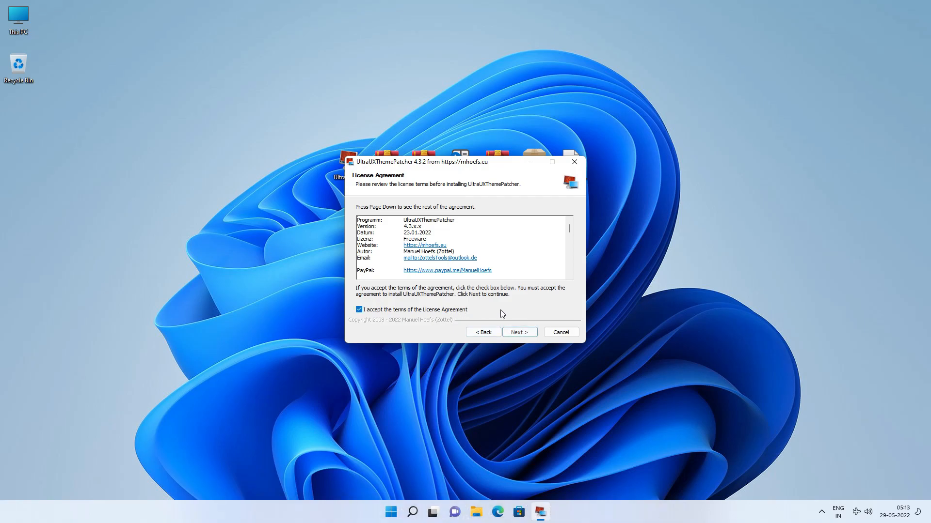
{"action": "left_click", "coordinate": [528, 333]}
{"action": "left_click", "coordinate": [530, 335]}
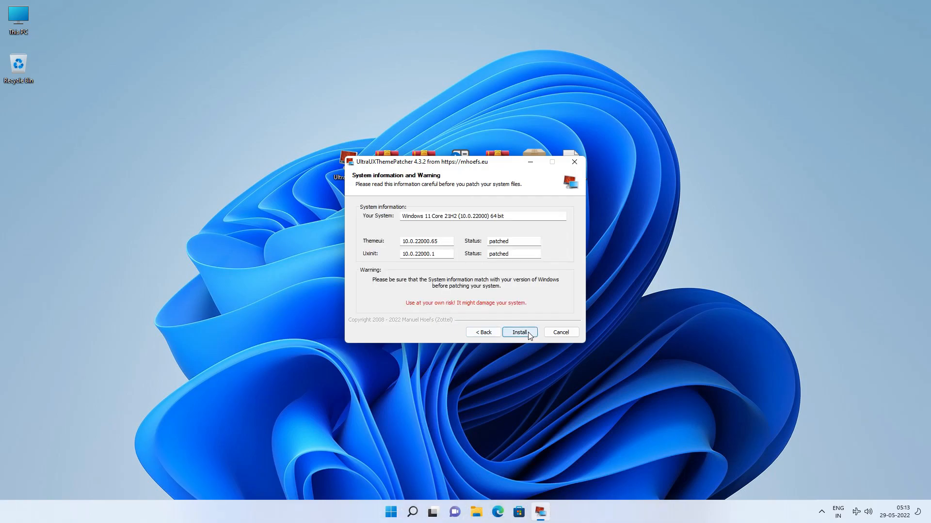
{"action": "left_click_drag", "start_coordinate": [514, 242], "coordinate": [489, 254]}
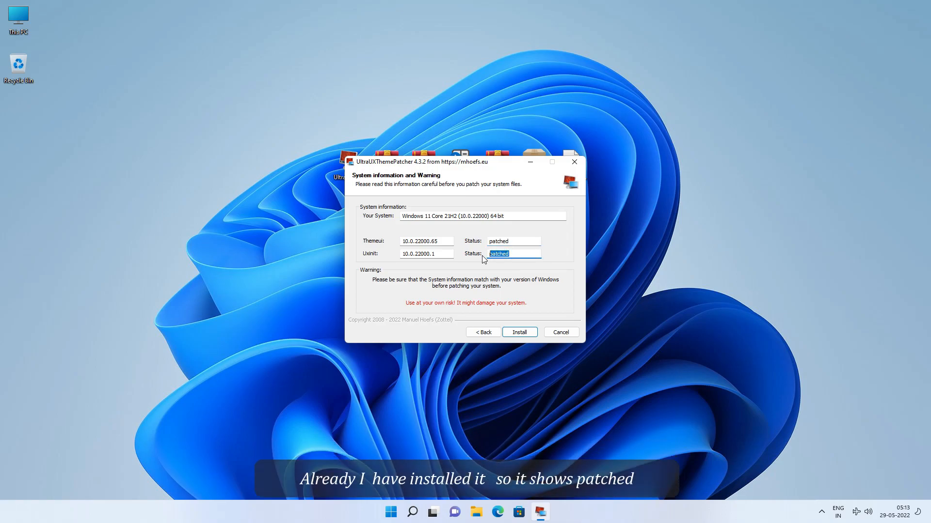
{"action": "left_click", "coordinate": [522, 334]}
{"action": "left_click", "coordinate": [521, 337]}
{"action": "left_click", "coordinate": [520, 333]}
{"action": "left_click", "coordinate": [520, 334]}
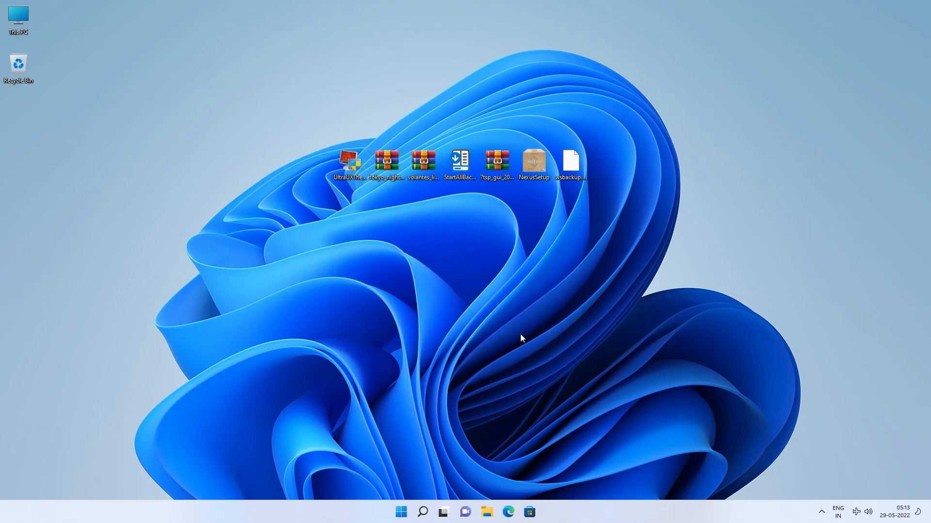
Extract the tokyo_night_for_windows_by_niivu archive into its own folder on the desktop
{"action": "right_click", "coordinate": [386, 174]}
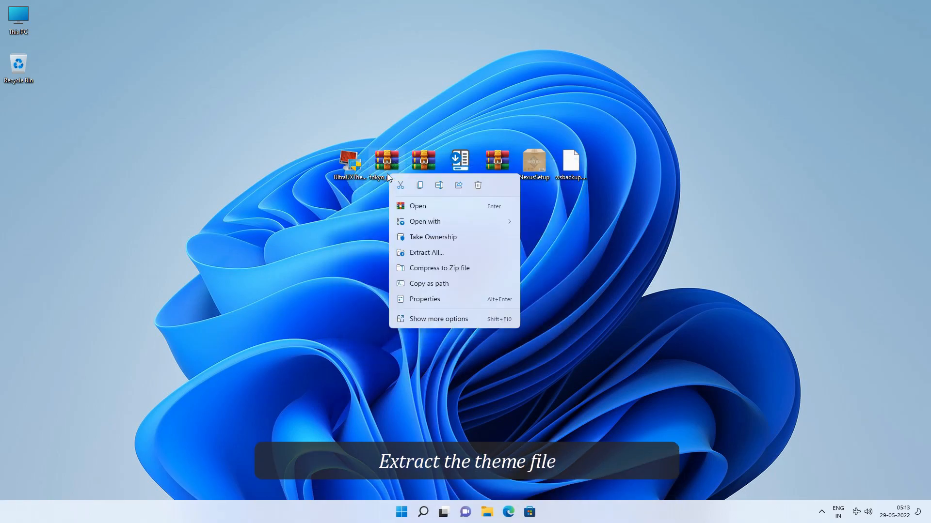
{"action": "left_click", "coordinate": [418, 252]}
{"action": "left_click", "coordinate": [549, 349]}
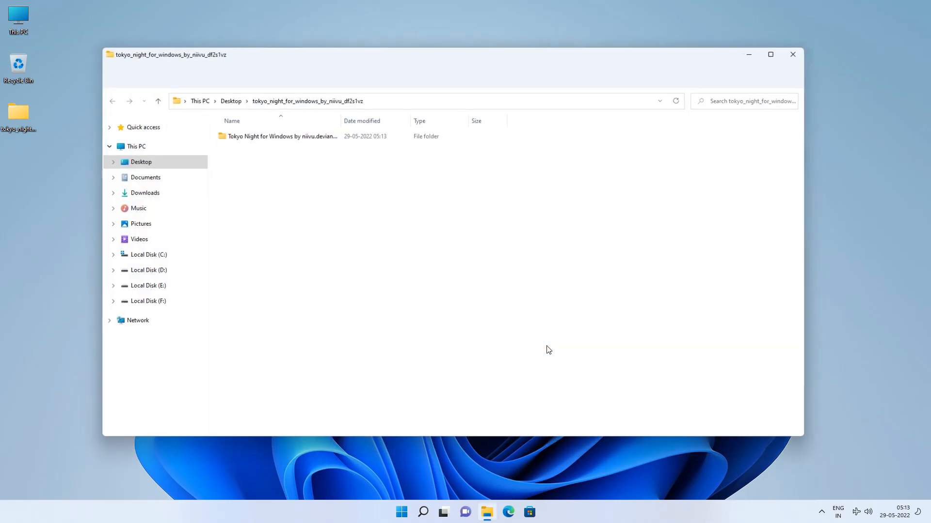
Cut the Tokyo Night folder and all Tokyo theme files from the extracted Windows 10-11 themes folder
{"action": "double_click", "coordinate": [427, 65]}
{"action": "double_click", "coordinate": [198, 91]}
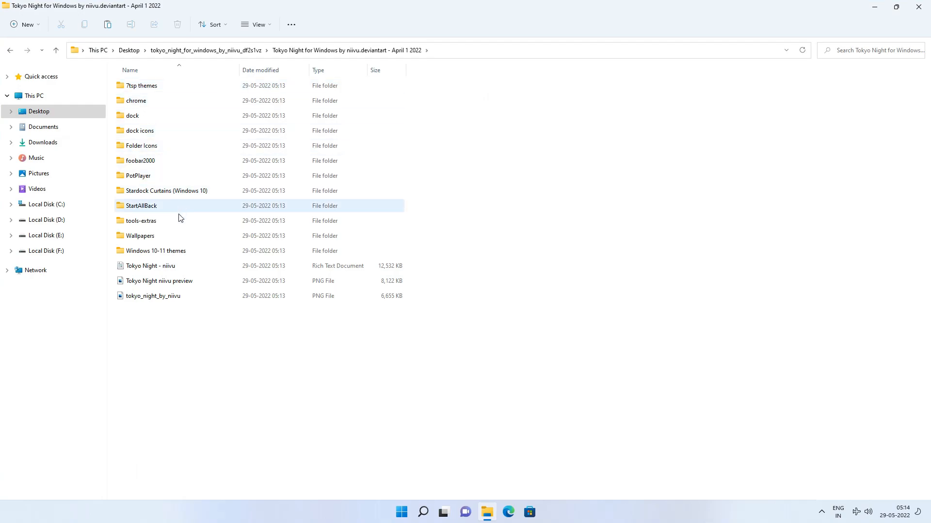
{"action": "left_click", "coordinate": [167, 253]}
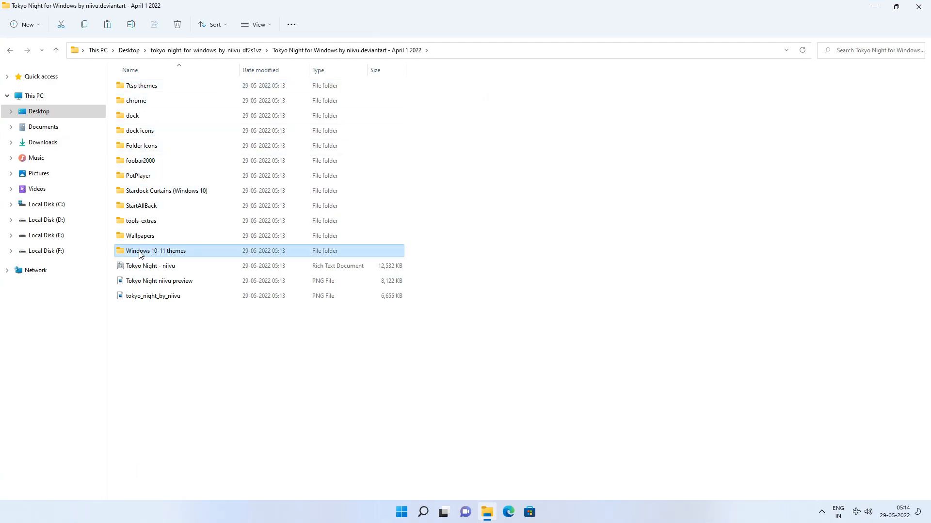
{"action": "double_click", "coordinate": [191, 250]}
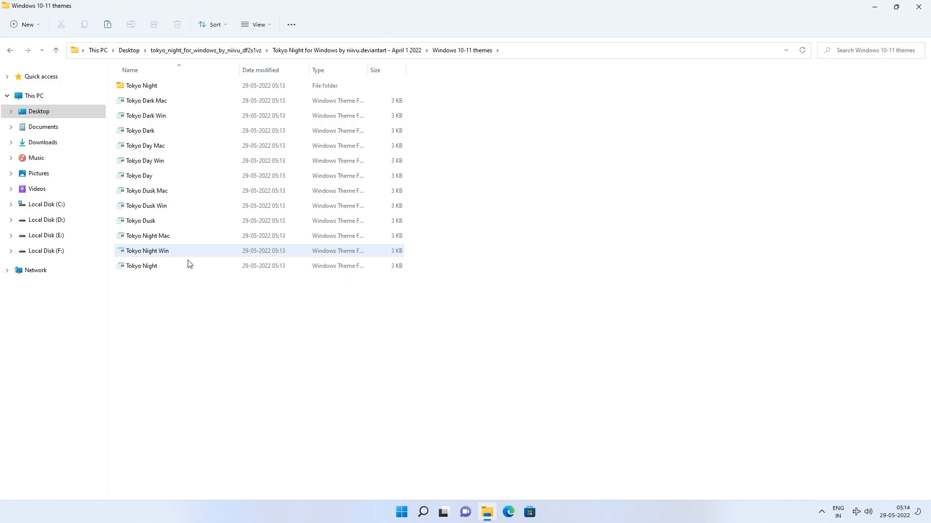
{"action": "left_click_drag", "start_coordinate": [182, 294], "coordinate": [216, 86]}
{"action": "right_click", "coordinate": [216, 85]}
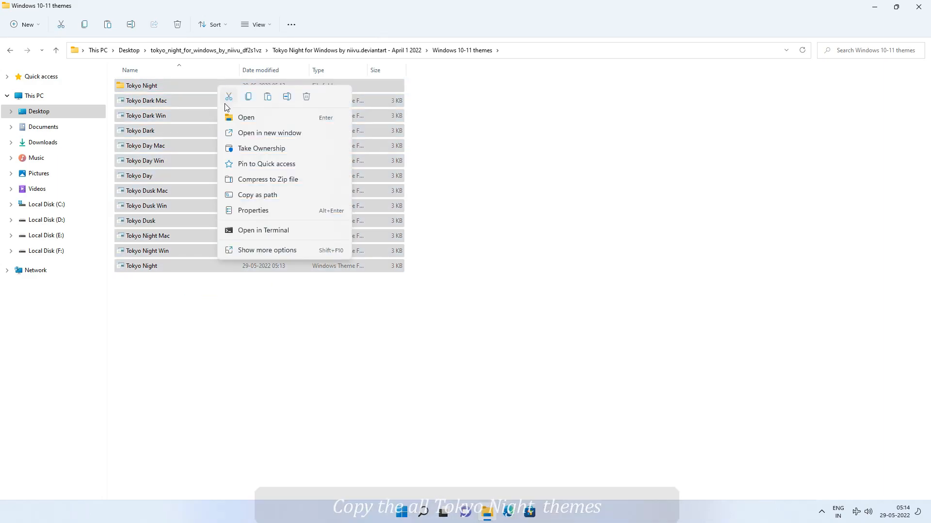
{"action": "left_click", "coordinate": [224, 103]}
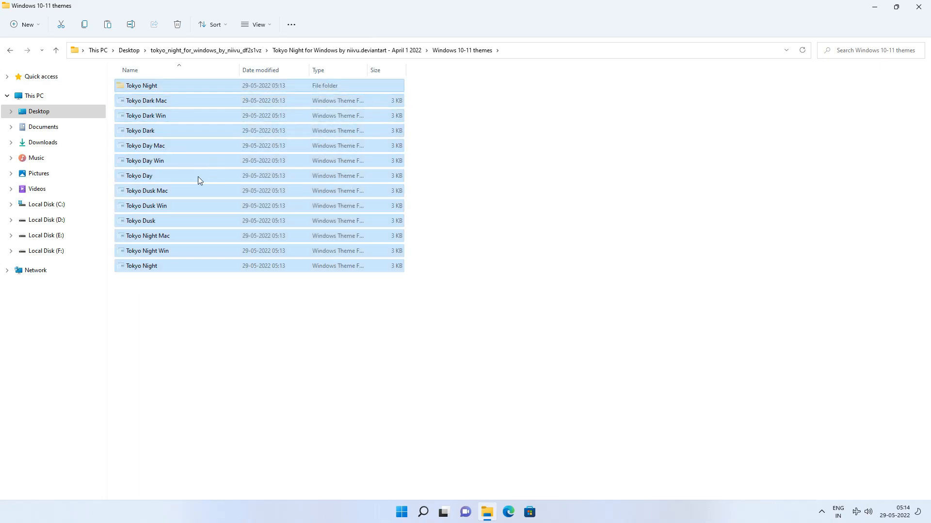
Paste the Tokyo theme files into C:\Windows\Resources\Themes, granting permission, and close the folder window
{"action": "left_click", "coordinate": [68, 206]}
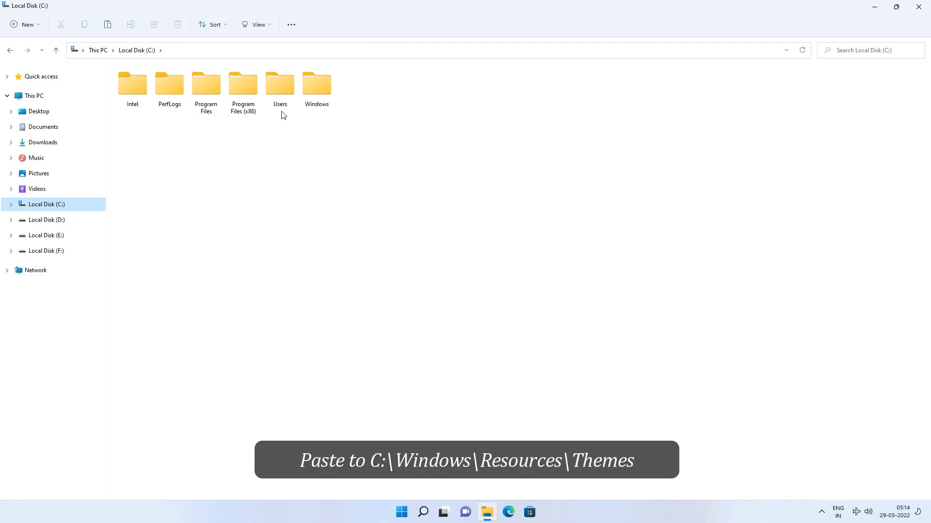
{"action": "double_click", "coordinate": [316, 92]}
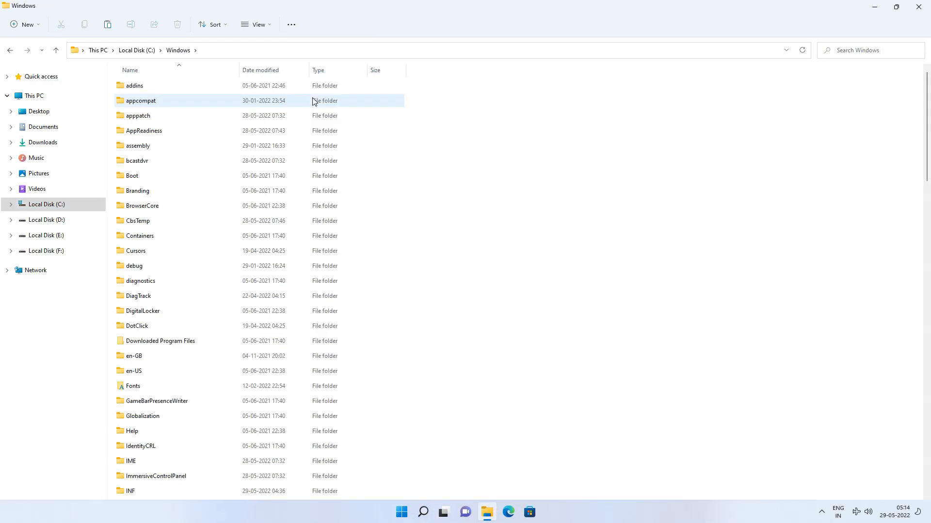
{"action": "scroll", "coordinate": [304, 226], "scroll_direction": "down", "scroll_amount": 15}
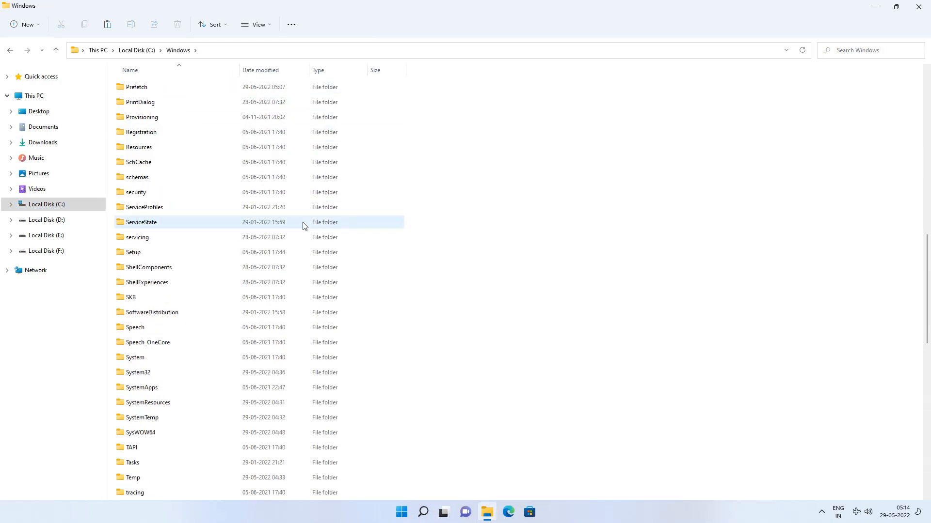
{"action": "left_click", "coordinate": [142, 148]}
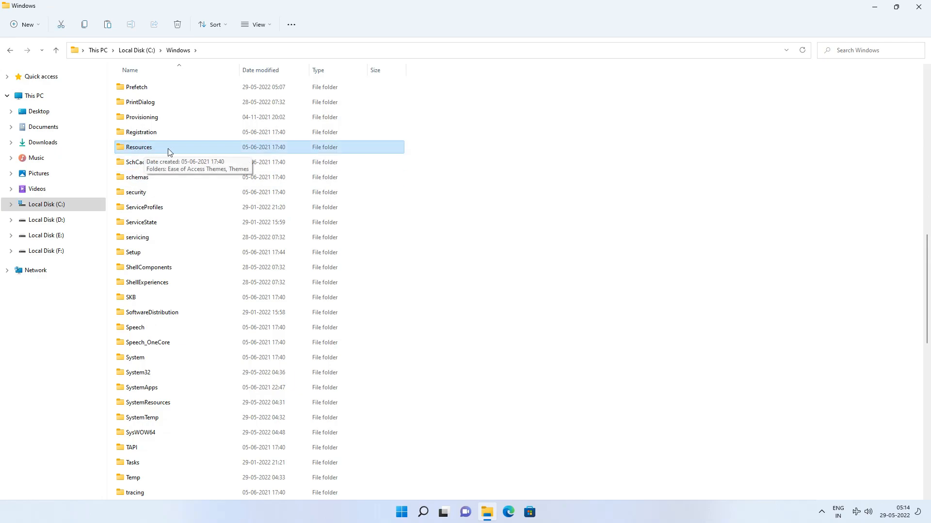
{"action": "double_click", "coordinate": [169, 150]}
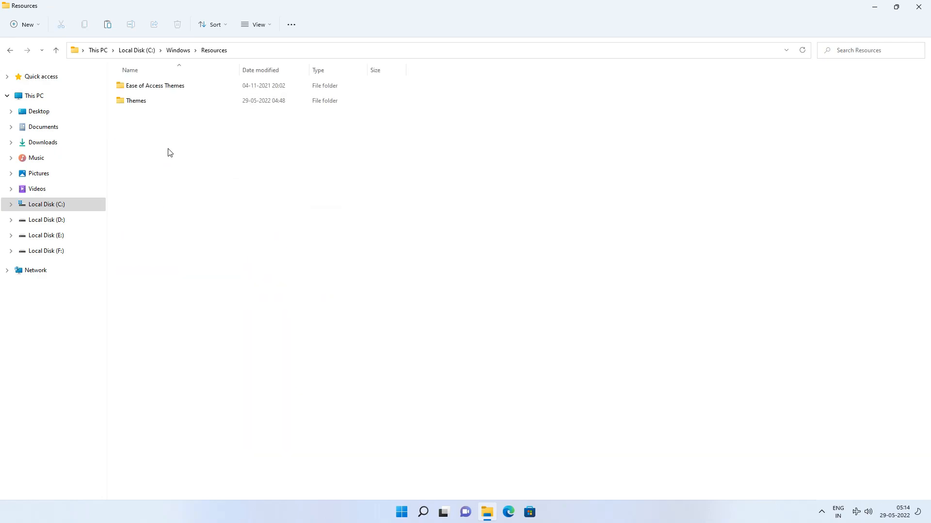
{"action": "double_click", "coordinate": [150, 106]}
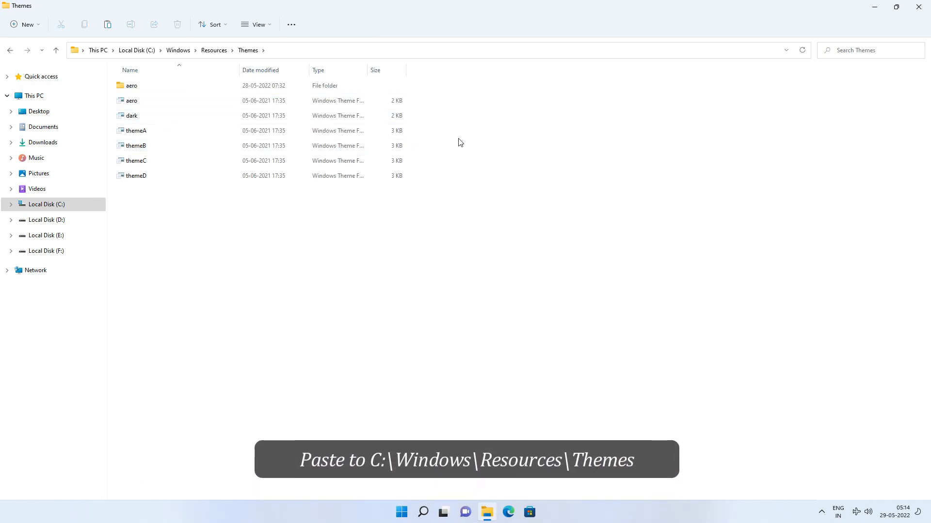
{"action": "right_click", "coordinate": [459, 141]}
{"action": "left_click", "coordinate": [471, 152]}
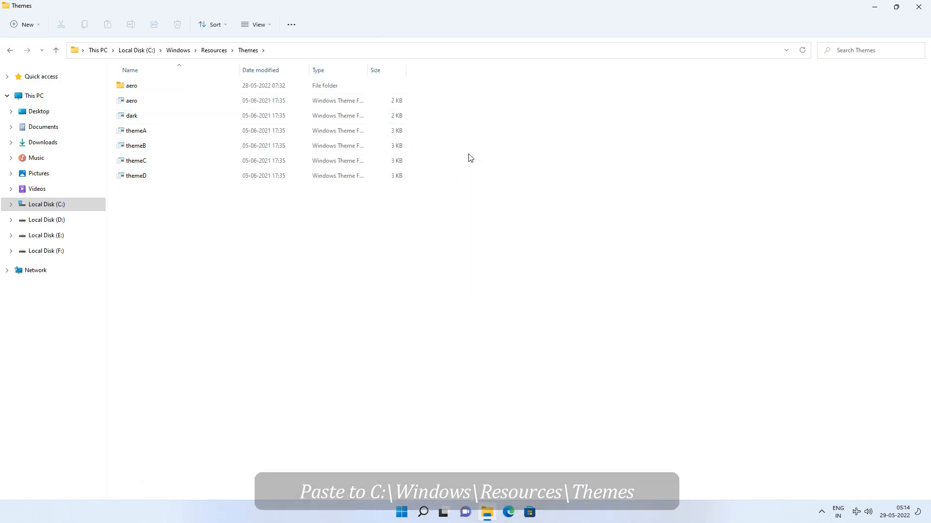
{"action": "left_click", "coordinate": [436, 207]}
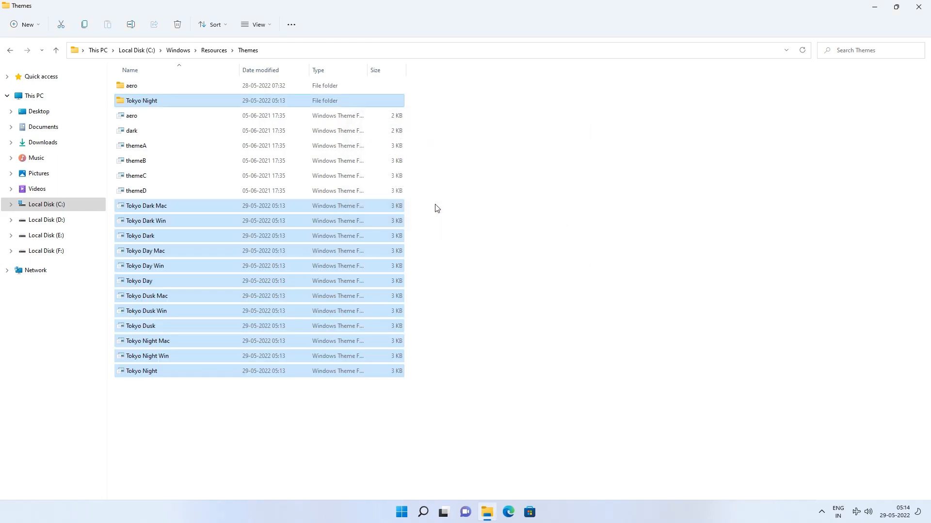
{"action": "double_click", "coordinate": [552, 14]}
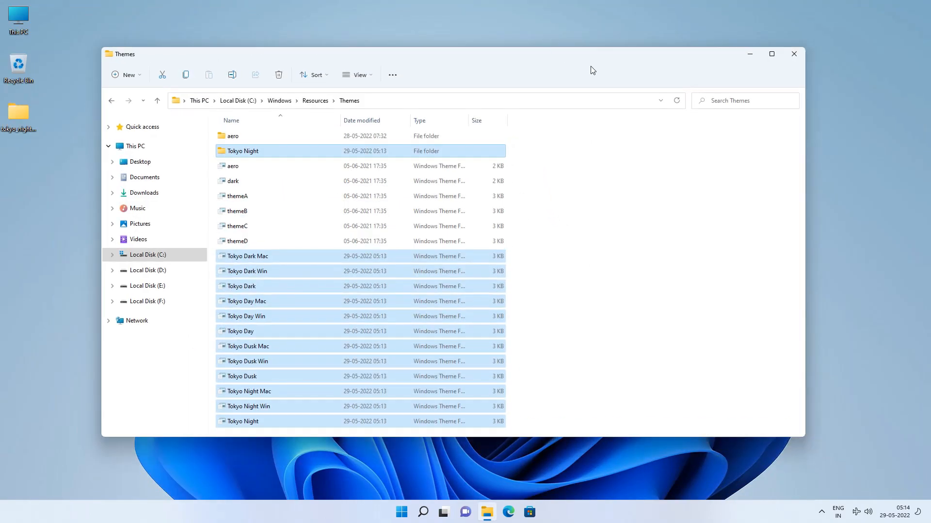
{"action": "left_click", "coordinate": [793, 52]}
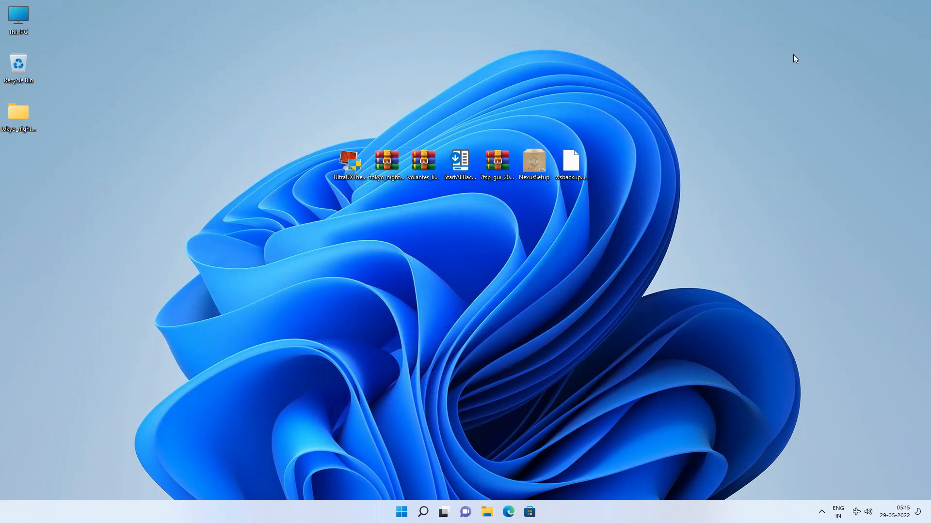
Apply the Tokyo Night theme in the desktop's personalisation settings and close Settings
{"action": "right_click", "coordinate": [793, 54]}
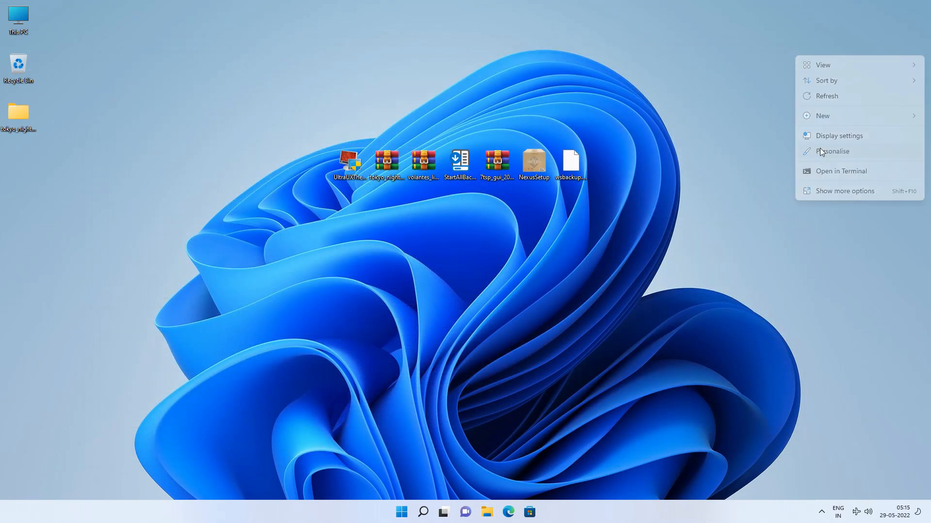
{"action": "left_click", "coordinate": [821, 152]}
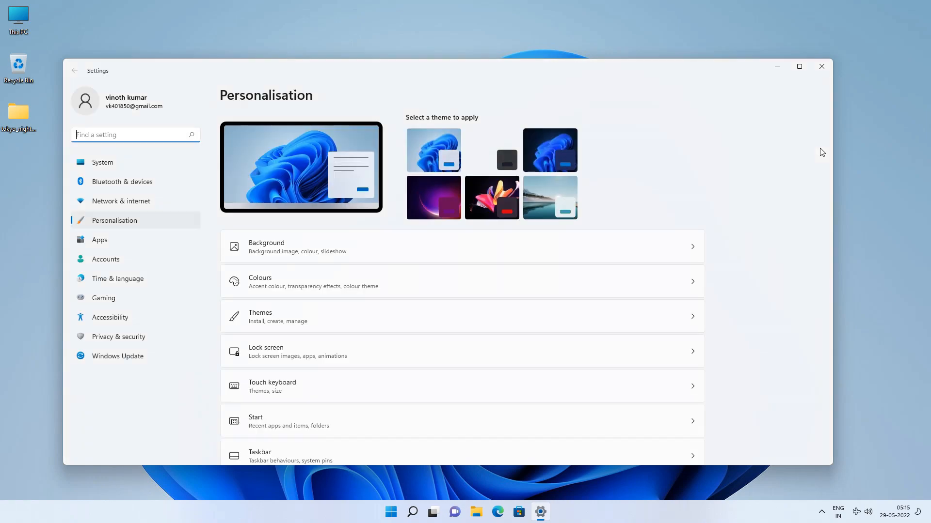
{"action": "scroll", "coordinate": [537, 251], "scroll_direction": "down", "scroll_amount": 3}
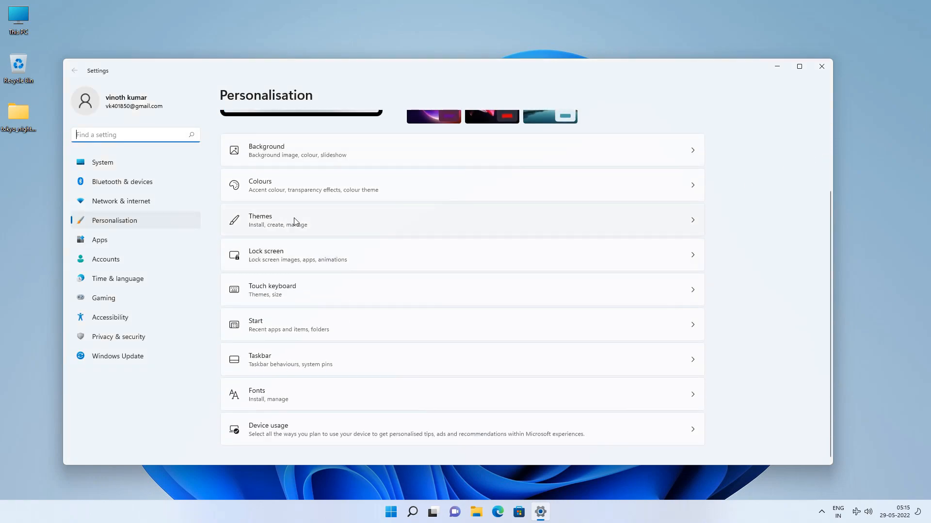
{"action": "left_click", "coordinate": [335, 222]}
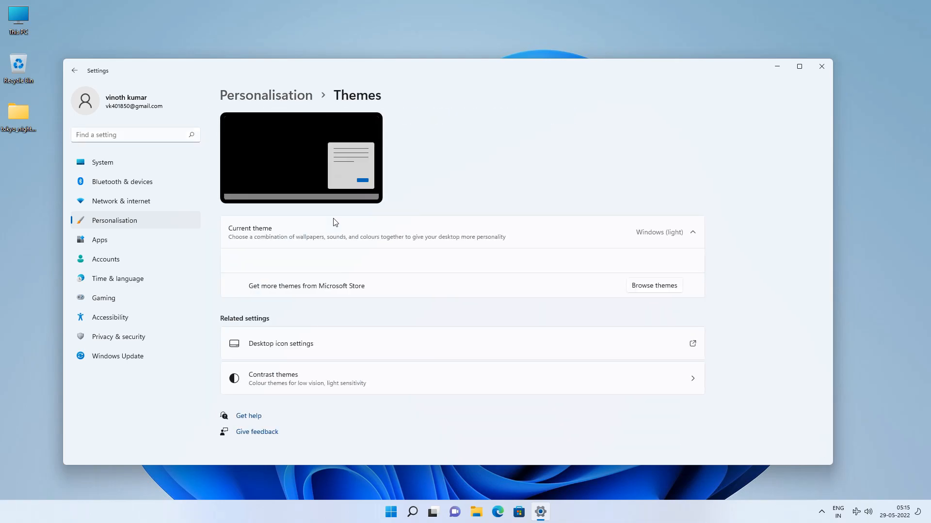
{"action": "scroll", "coordinate": [334, 222], "scroll_direction": "down", "scroll_amount": 3}
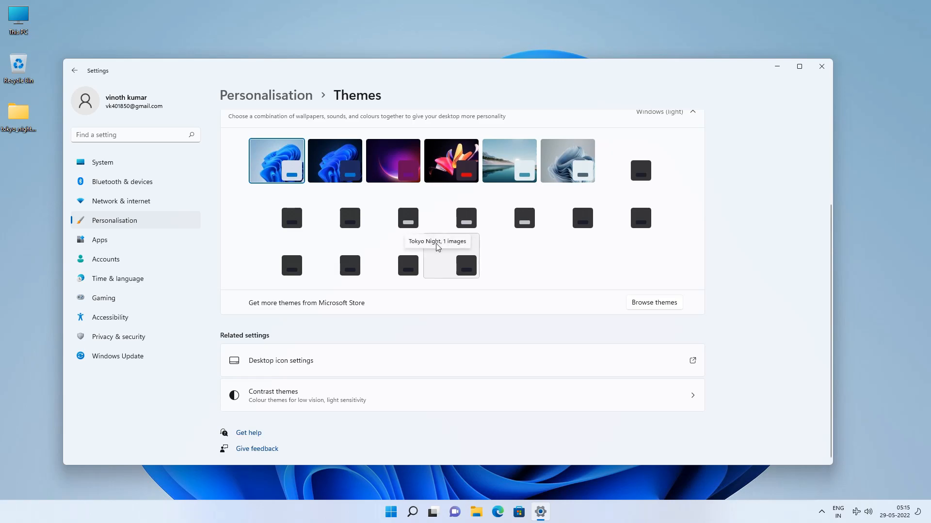
{"action": "left_click", "coordinate": [455, 267]}
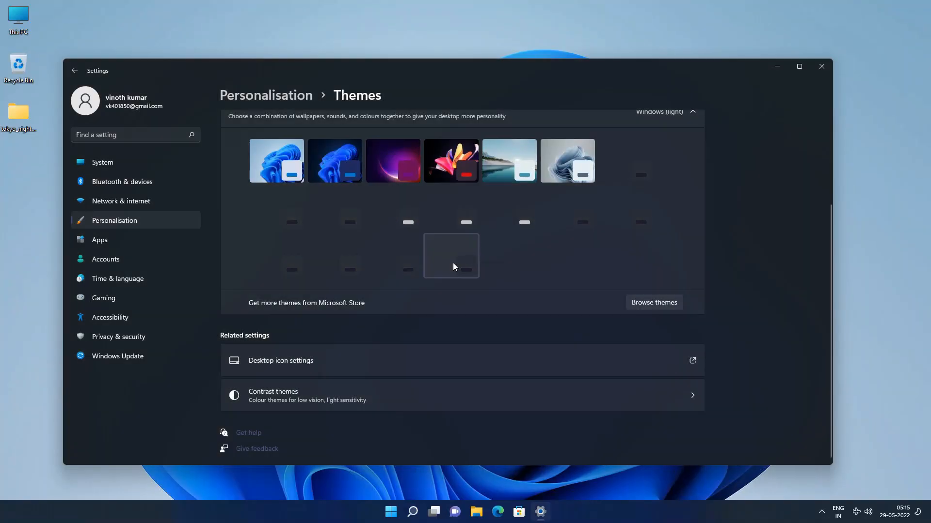
{"action": "left_click", "coordinate": [817, 72]}
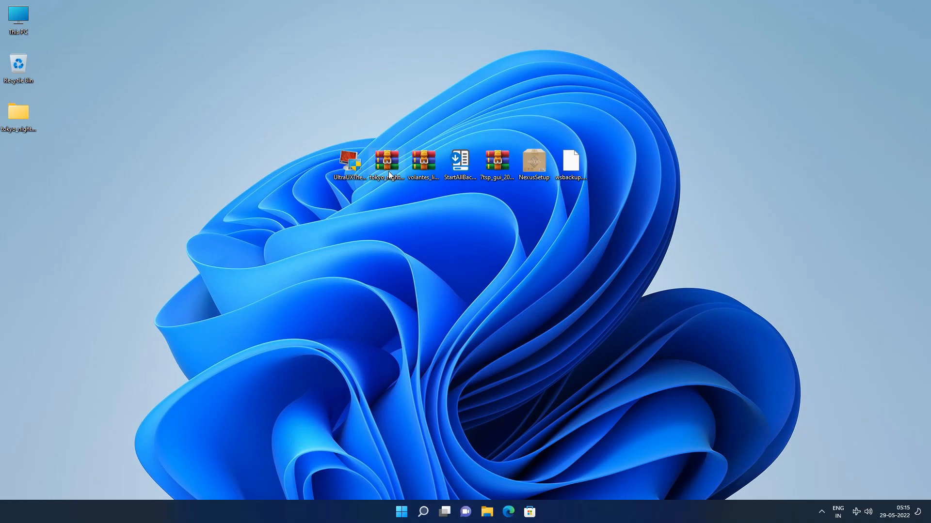
Set alex-knight-unsplash(niivu edit) from the extracted Tokyo Night Wallpapers folder as the desktop background and close the folder window
{"action": "double_click", "coordinate": [10, 116]}
{"action": "double_click", "coordinate": [254, 136]}
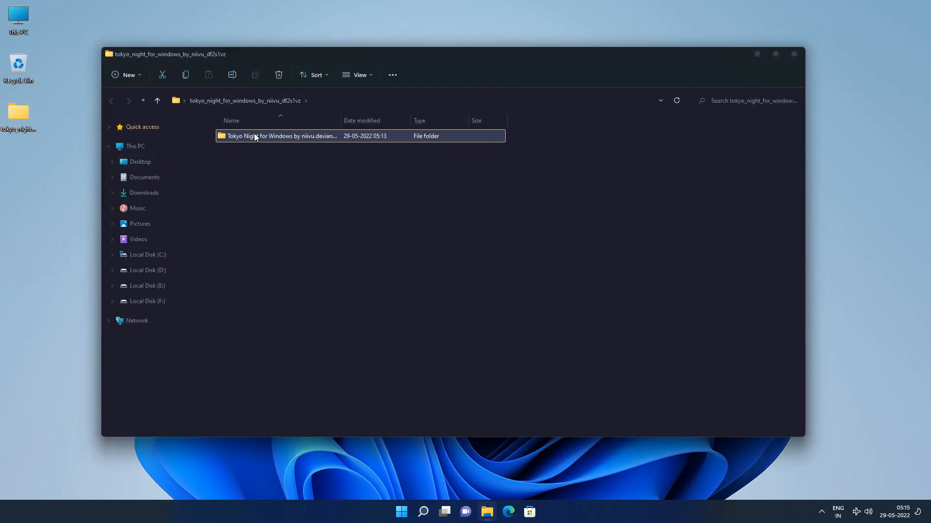
{"action": "left_click", "coordinate": [237, 288]}
{"action": "double_click", "coordinate": [259, 288]}
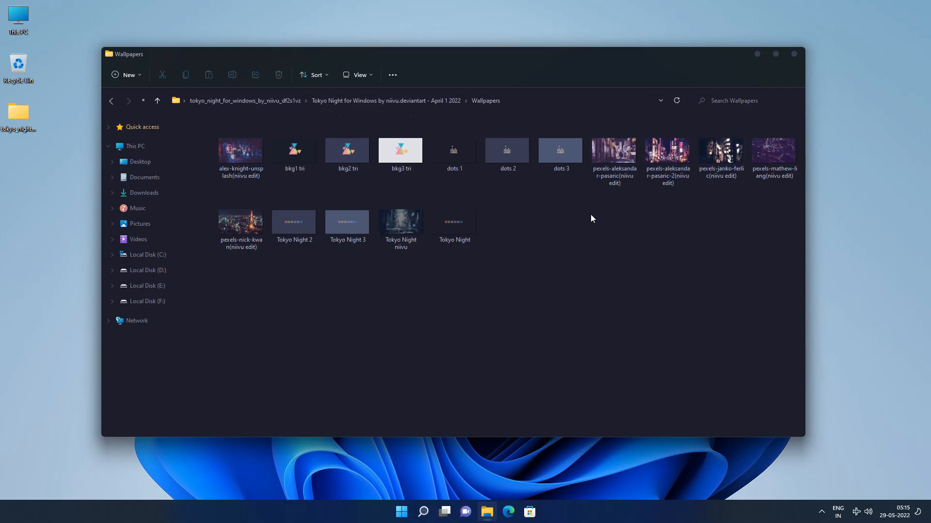
{"action": "right_click", "coordinate": [228, 153]}
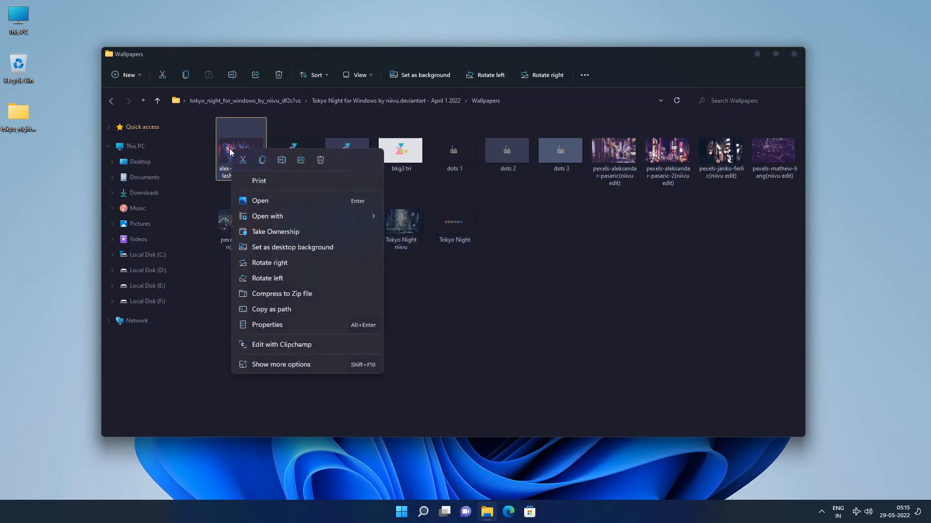
{"action": "left_click", "coordinate": [260, 248]}
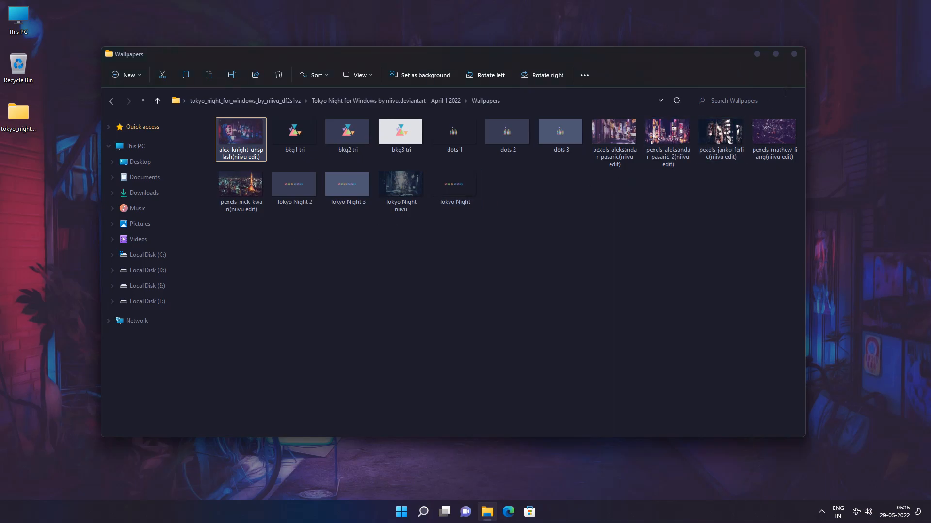
{"action": "left_click", "coordinate": [796, 59]}
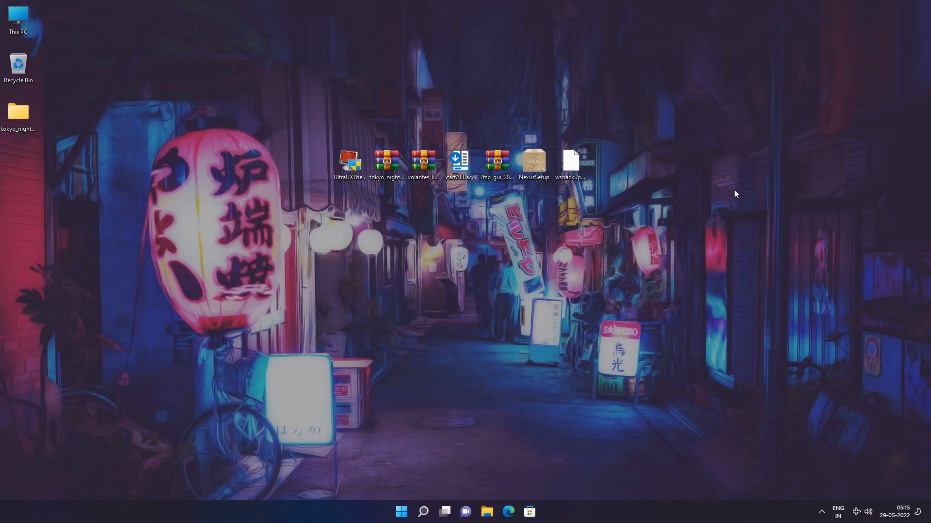
Extract the volantes_light_by_aystic archive into its own folder on the desktop
{"action": "right_click", "coordinate": [423, 168]}
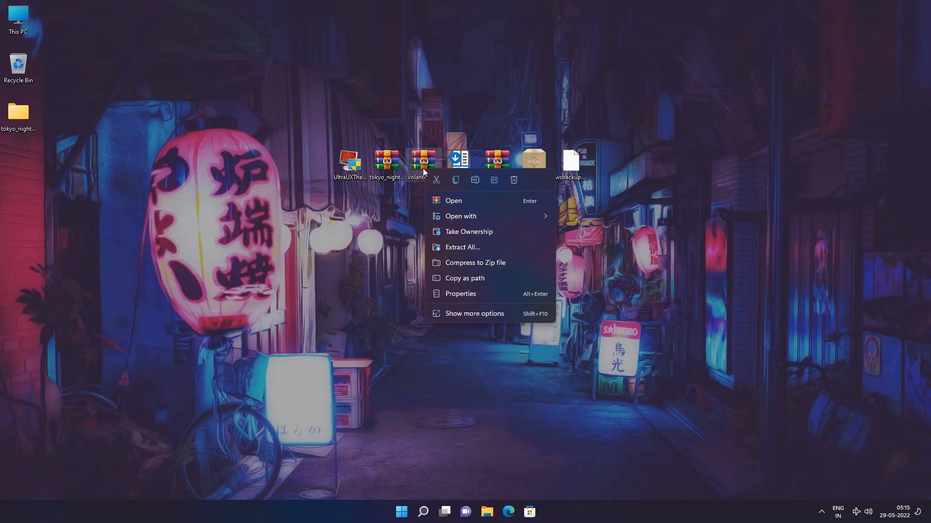
{"action": "left_click", "coordinate": [446, 247]}
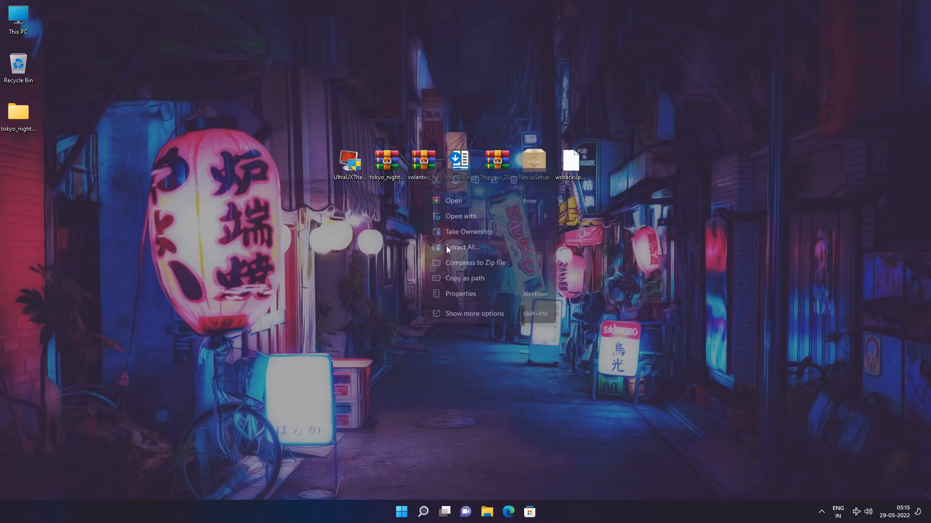
{"action": "left_click", "coordinate": [541, 348]}
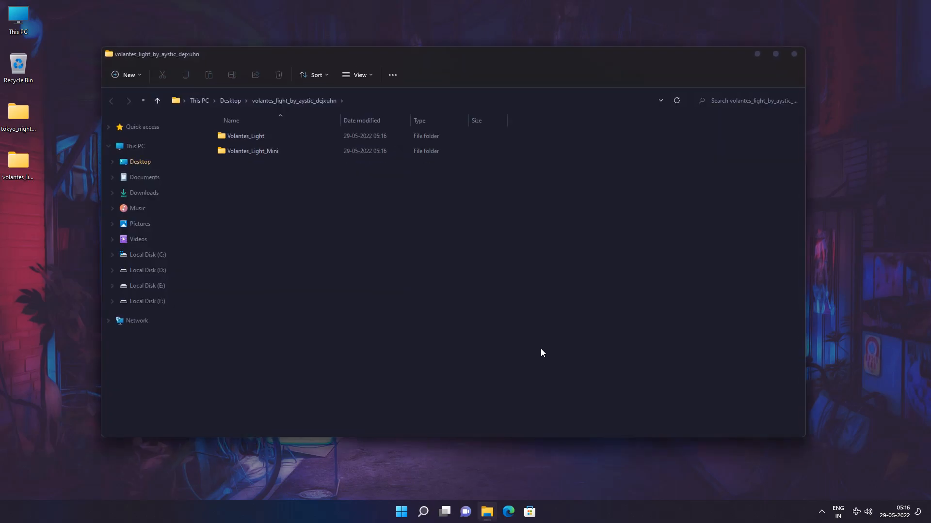
Install the Volantes_Light cursors from the folder's Install setup information file, allowing it to open, and close the folder window
{"action": "left_click", "coordinate": [276, 156]}
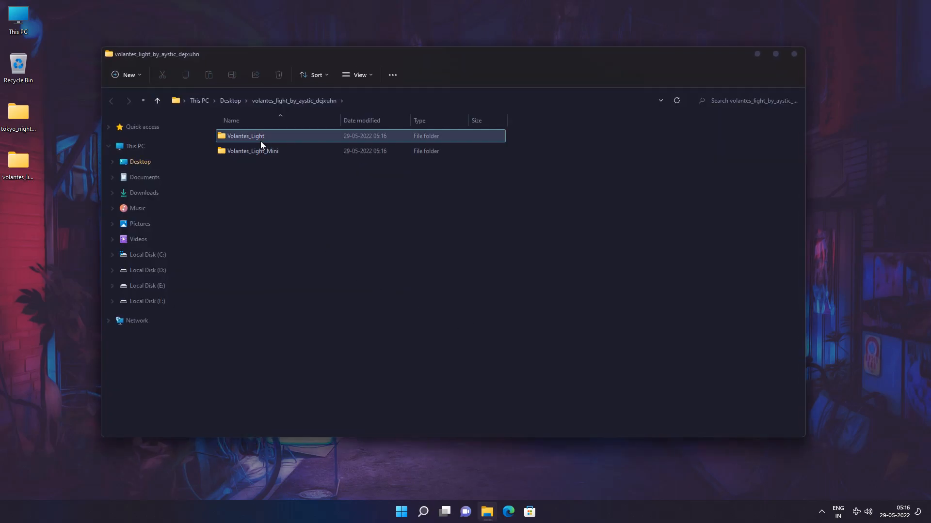
{"action": "double_click", "coordinate": [260, 141]}
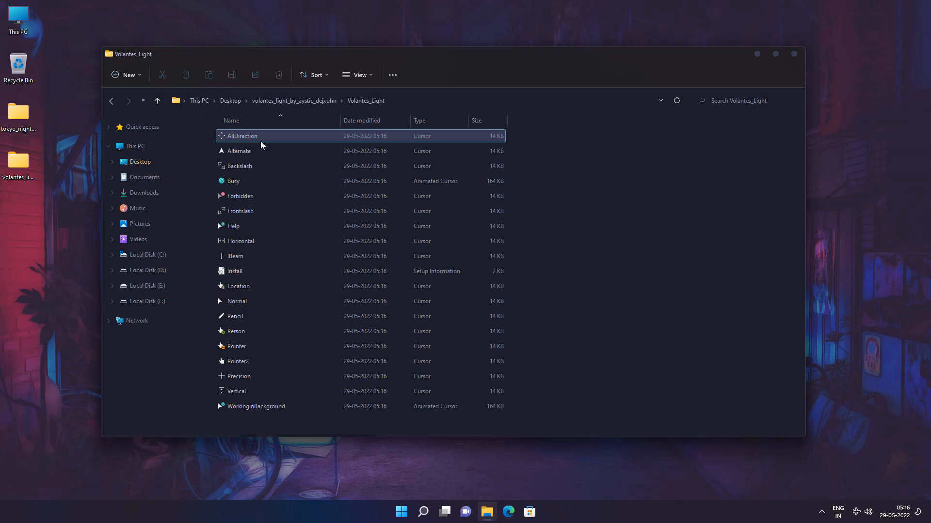
{"action": "left_click", "coordinate": [237, 274]}
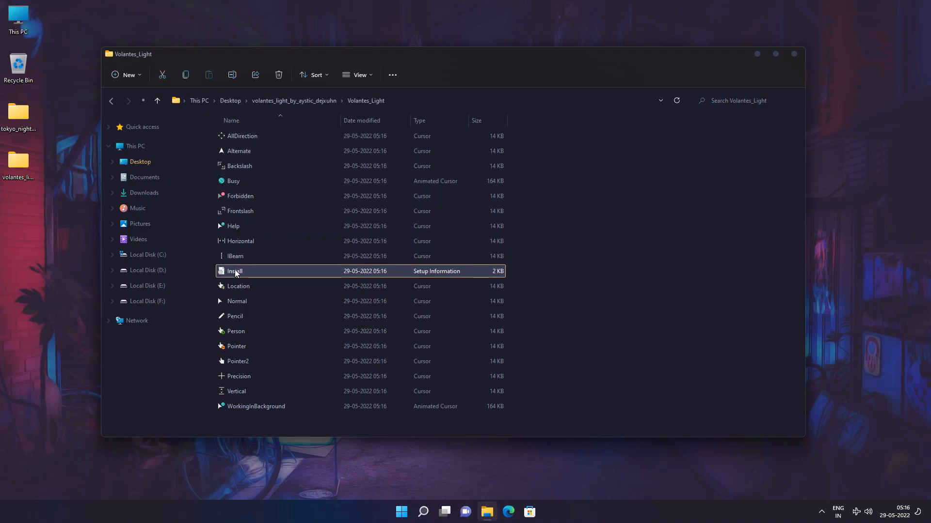
{"action": "right_click", "coordinate": [242, 275]}
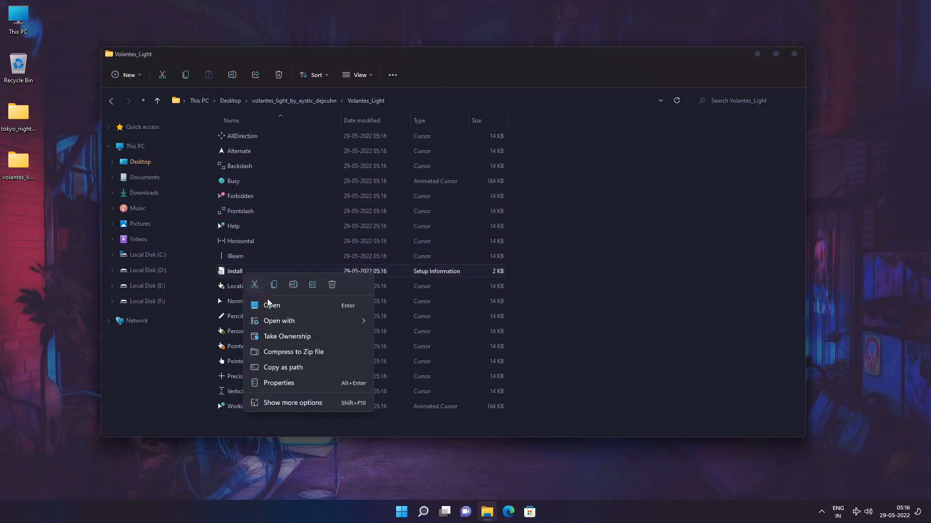
{"action": "left_click", "coordinate": [280, 404]}
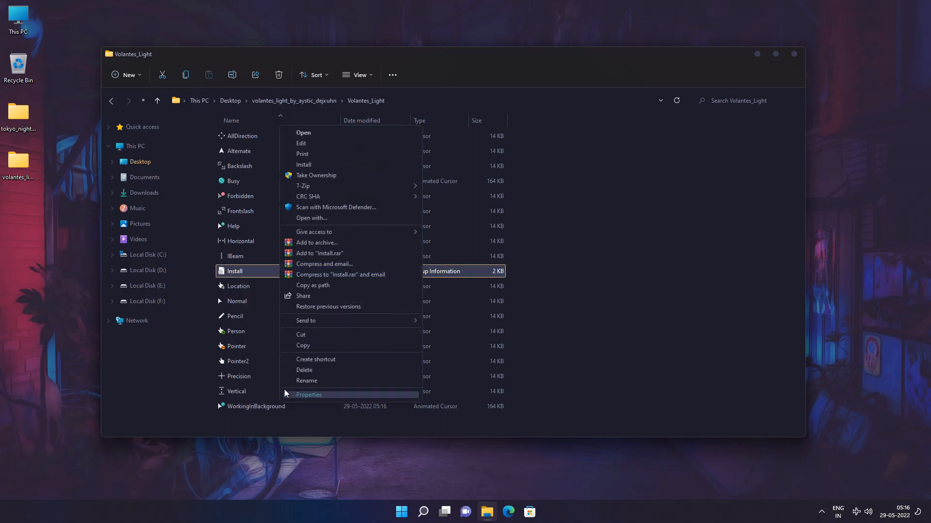
{"action": "left_click", "coordinate": [318, 167]}
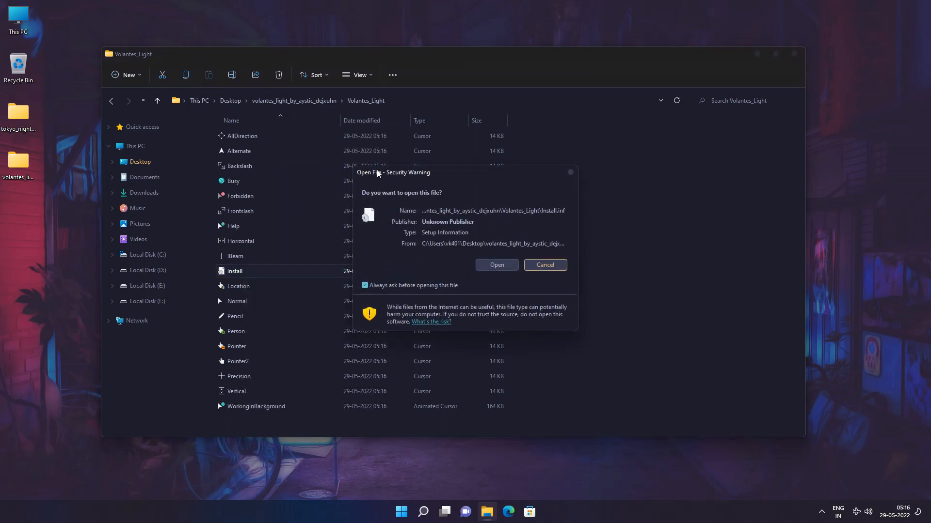
{"action": "left_click", "coordinate": [497, 265]}
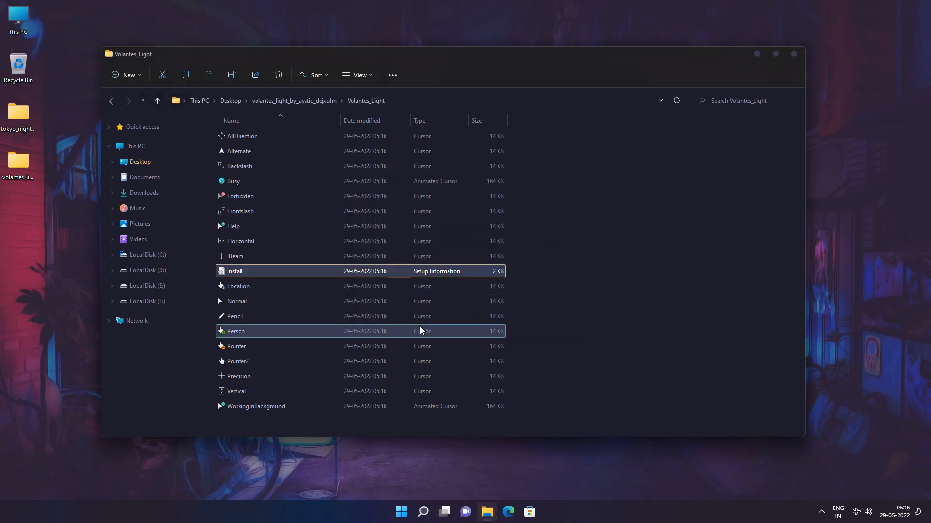
{"action": "left_click", "coordinate": [794, 54]}
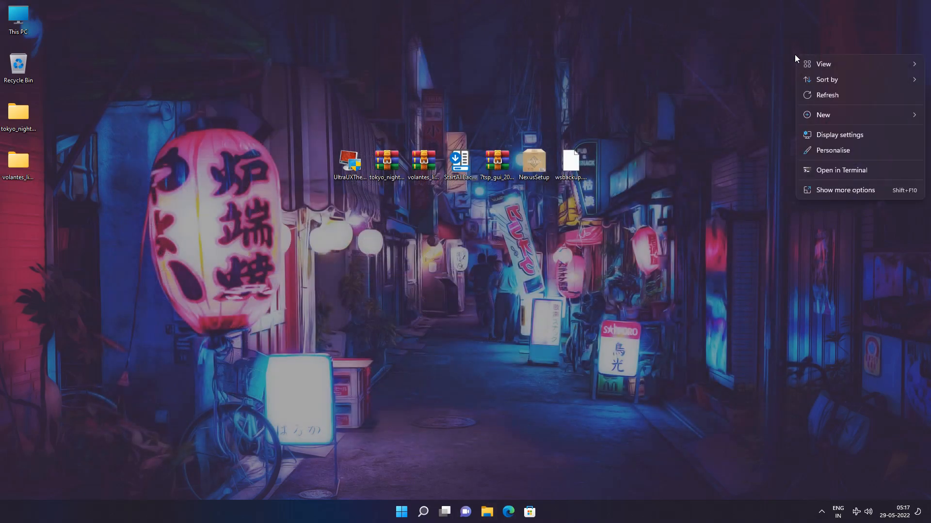
Apply the Volantes Light mouse pointer scheme from the theme settings, replacing the existing scheme, and close Settings
{"action": "left_click", "coordinate": [824, 154]}
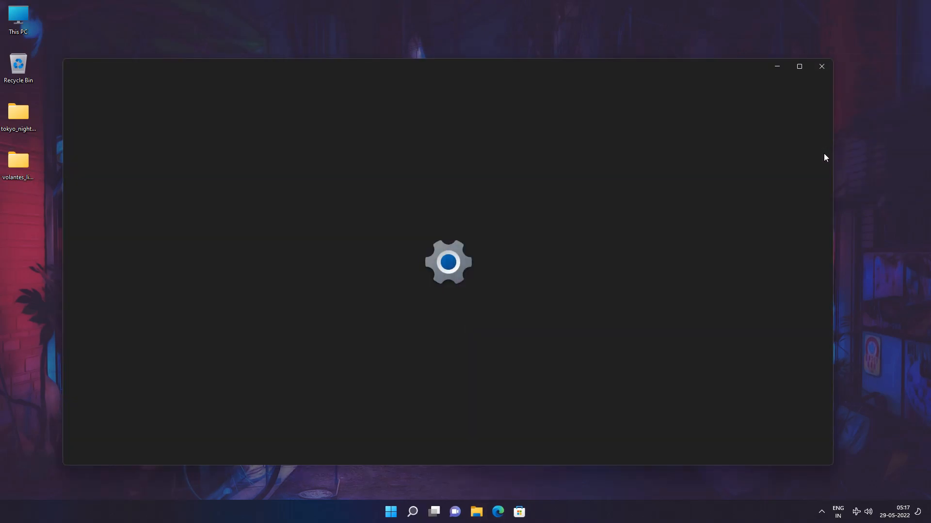
{"action": "scroll", "coordinate": [824, 153], "scroll_direction": "down", "scroll_amount": 3}
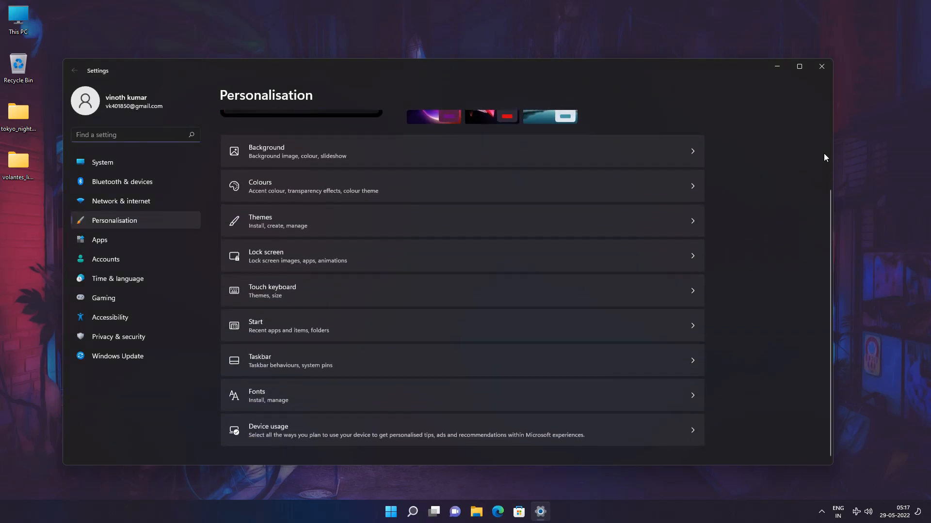
{"action": "left_click", "coordinate": [395, 226]}
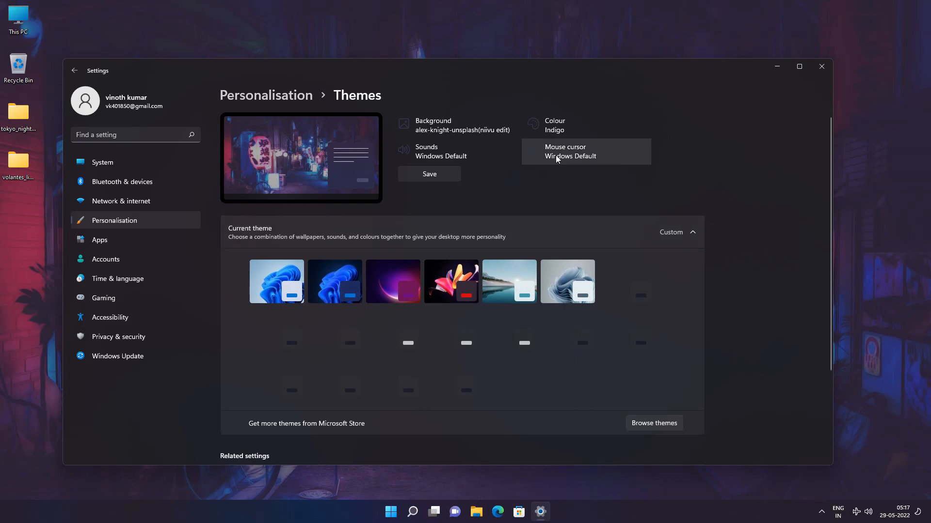
{"action": "left_click", "coordinate": [568, 150]}
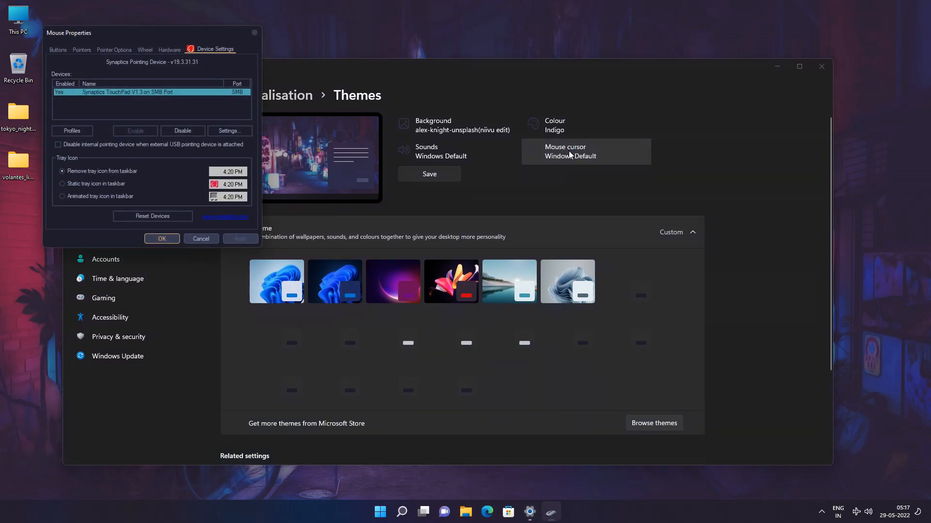
{"action": "left_click", "coordinate": [83, 49]}
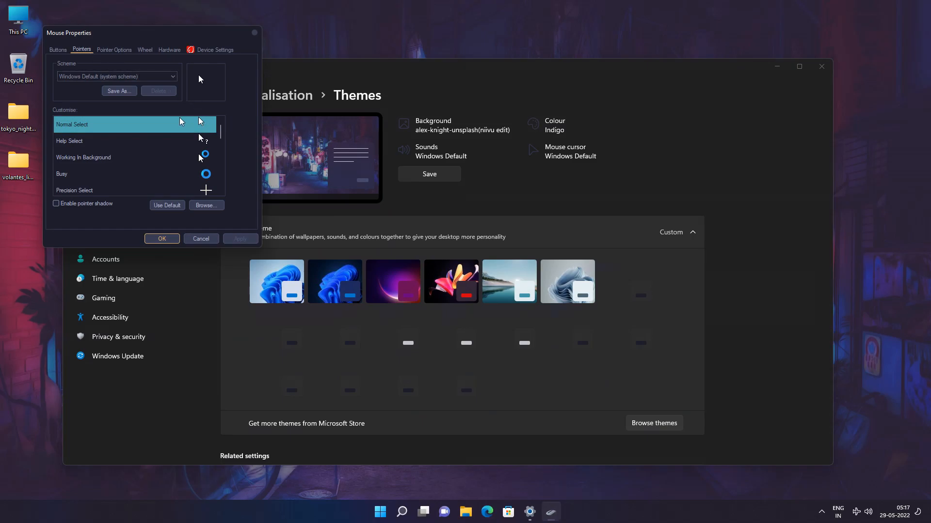
{"action": "left_click", "coordinate": [149, 81]}
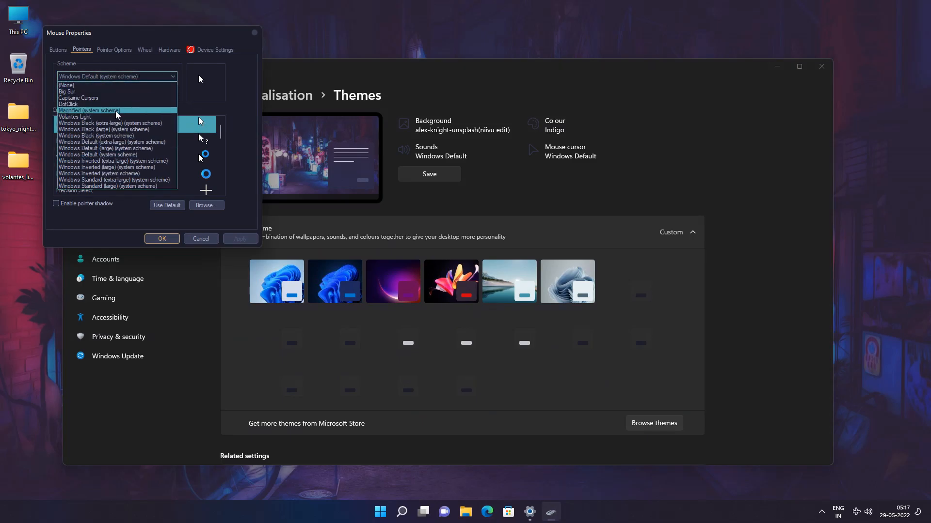
{"action": "left_click", "coordinate": [88, 118]}
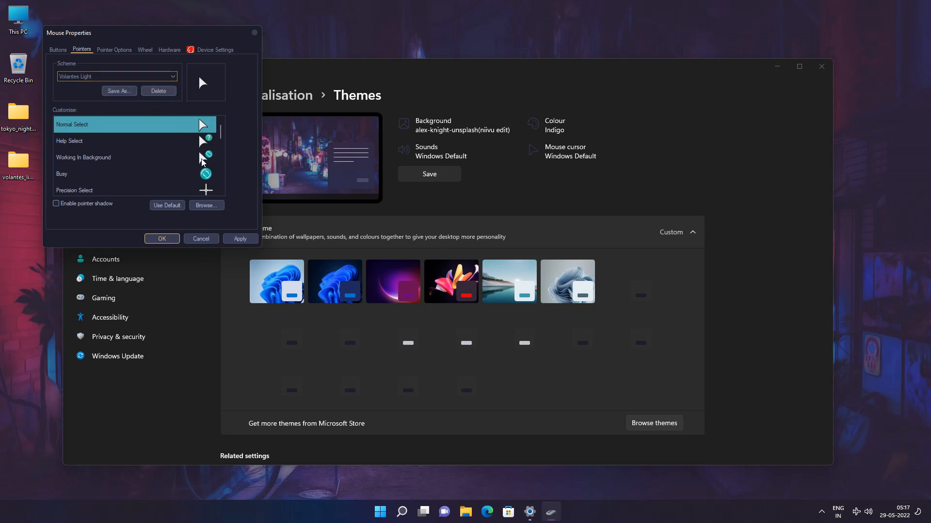
{"action": "left_click", "coordinate": [233, 237]}
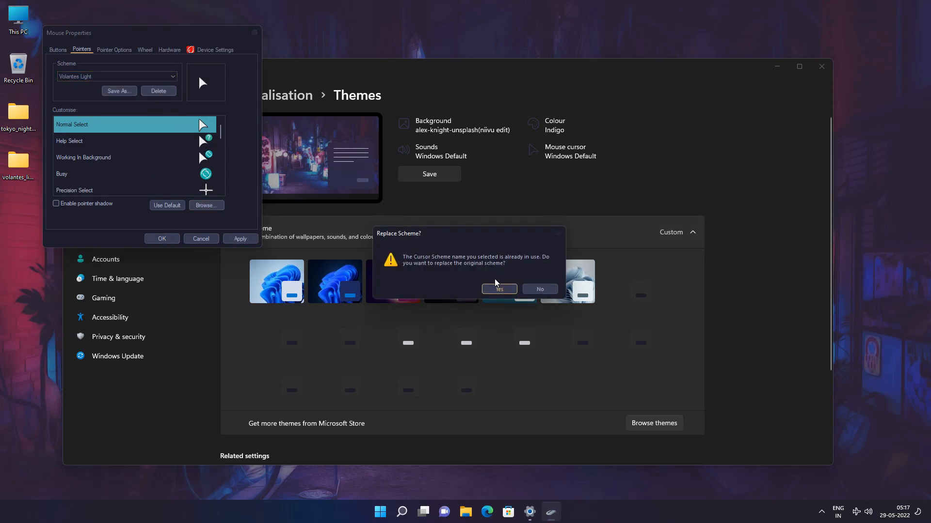
{"action": "left_click", "coordinate": [499, 289]}
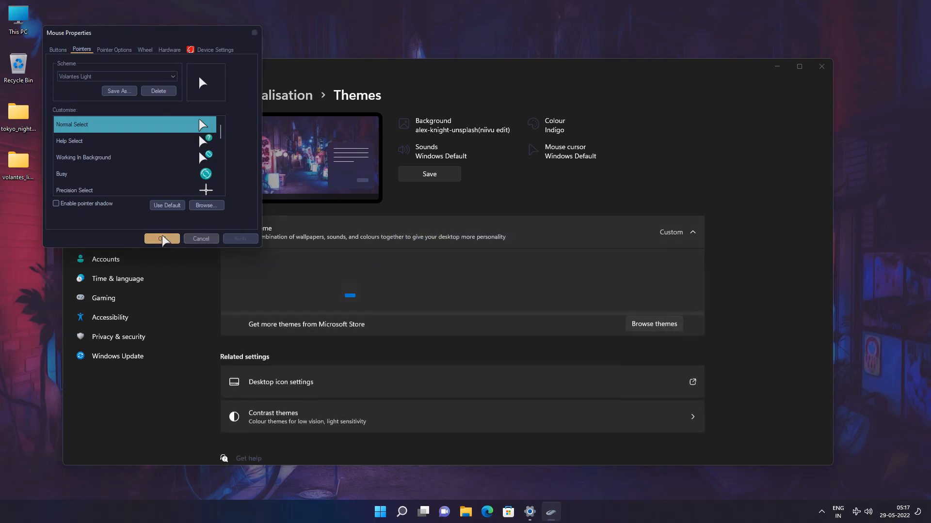
{"action": "left_click", "coordinate": [165, 239]}
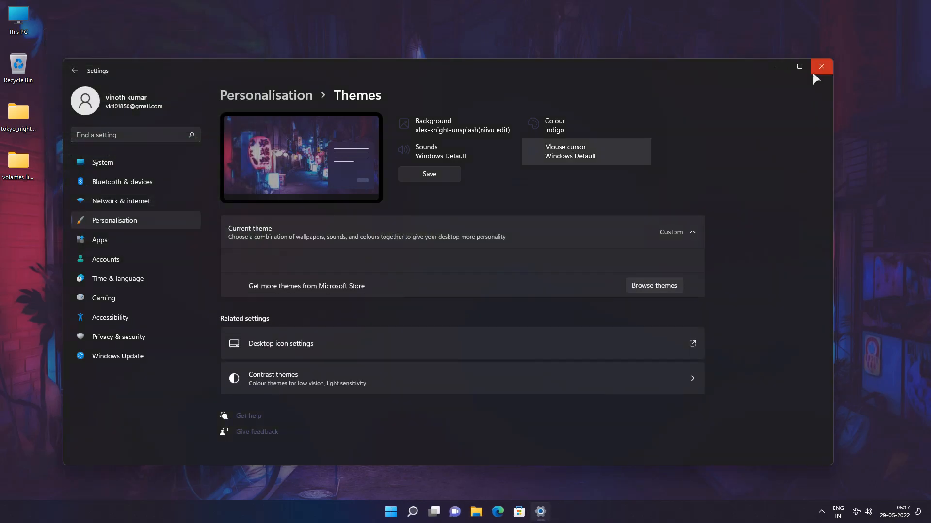
{"action": "left_click", "coordinate": [815, 72]}
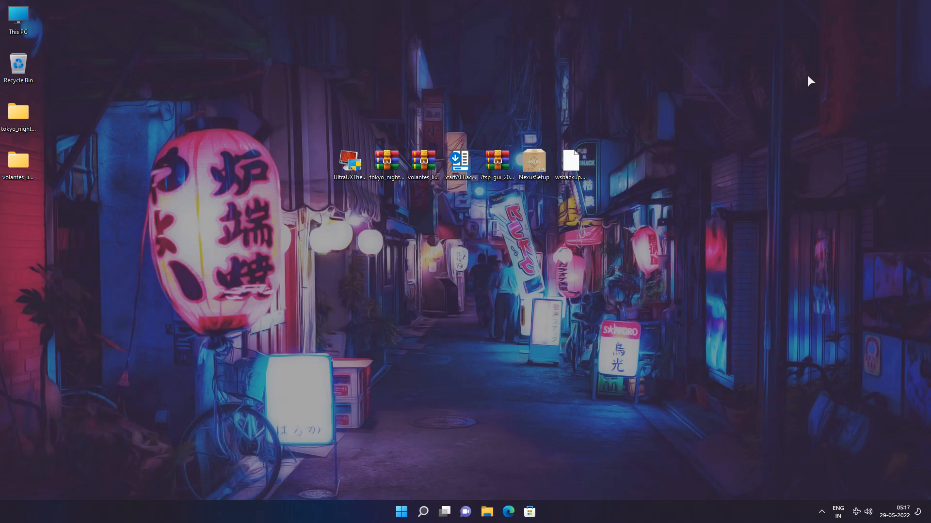
Open This PC to view the themed folder window, and close it again
{"action": "double_click", "coordinate": [24, 22]}
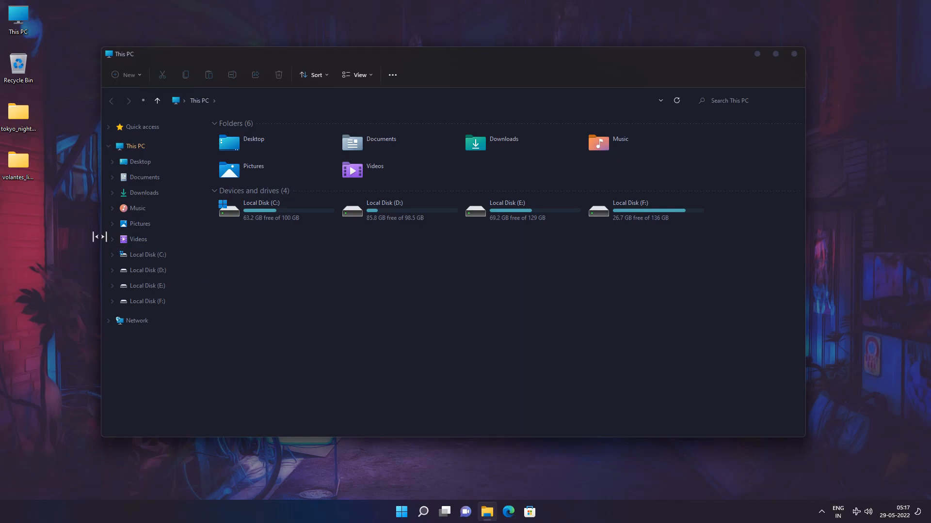
{"action": "left_click", "coordinate": [791, 53]}
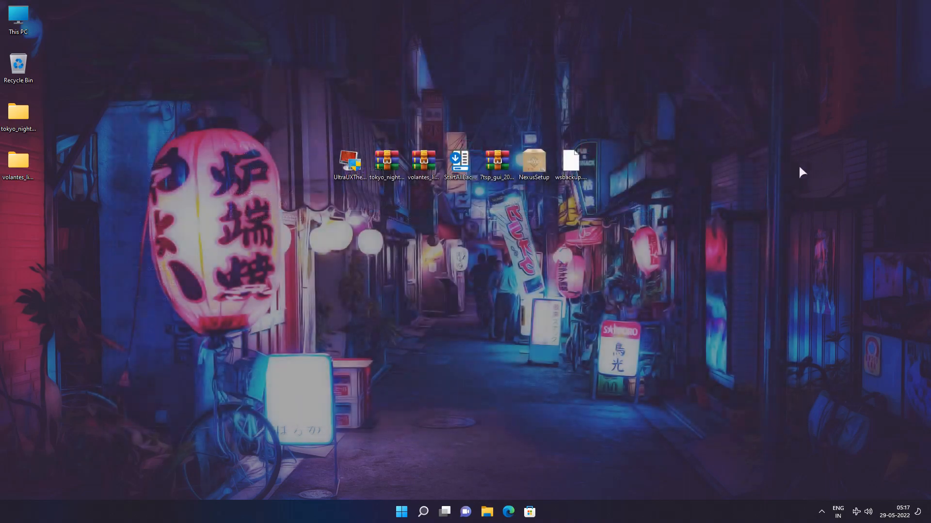
Install StartAllBack for all users from the desktop installer and close its configuration window
{"action": "double_click", "coordinate": [464, 169]}
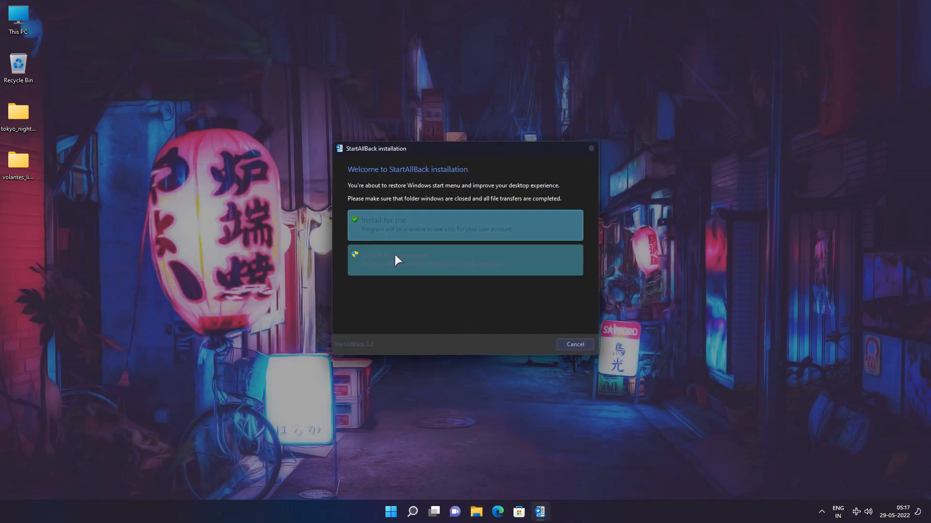
{"action": "left_click", "coordinate": [454, 261]}
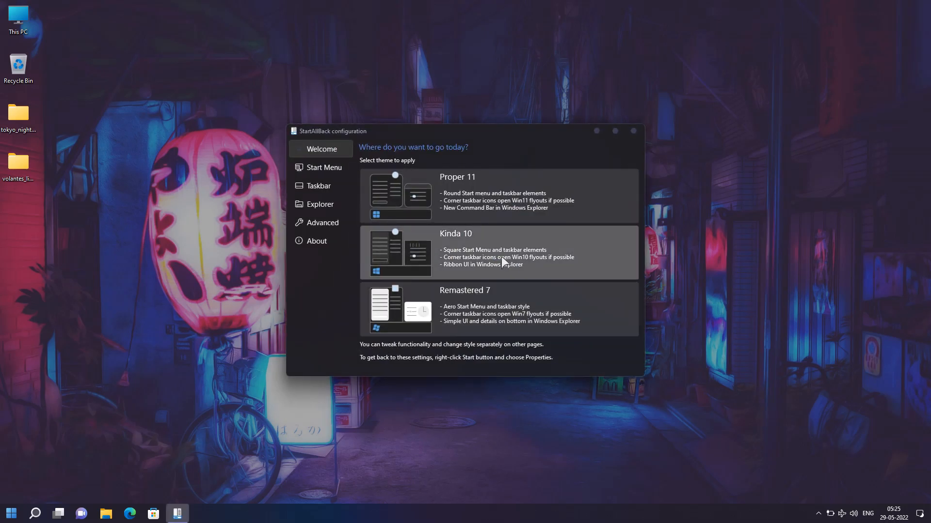
{"action": "left_click", "coordinate": [633, 131]}
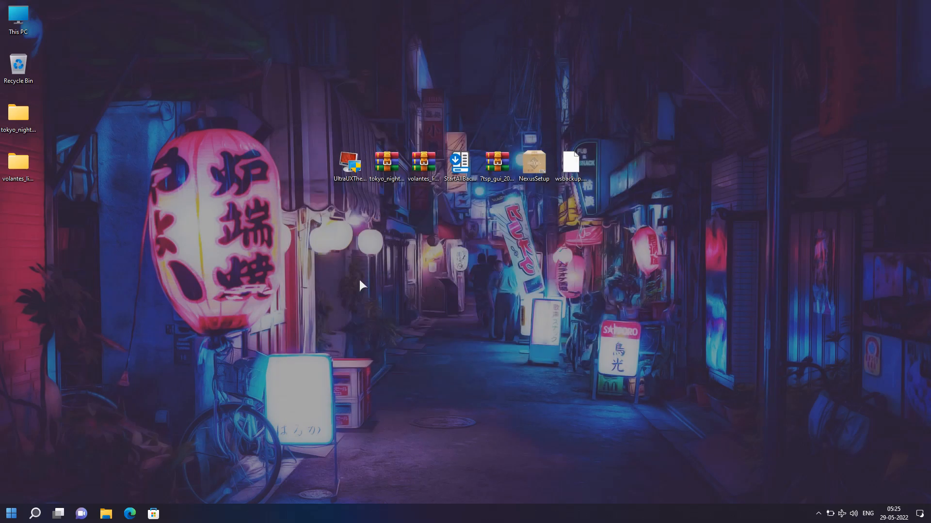
Cut the Tokyo Night SAB visual style from the StartAllBack Styles folder inside the extracted Tokyo Night folder
{"action": "left_click", "coordinate": [26, 122]}
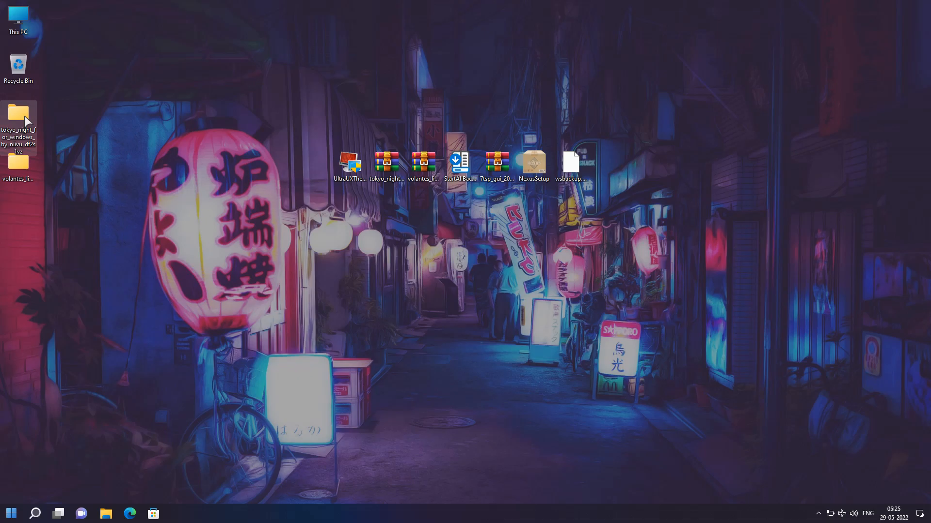
{"action": "double_click", "coordinate": [24, 115]}
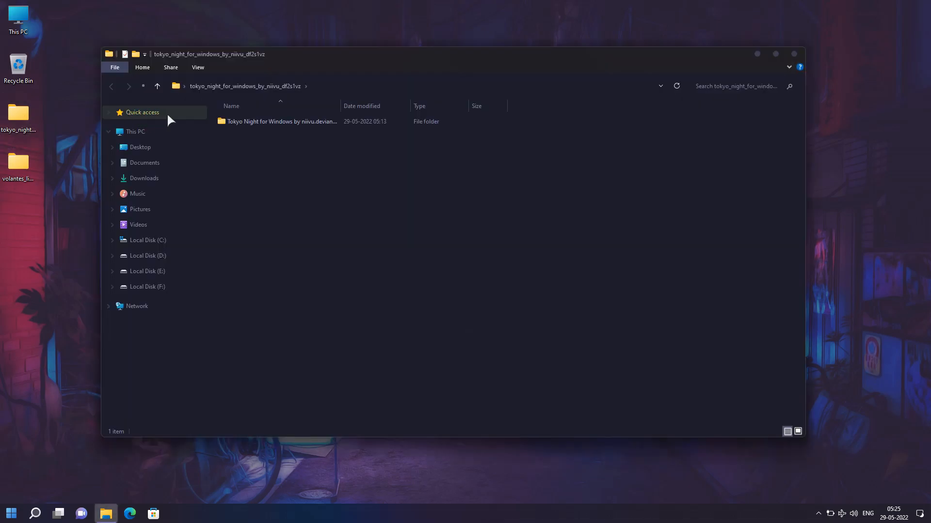
{"action": "double_click", "coordinate": [217, 119]}
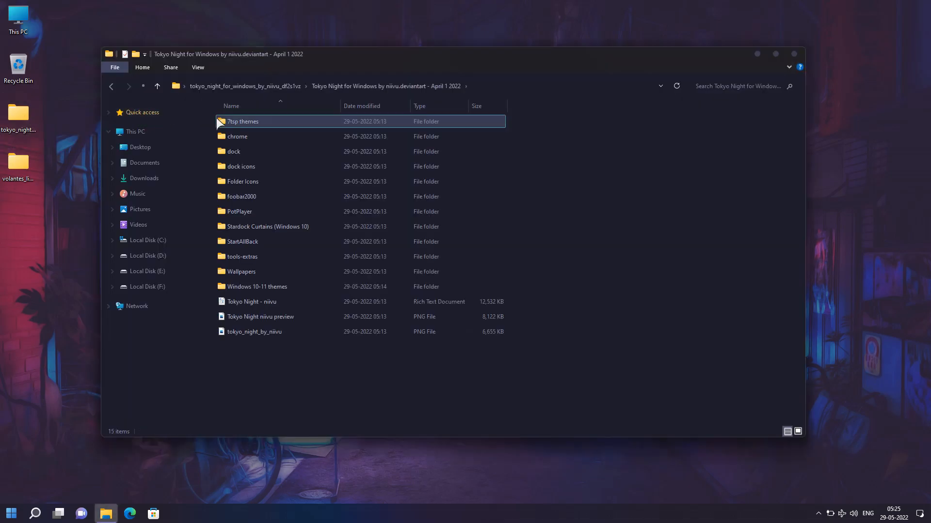
{"action": "left_click", "coordinate": [246, 243]}
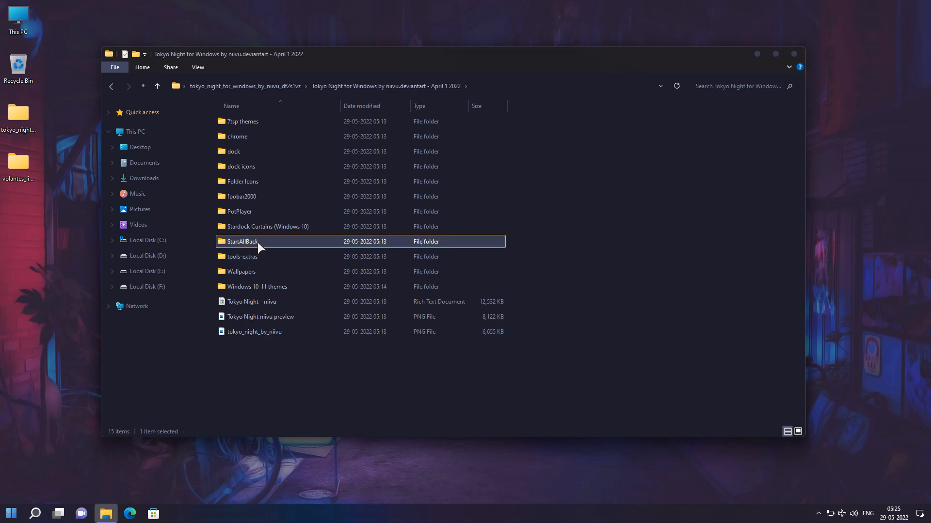
{"action": "double_click", "coordinate": [245, 242]}
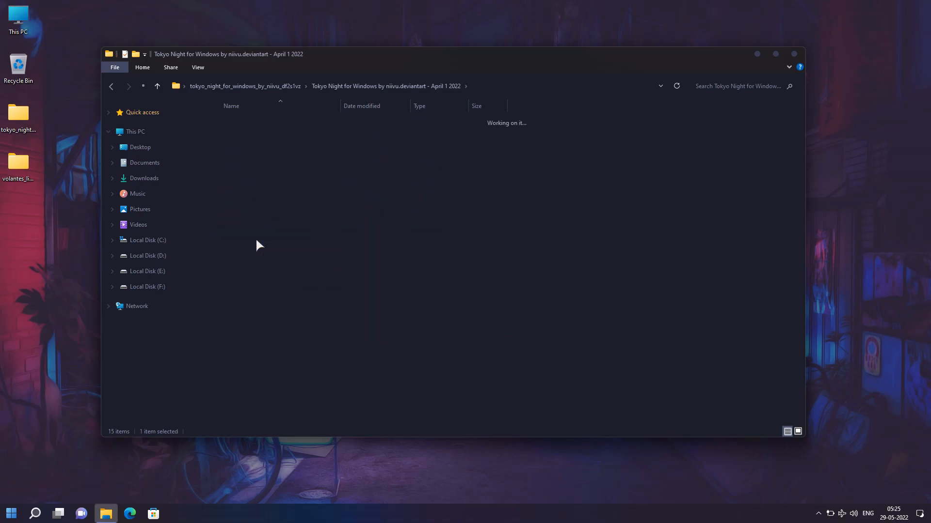
{"action": "left_click", "coordinate": [243, 137]}
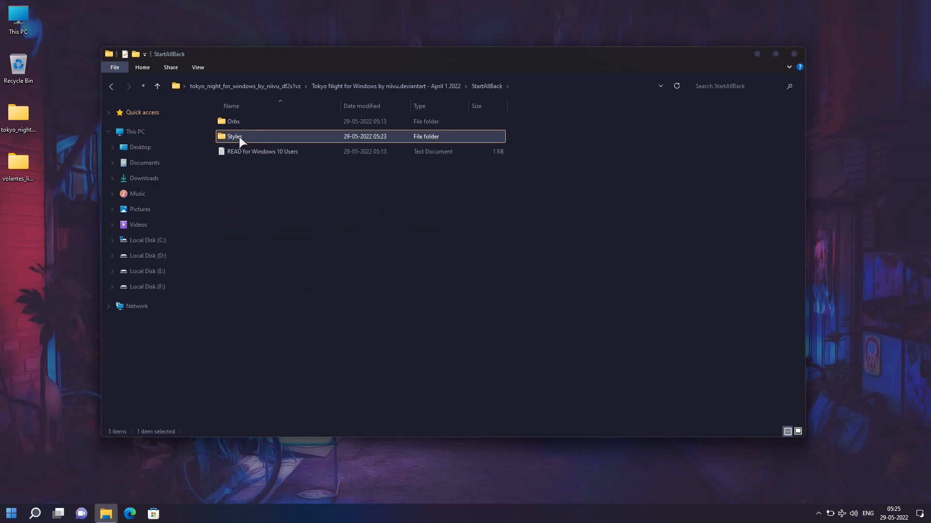
{"action": "double_click", "coordinate": [238, 139]}
{"action": "left_click", "coordinate": [243, 123]}
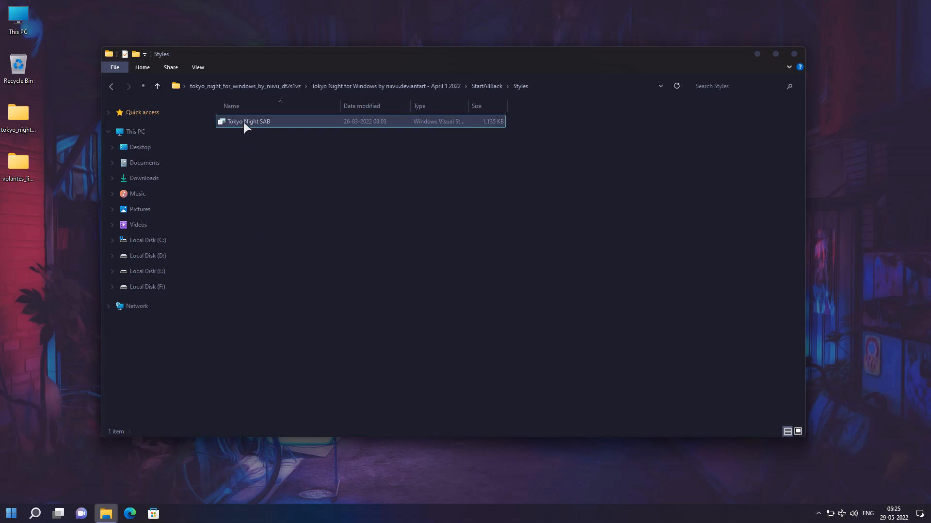
{"action": "right_click", "coordinate": [244, 123]}
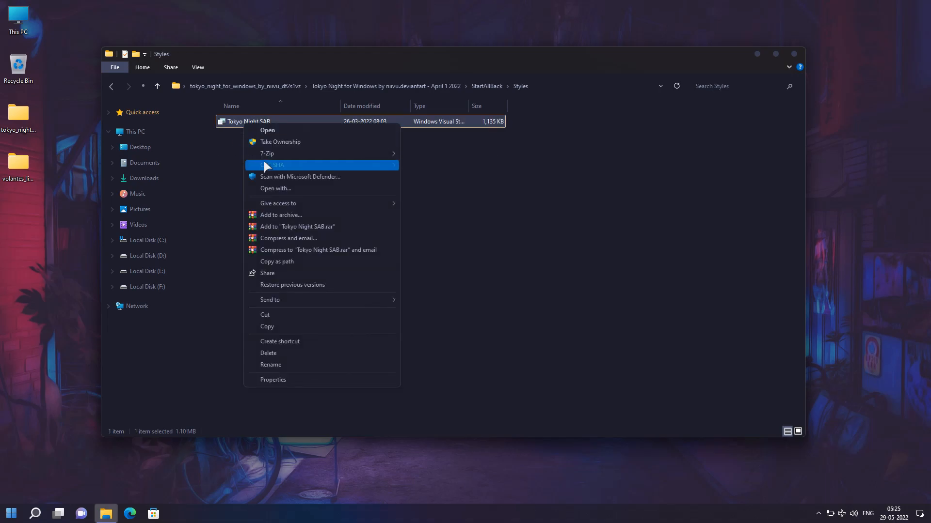
{"action": "left_click", "coordinate": [275, 310]}
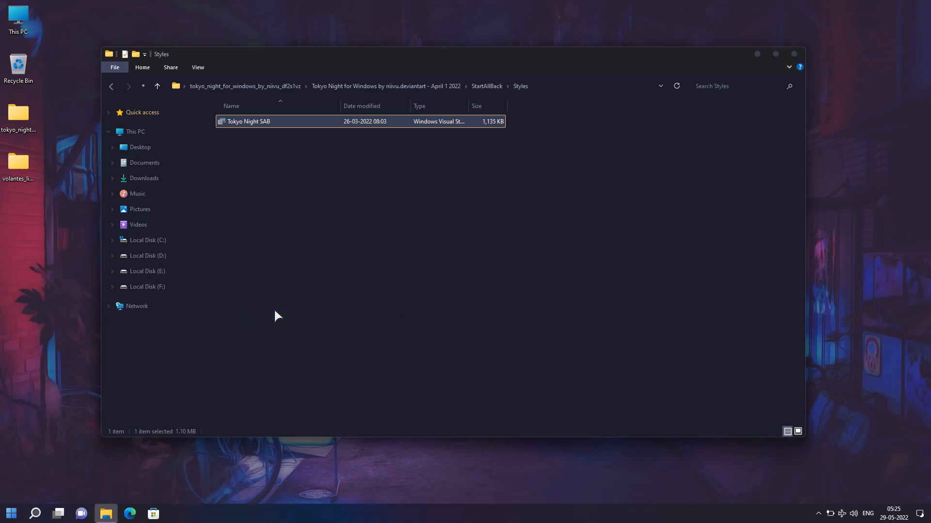
Paste the Tokyo Night SAB style into C:\Program Files\StartAllBack\Styles and close the folder window
{"action": "left_click", "coordinate": [162, 240]}
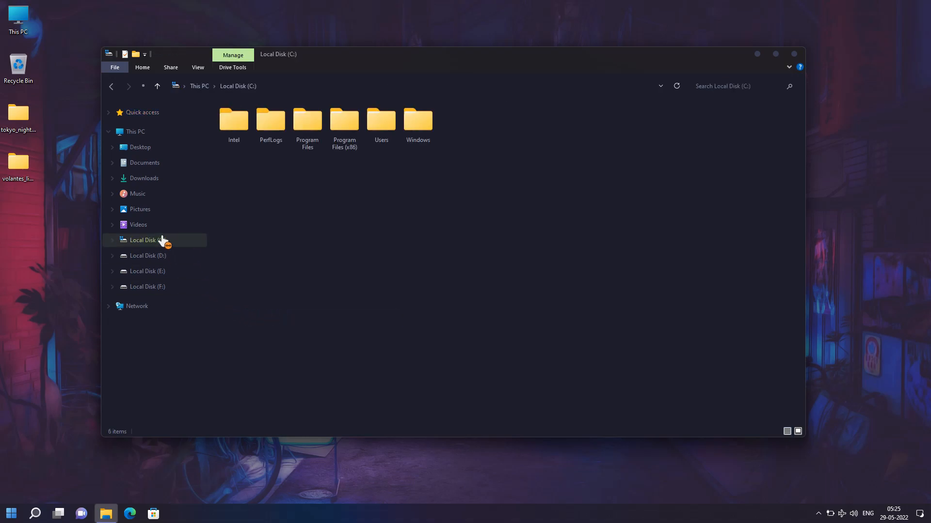
{"action": "left_click", "coordinate": [312, 125]}
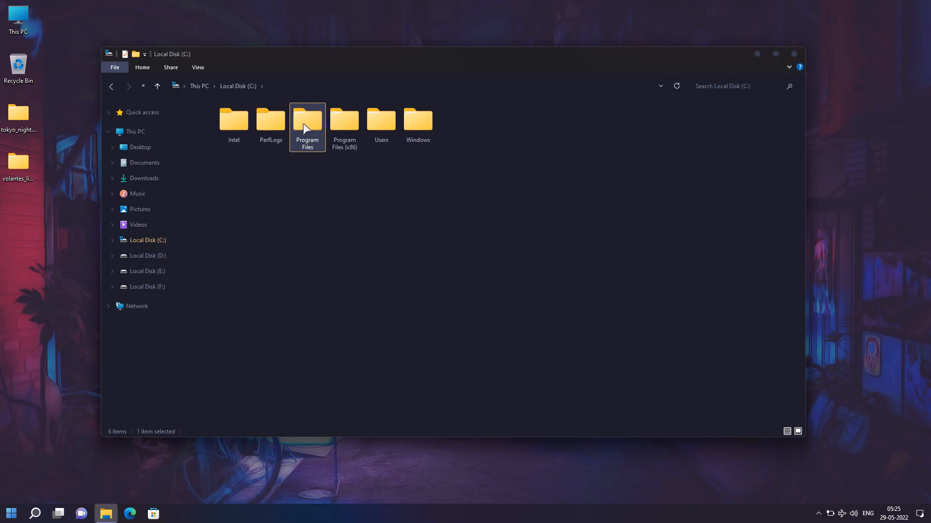
{"action": "double_click", "coordinate": [304, 124]}
{"action": "left_click", "coordinate": [264, 210]}
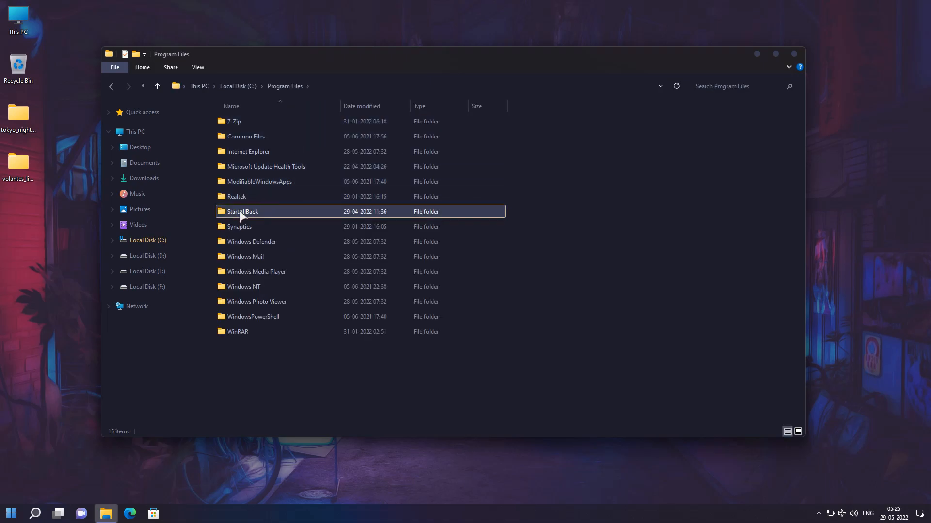
{"action": "double_click", "coordinate": [275, 212]}
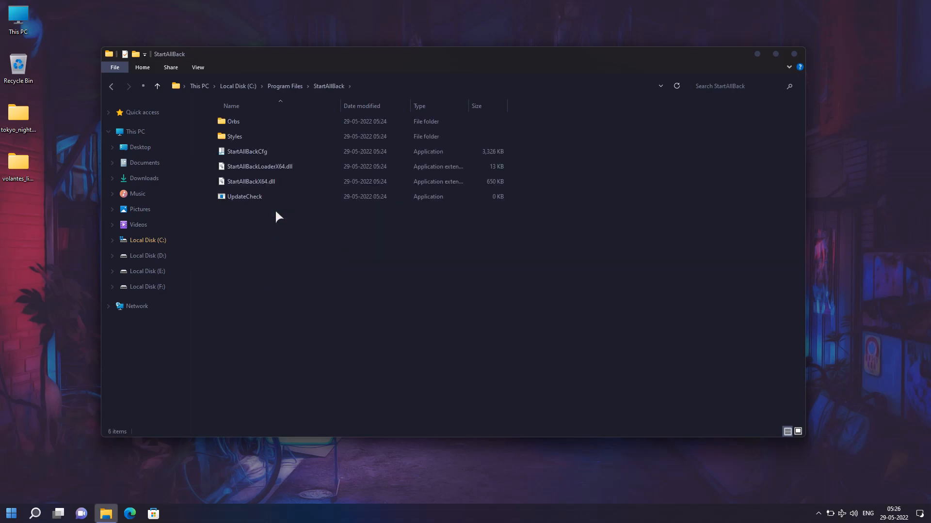
{"action": "left_click", "coordinate": [251, 134]}
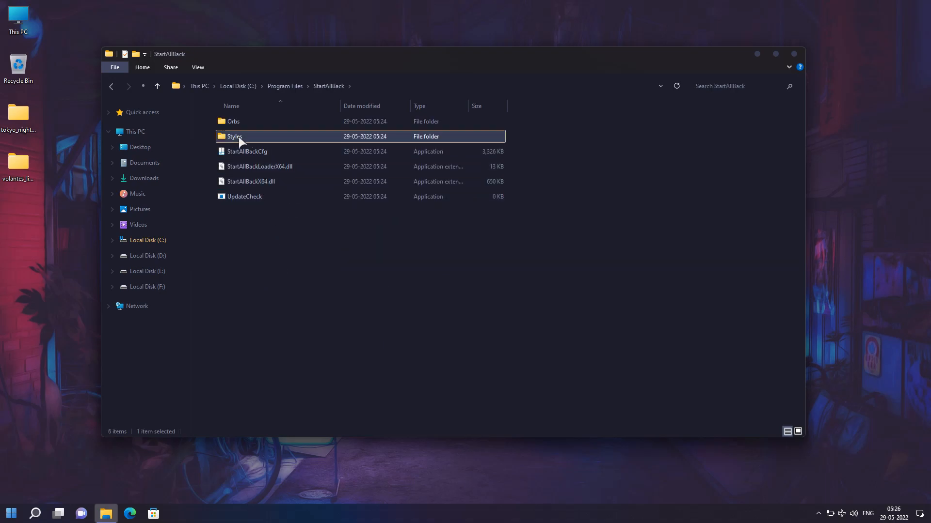
{"action": "double_click", "coordinate": [254, 136]}
{"action": "right_click", "coordinate": [255, 167]}
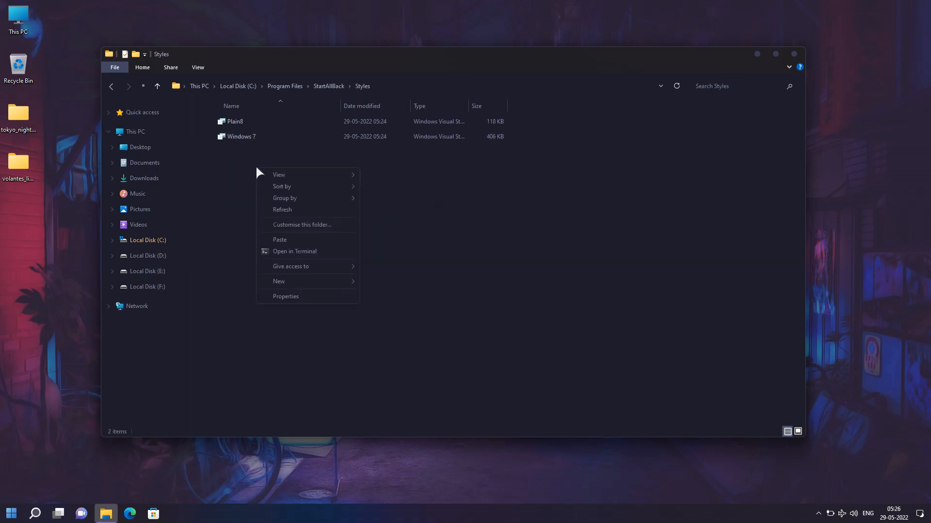
{"action": "left_click", "coordinate": [284, 240]}
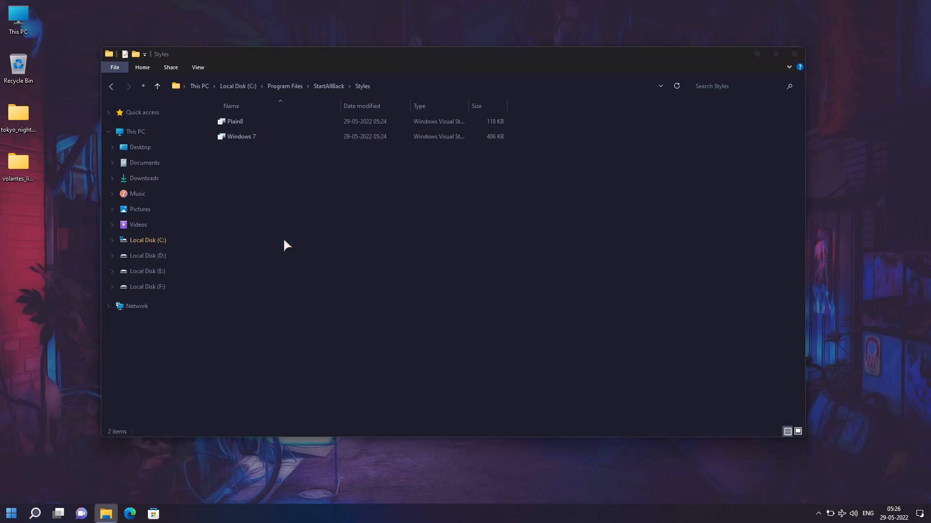
{"action": "left_click", "coordinate": [212, 193]}
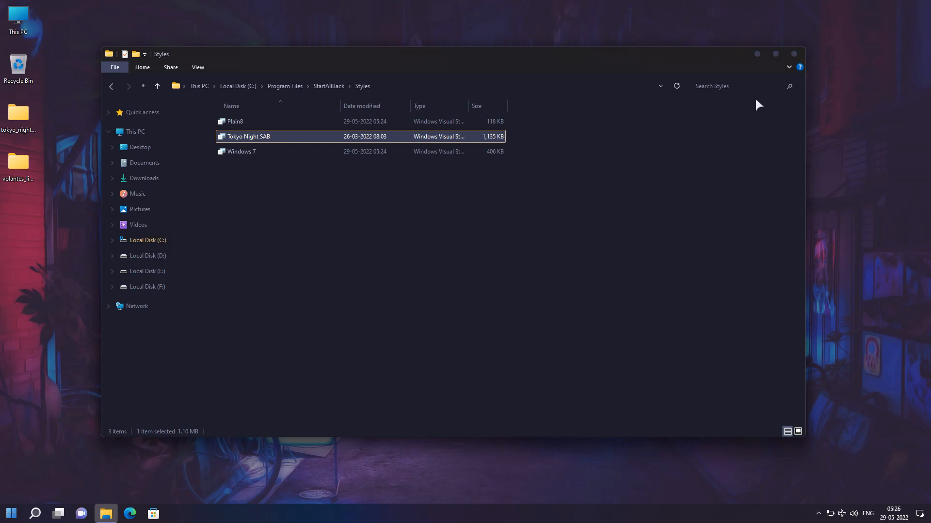
{"action": "left_click", "coordinate": [795, 54]}
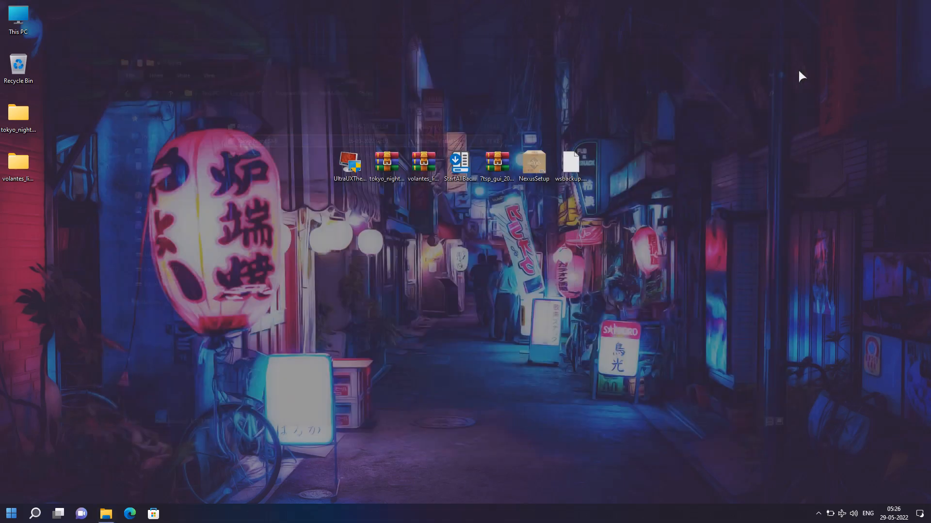
Open the StartAllBack configuration and set the Start menu's visual style to Tokyo Night SAB
{"action": "right_click", "coordinate": [363, 516]}
{"action": "left_click", "coordinate": [371, 503]}
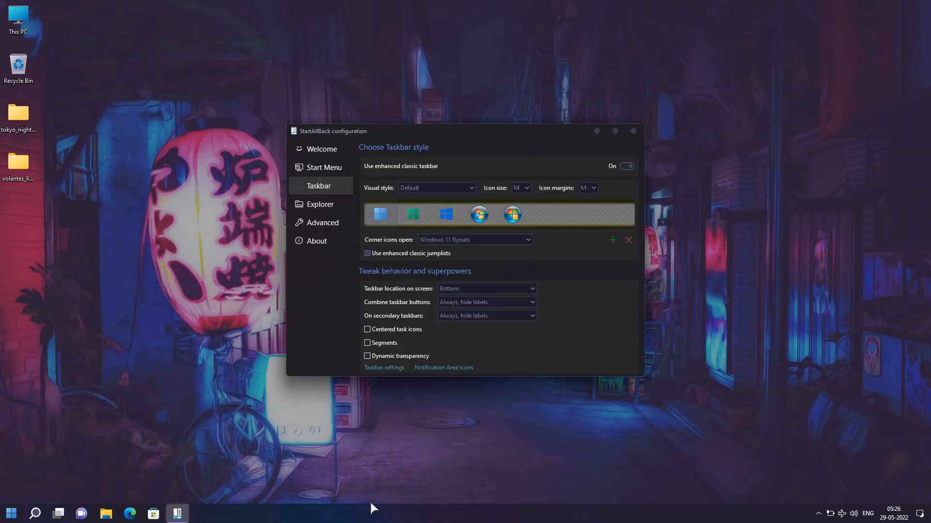
{"action": "left_click", "coordinate": [324, 170]}
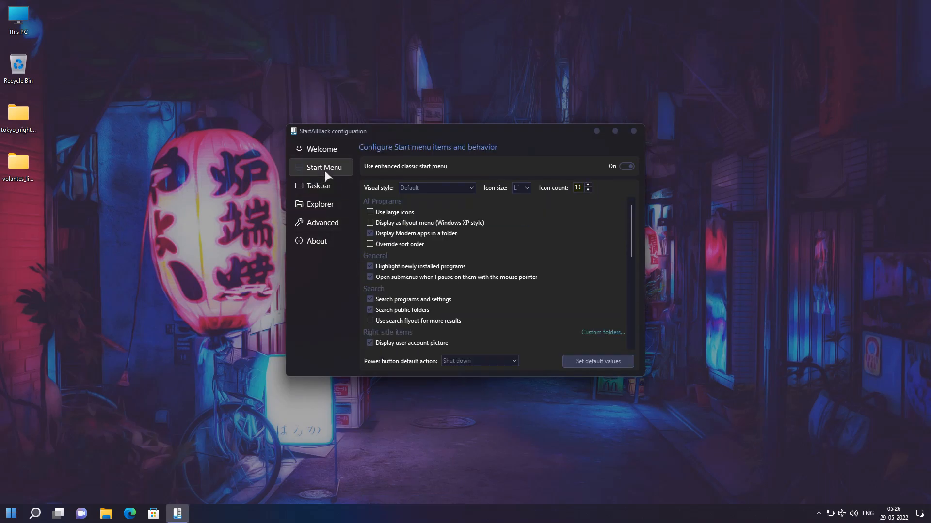
{"action": "left_click", "coordinate": [435, 180]}
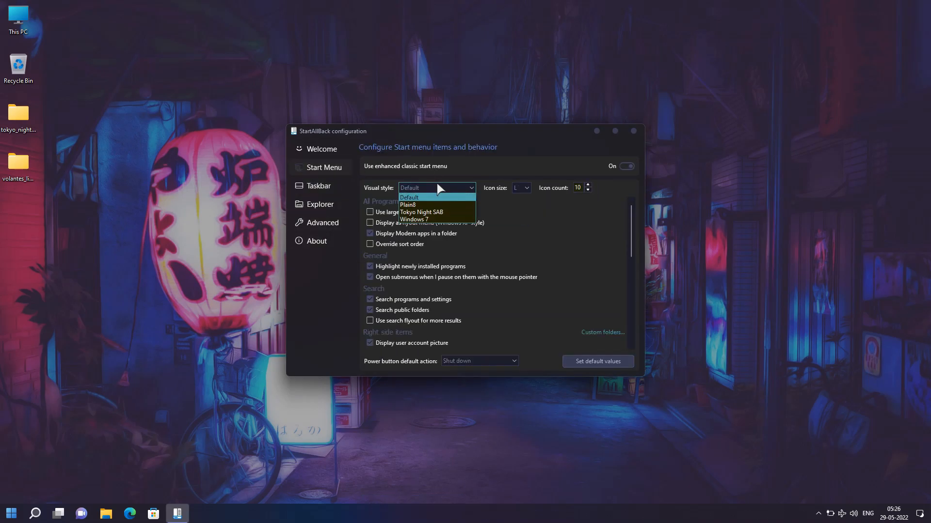
{"action": "left_click", "coordinate": [415, 211]}
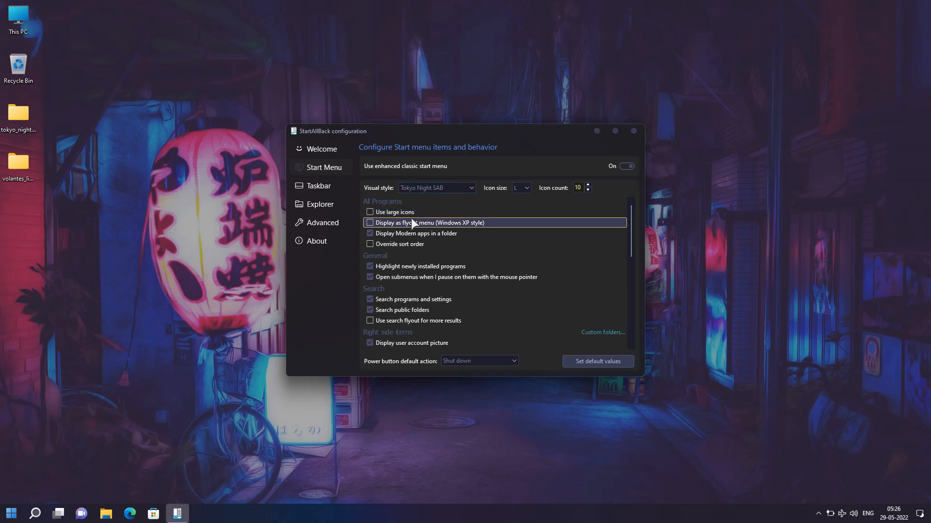
Set the taskbar's visual style to Tokyo Night SAB and enable centered task icons
{"action": "left_click", "coordinate": [329, 186]}
{"action": "left_click", "coordinate": [413, 190]}
{"action": "left_click", "coordinate": [413, 214]}
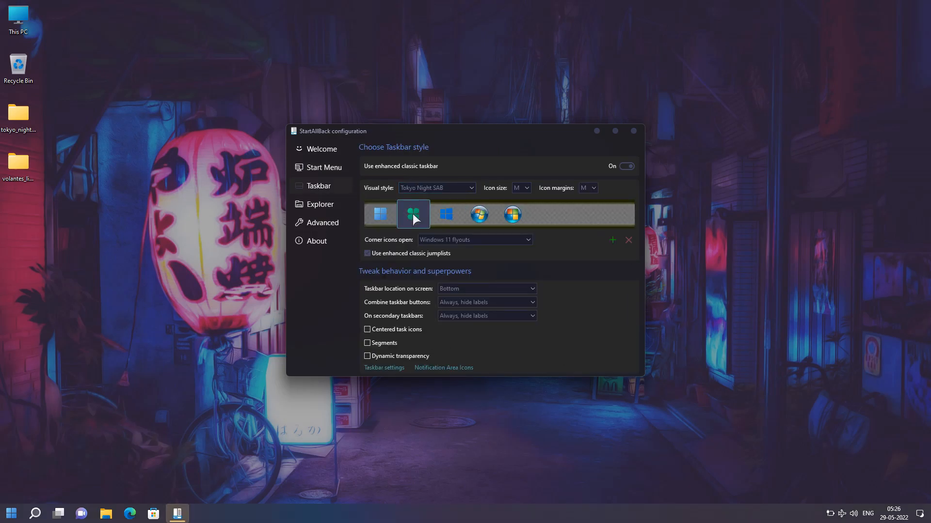
{"action": "left_click", "coordinate": [406, 327]}
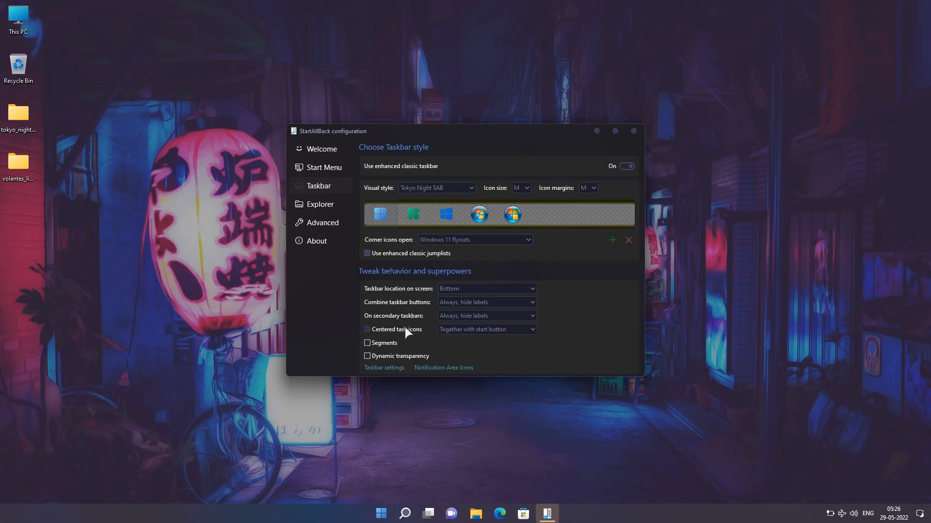
Choose Win7 Command Bar as the Explorer style in the StartAllBack configuration
{"action": "left_click", "coordinate": [336, 206]}
{"action": "left_click", "coordinate": [572, 210]}
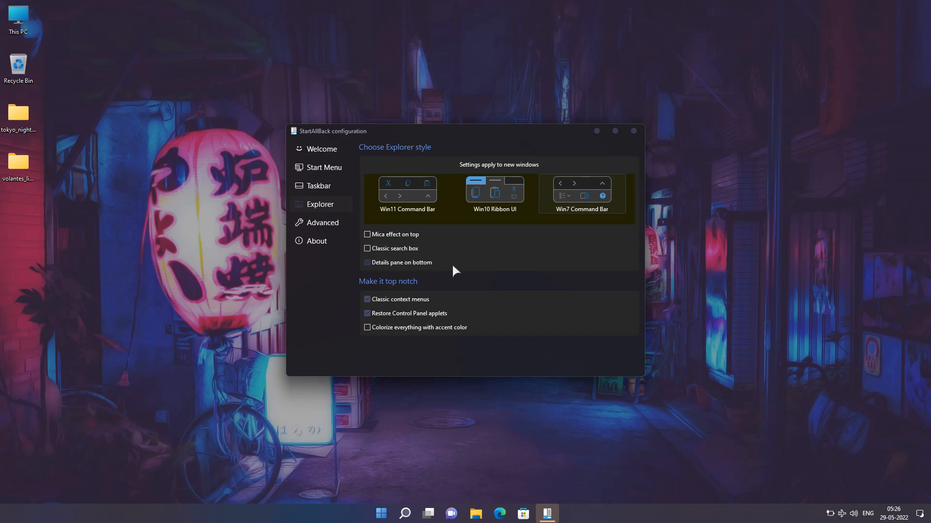
Enable custom coloring for both the taskbar and the Start menu in the advanced StartAllBack settings
{"action": "left_click", "coordinate": [327, 225]}
{"action": "left_click", "coordinate": [405, 180]}
{"action": "left_click", "coordinate": [373, 164]}
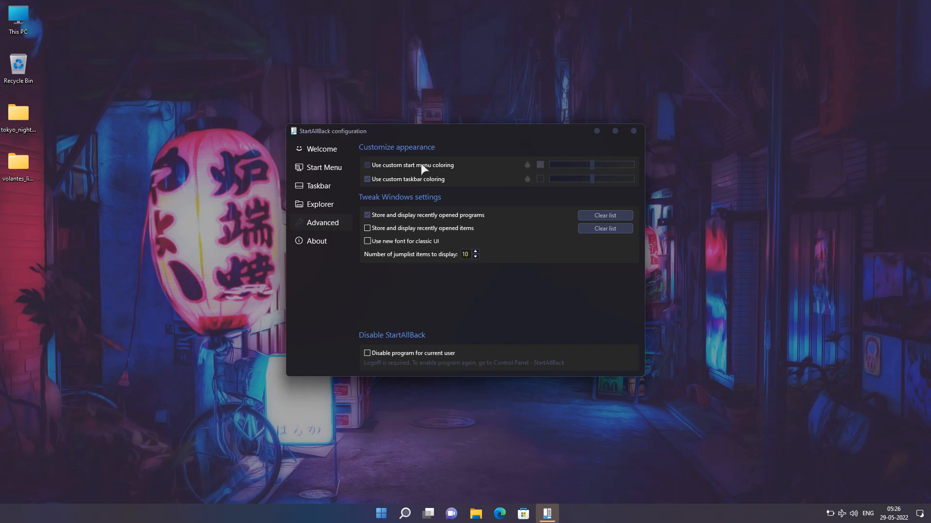
Set the Start menu's custom colour to RGB 28, 29, 43 and add it to the custom colours
{"action": "left_click", "coordinate": [542, 164]}
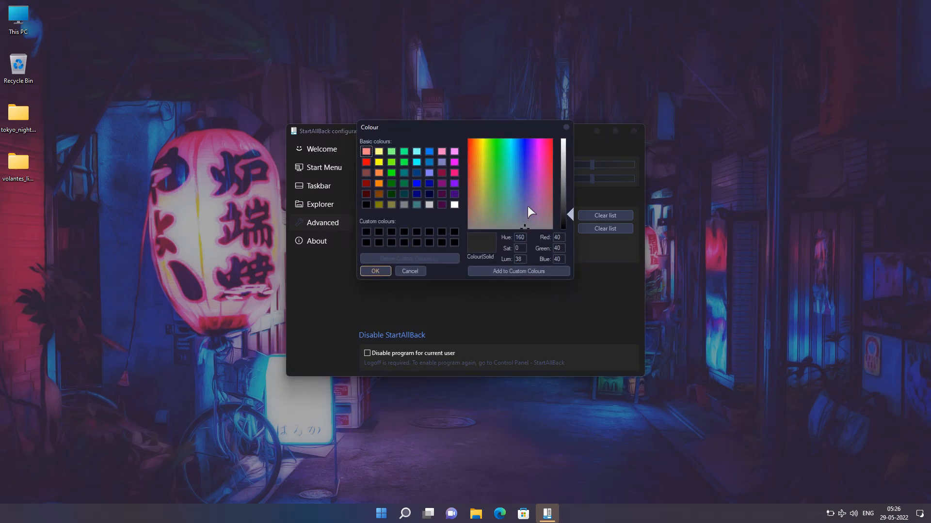
{"action": "double_click", "coordinate": [560, 238]}
{"action": "type", "text": "28"}
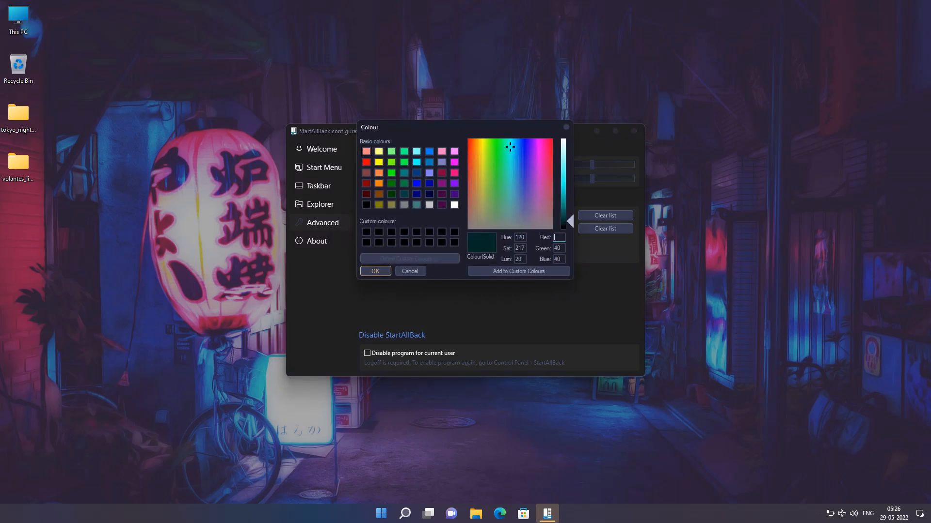
{"action": "double_click", "coordinate": [560, 248]}
{"action": "type", "text": "29"}
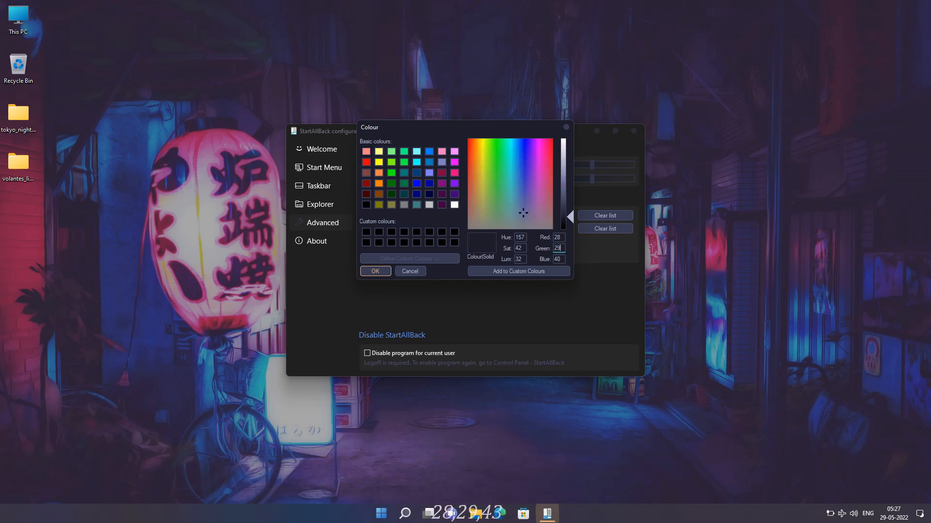
{"action": "double_click", "coordinate": [557, 260]}
{"action": "type", "text": "43"}
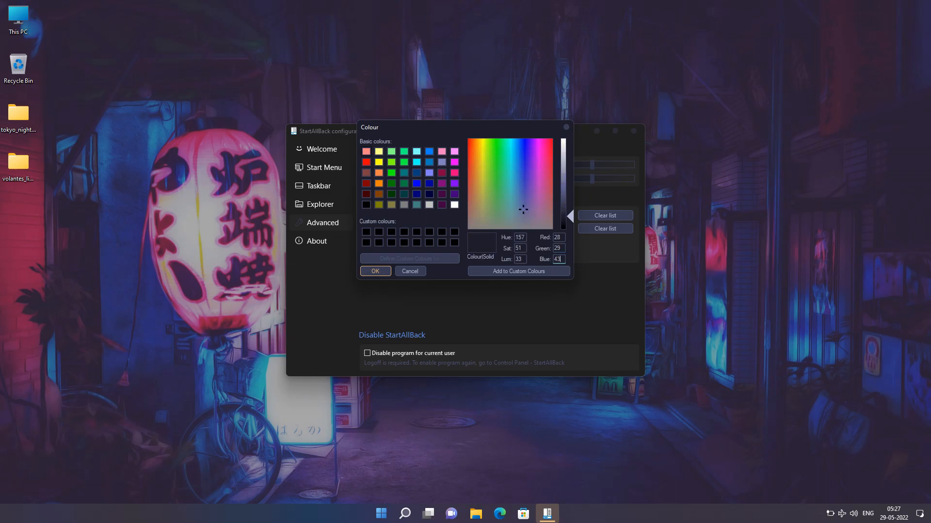
{"action": "left_click", "coordinate": [524, 273]}
{"action": "left_click", "coordinate": [373, 271]}
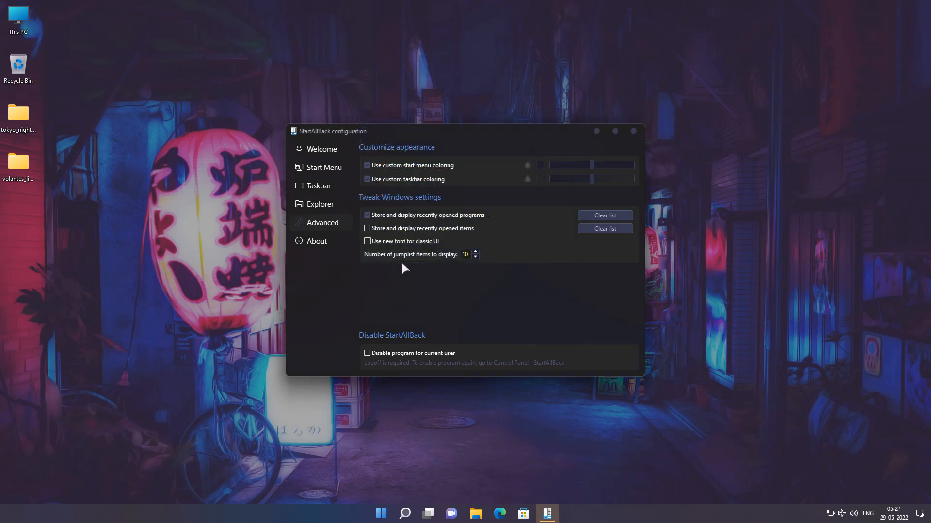
Apply the saved custom colour to the taskbar, set its colouring slider to 98%, and close the StartAllBack configuration
{"action": "left_click", "coordinate": [539, 179]}
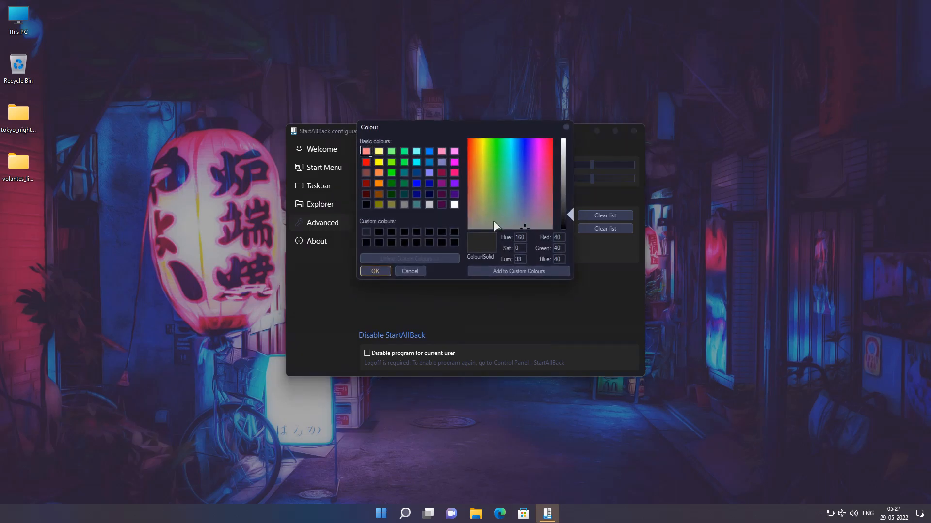
{"action": "left_click", "coordinate": [369, 232]}
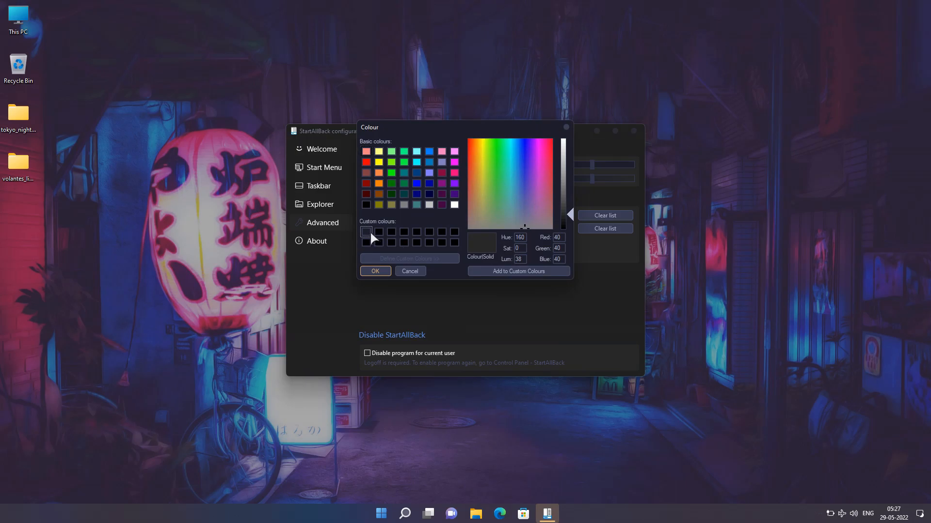
{"action": "left_click", "coordinate": [376, 271]}
{"action": "left_click_drag", "start_coordinate": [591, 177], "coordinate": [638, 181]}
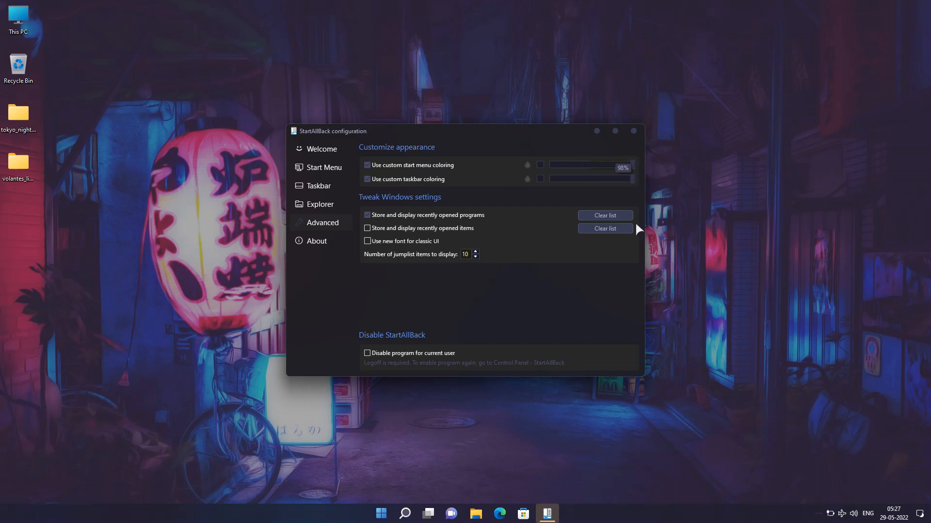
{"action": "left_click", "coordinate": [633, 129]}
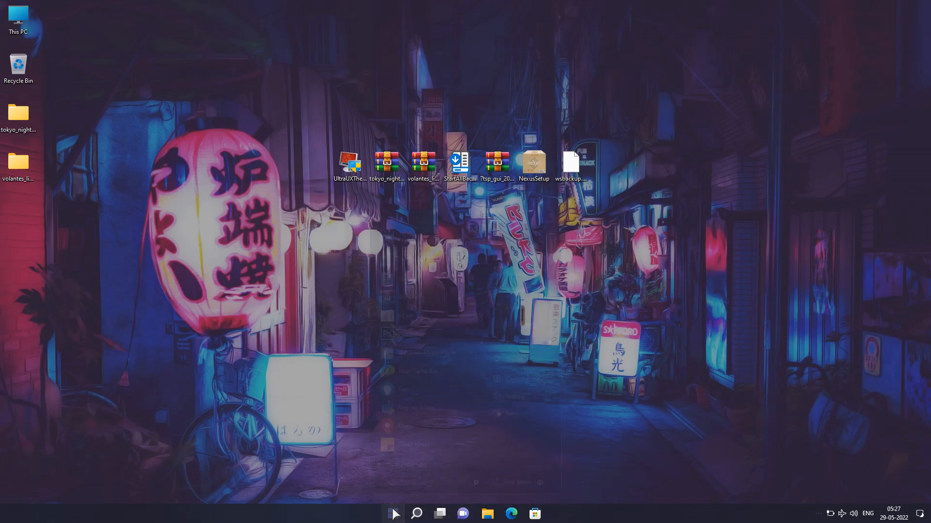
Check the restyled Start menu, close it, and move the taskbar to the top edge of the desktop
{"action": "left_click", "coordinate": [392, 514]}
{"action": "left_click", "coordinate": [290, 255]}
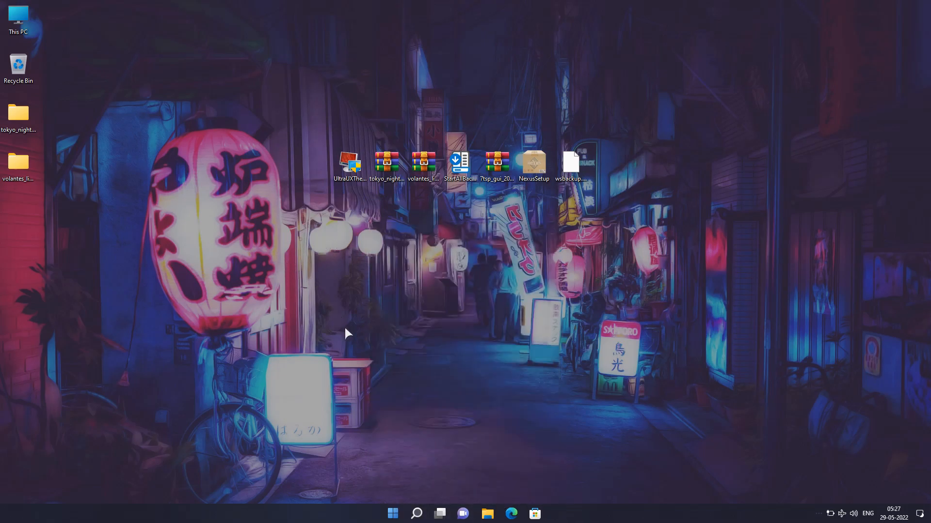
{"action": "right_click", "coordinate": [286, 520]}
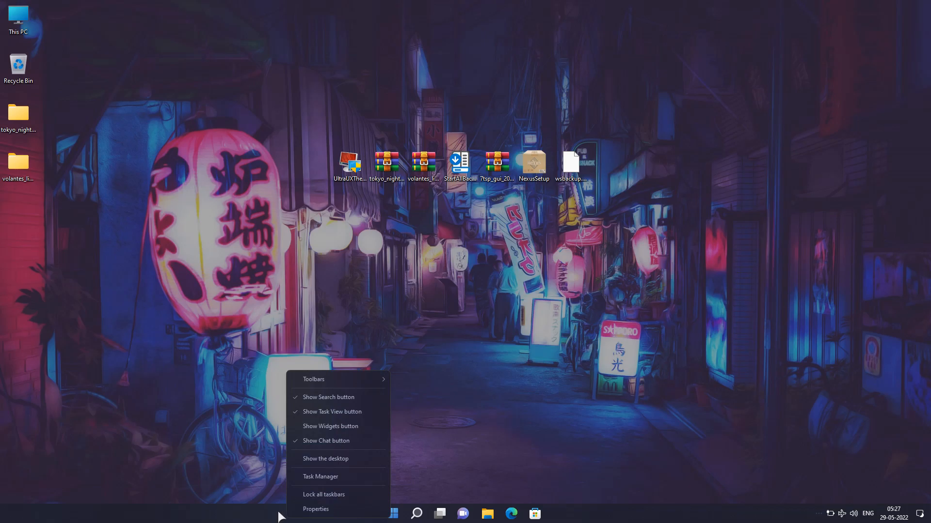
{"action": "left_click", "coordinate": [280, 517]}
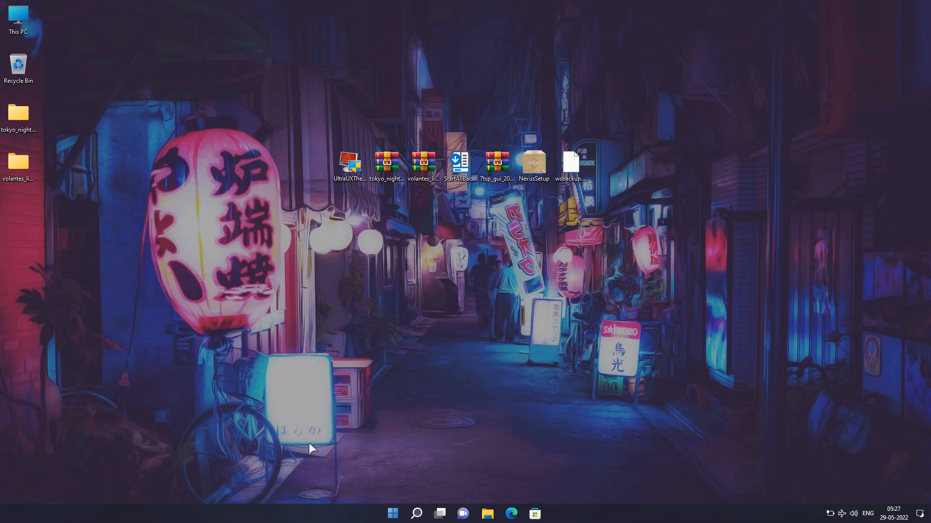
{"action": "left_click_drag", "start_coordinate": [277, 515], "coordinate": [387, 118]}
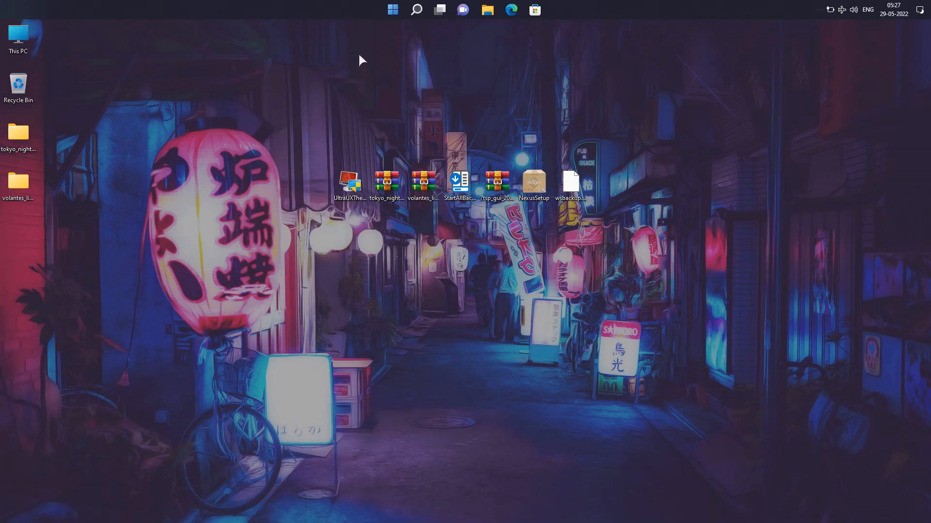
Open the 7tsp themes folder inside the extracted Tokyo Night for Windows folder
{"action": "double_click", "coordinate": [20, 142]}
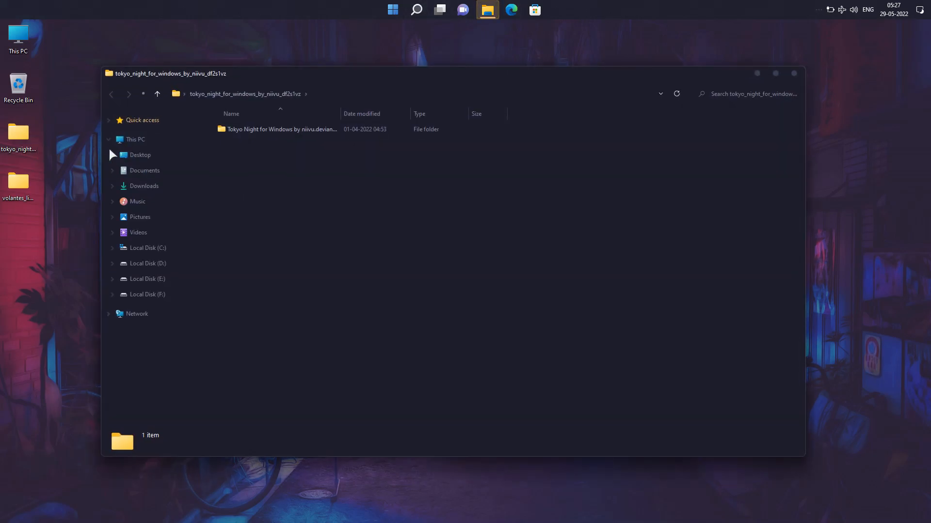
{"action": "left_click", "coordinate": [240, 128]}
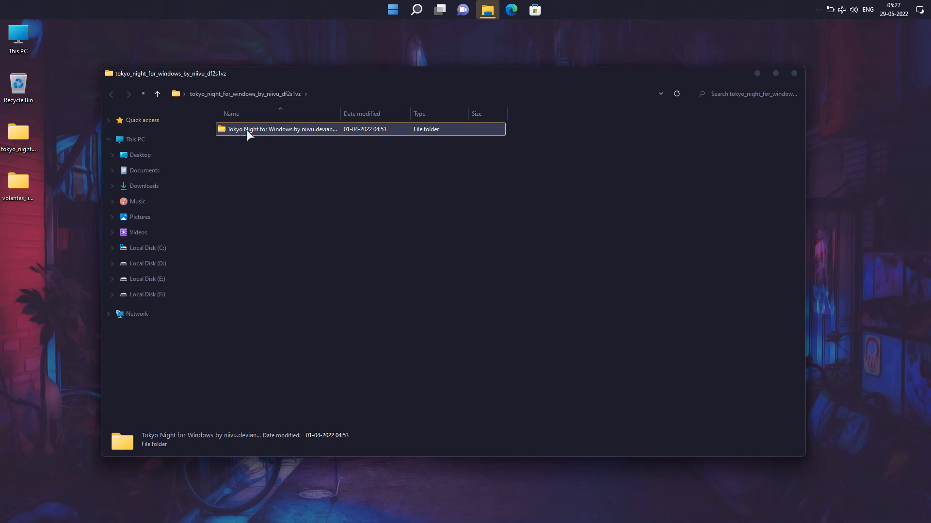
{"action": "double_click", "coordinate": [246, 130]}
{"action": "double_click", "coordinate": [246, 130]}
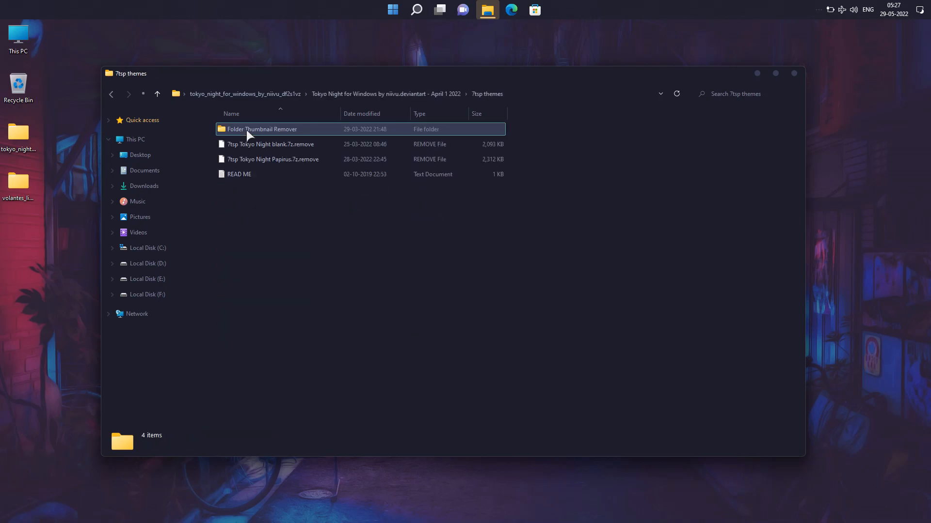
Rename 7tsp Tokyo Night Papirus.7z.remove to 7tsp Tokyo Night Papirus.7z, accept the extension change, and close the folder
{"action": "left_click", "coordinate": [263, 162]}
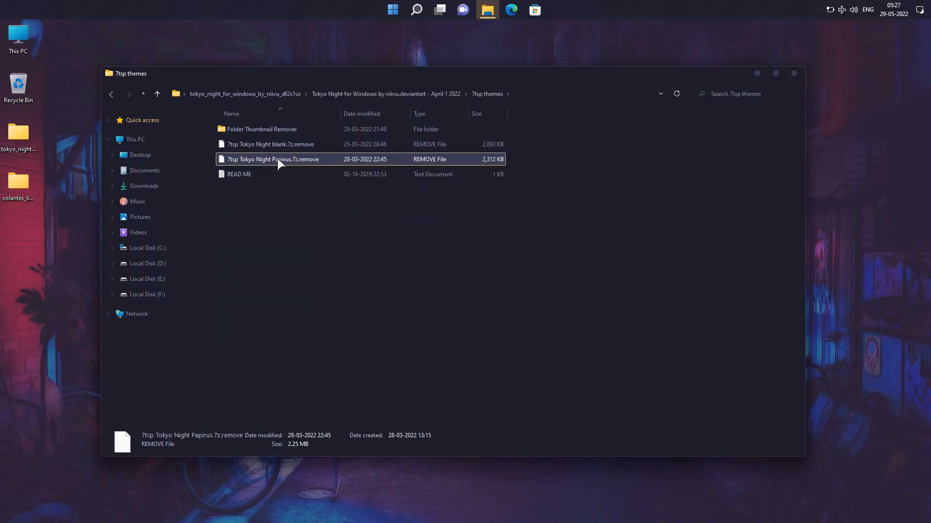
{"action": "right_click", "coordinate": [294, 159]}
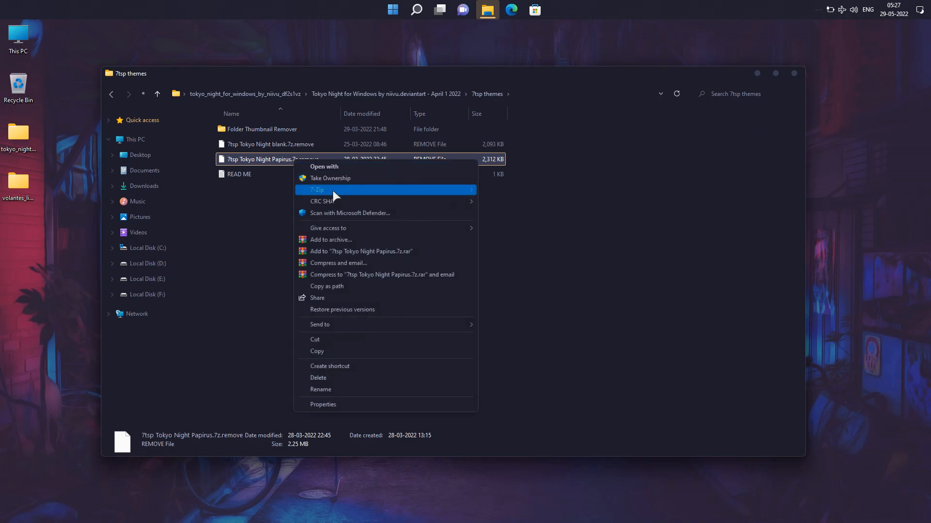
{"action": "left_click", "coordinate": [330, 388]}
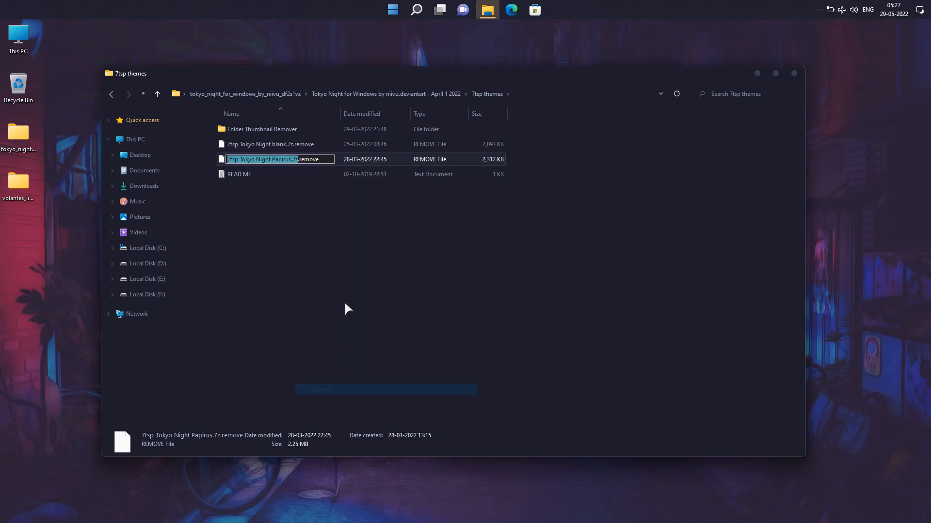
{"action": "left_click", "coordinate": [328, 160]}
{"action": "key", "text": "BackSpace"}
{"action": "key", "text": "BackSpace"}
{"action": "key", "text": "BackSpace"}
{"action": "key", "text": "BackSpace"}
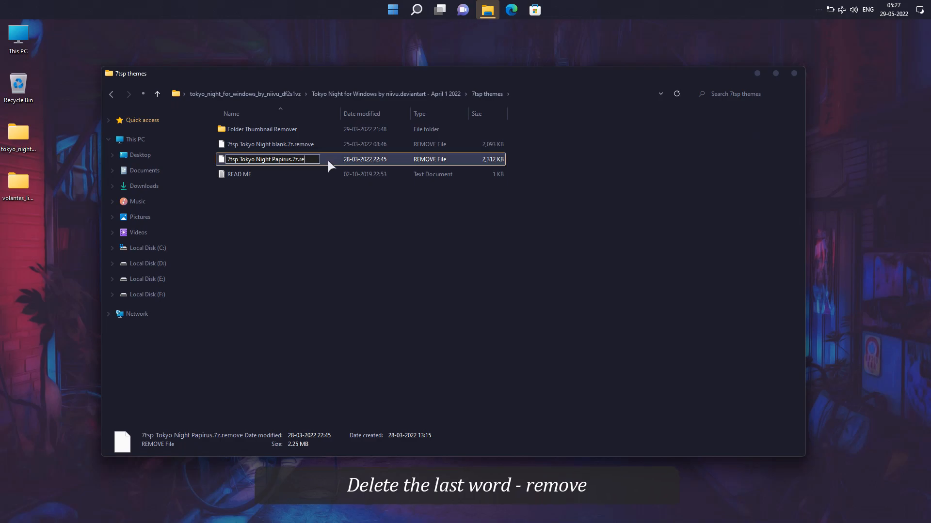
{"action": "key", "text": "BackSpace"}
{"action": "key", "text": "BackSpace"}
{"action": "key", "text": "Return"}
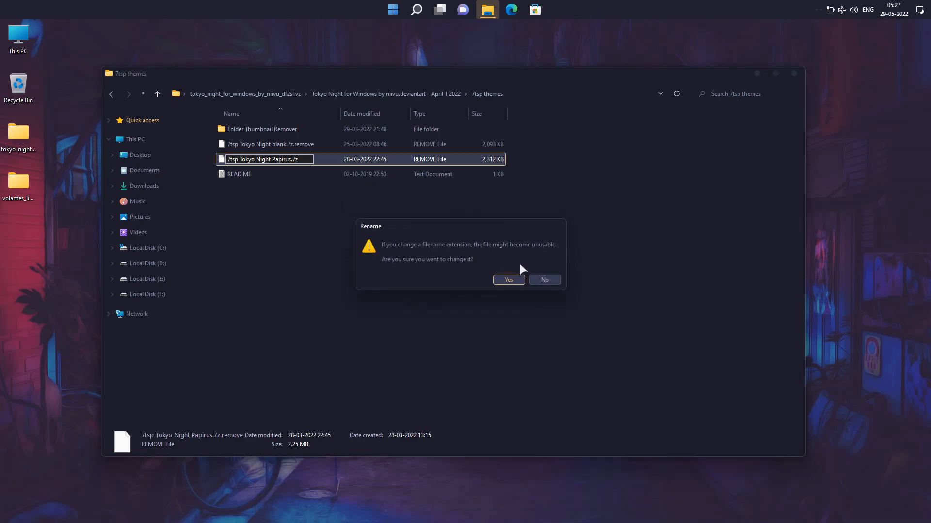
{"action": "left_click", "coordinate": [509, 280]}
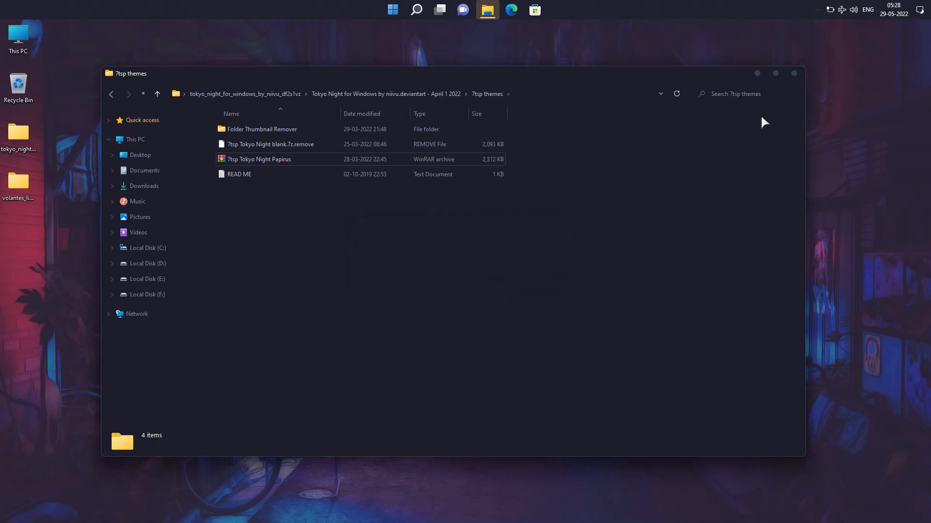
{"action": "left_click", "coordinate": [794, 74]}
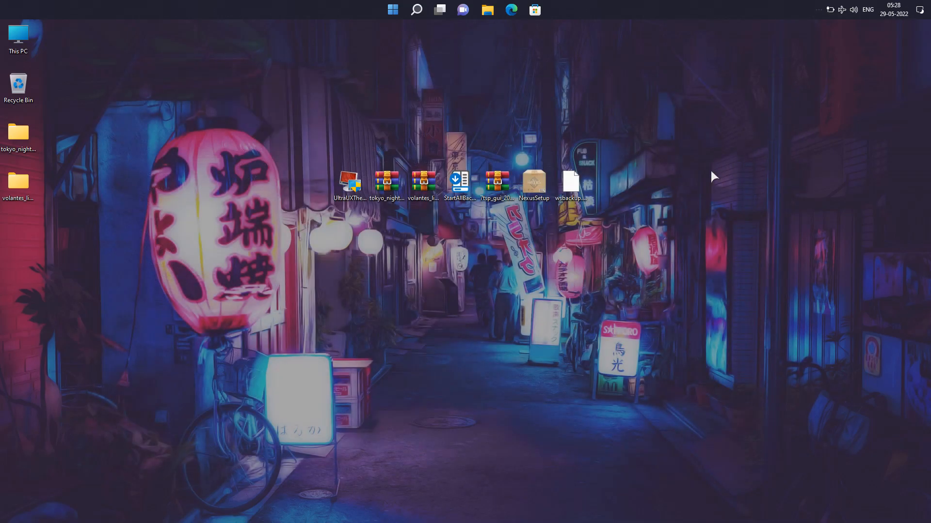
Extract the 7tsp_gui_2019_edition archive into its own folder on the desktop
{"action": "right_click", "coordinate": [491, 190]}
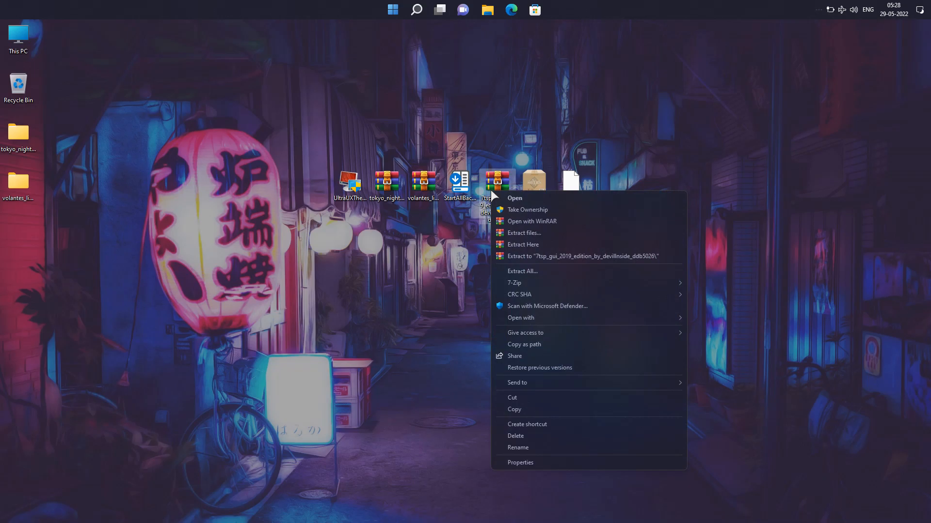
{"action": "left_click", "coordinate": [528, 233]}
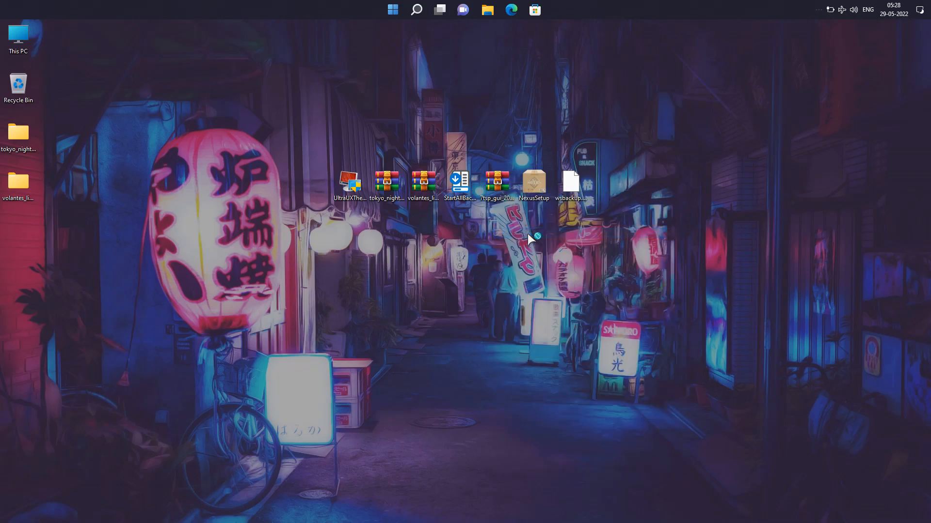
{"action": "left_click", "coordinate": [492, 367]}
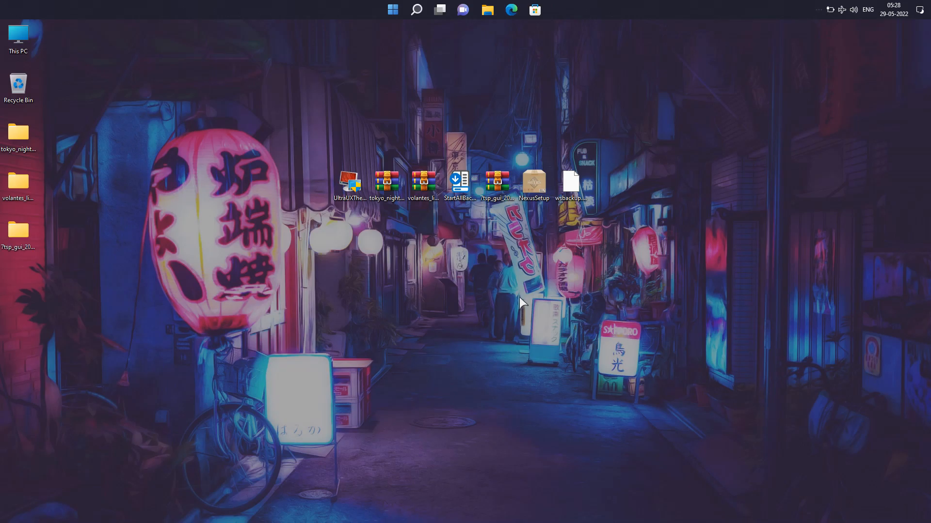
Rename 7tsp GUI v0.6(2019).ee in the extracted 7tsp GUI folder to 7tsp GUI v0.6(2019).exe and accept the extension change
{"action": "double_click", "coordinate": [22, 232]}
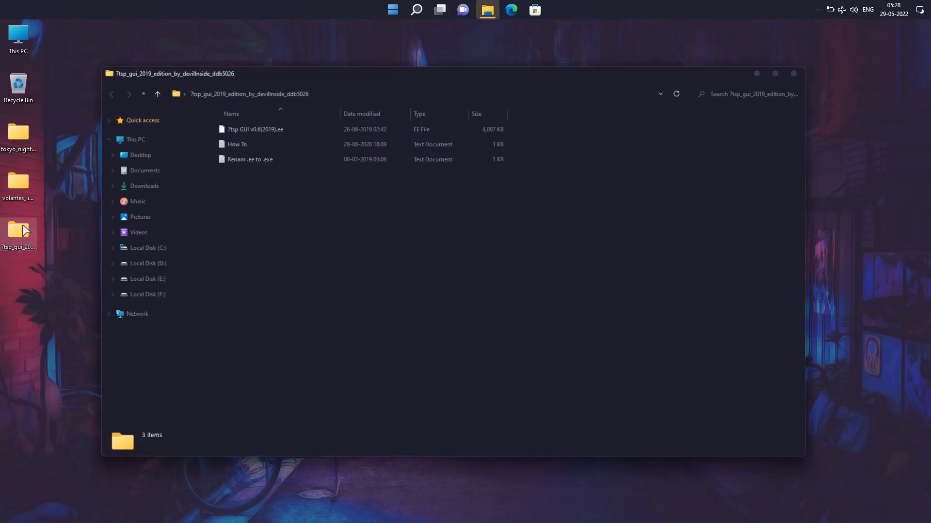
{"action": "left_click", "coordinate": [262, 128]}
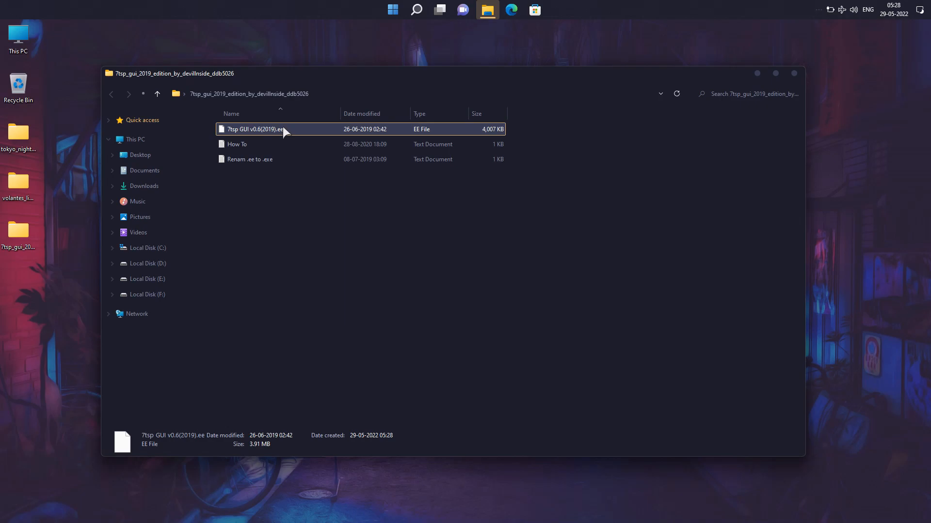
{"action": "right_click", "coordinate": [283, 128]}
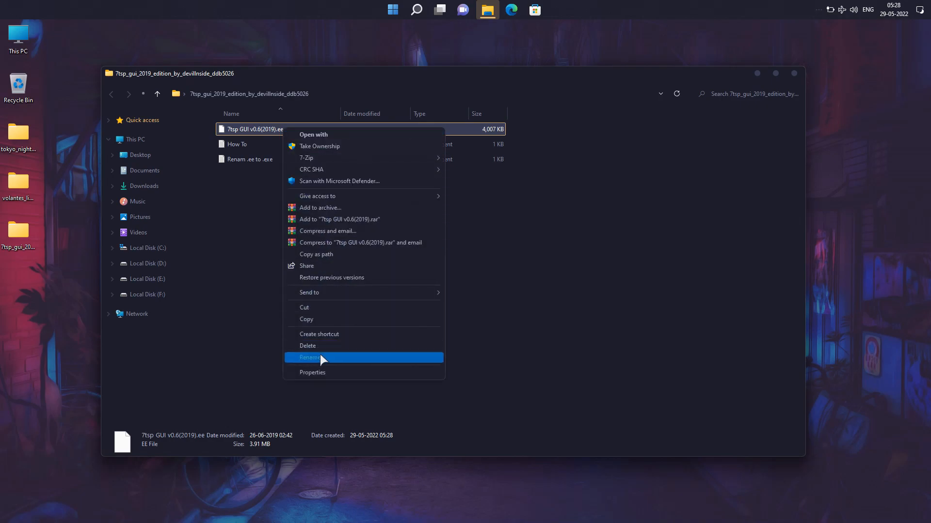
{"action": "left_click", "coordinate": [320, 355]}
{"action": "left_click", "coordinate": [281, 129]}
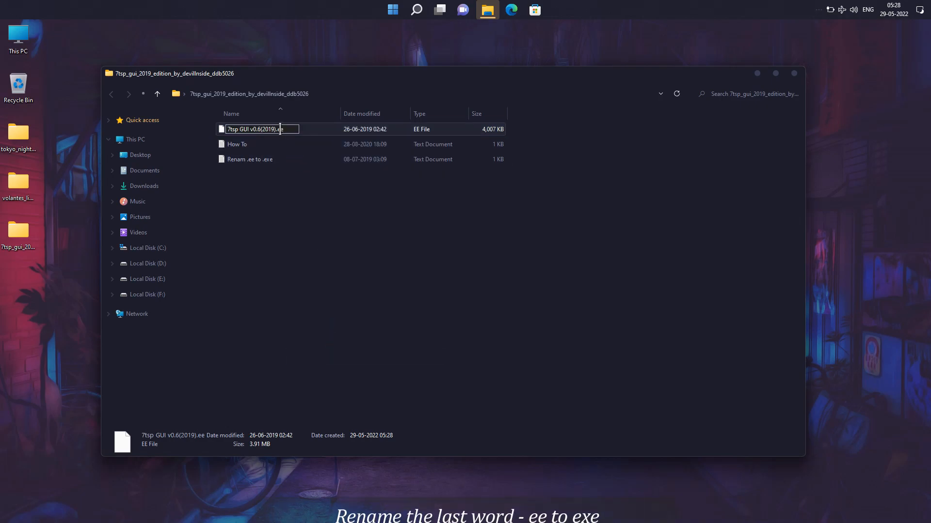
{"action": "type", "text": "x"}
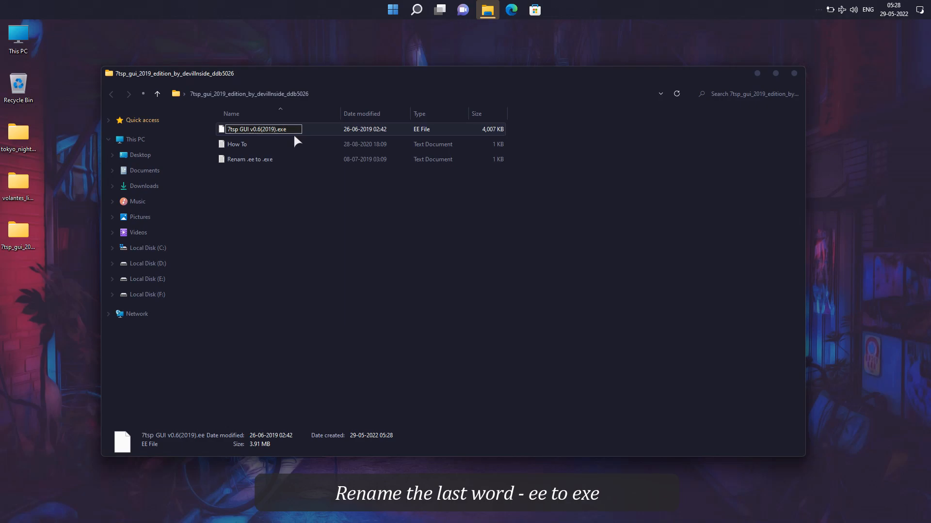
{"action": "left_click", "coordinate": [349, 217]}
{"action": "left_click", "coordinate": [502, 280]}
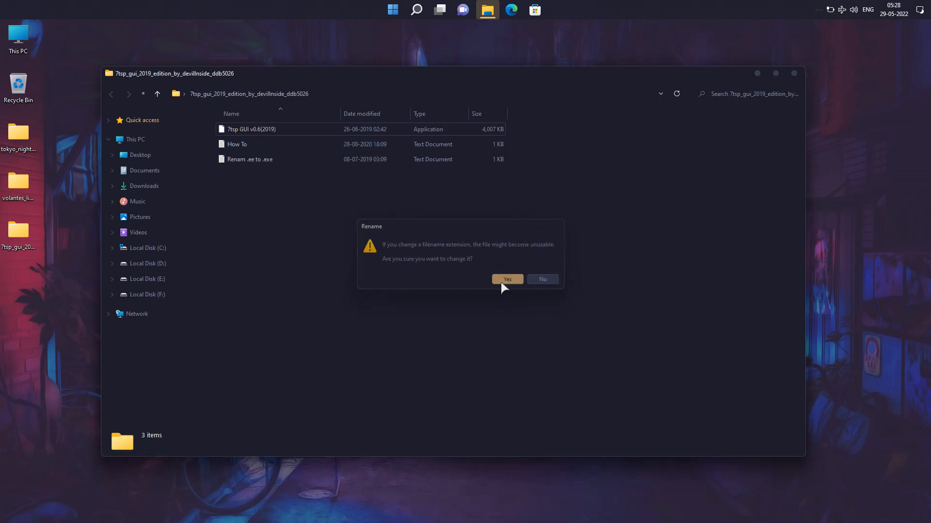
Refresh the folder and launch the 7tsp GUI v0.6(2019) application
{"action": "right_click", "coordinate": [289, 185]}
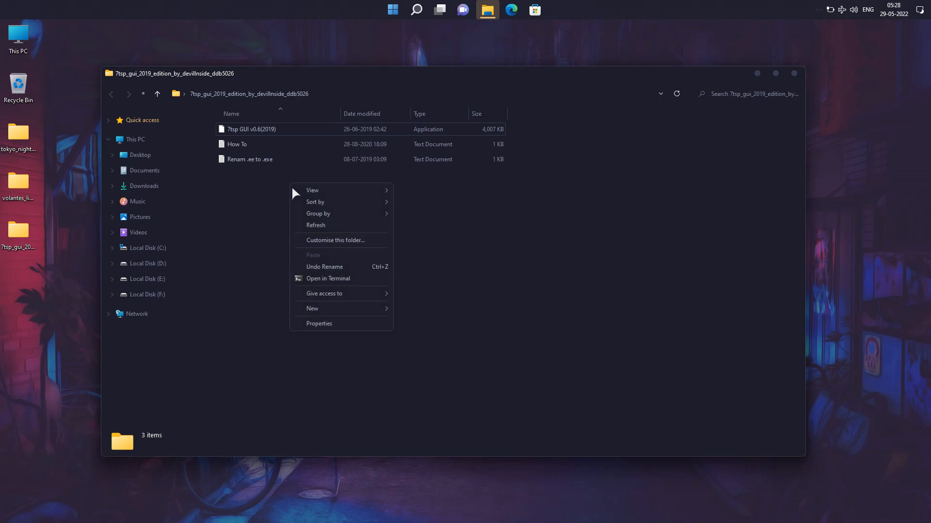
{"action": "left_click", "coordinate": [310, 224]}
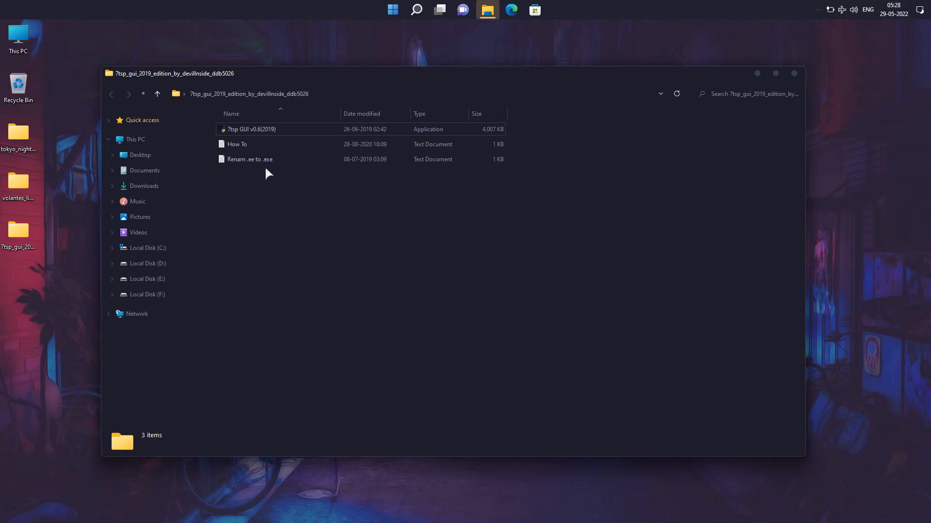
{"action": "left_click", "coordinate": [272, 130]}
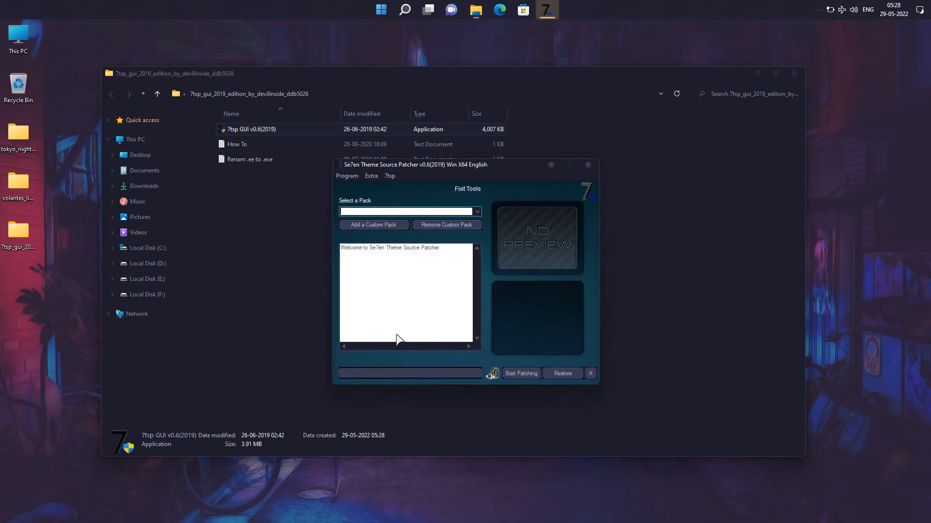
Add 7tsp Tokyo Night Papirus as a custom pack from the 7tsp themes folder inside the desktop's tokyo_night_for_windows folder
{"action": "left_click", "coordinate": [378, 226]}
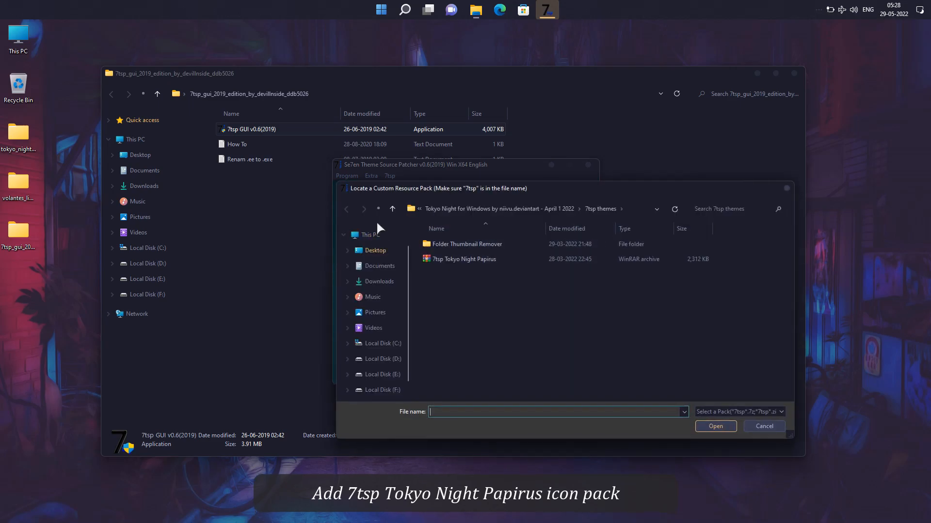
{"action": "left_click", "coordinate": [383, 251]}
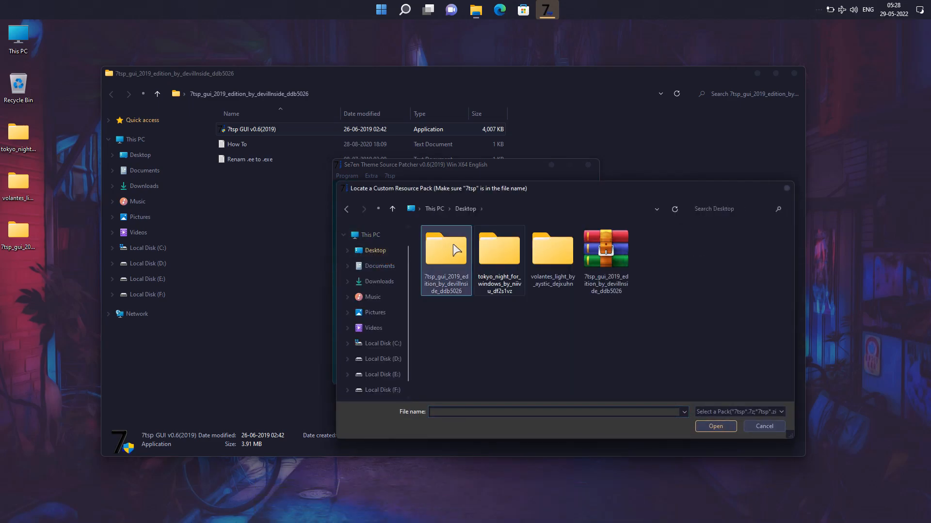
{"action": "double_click", "coordinate": [497, 252]}
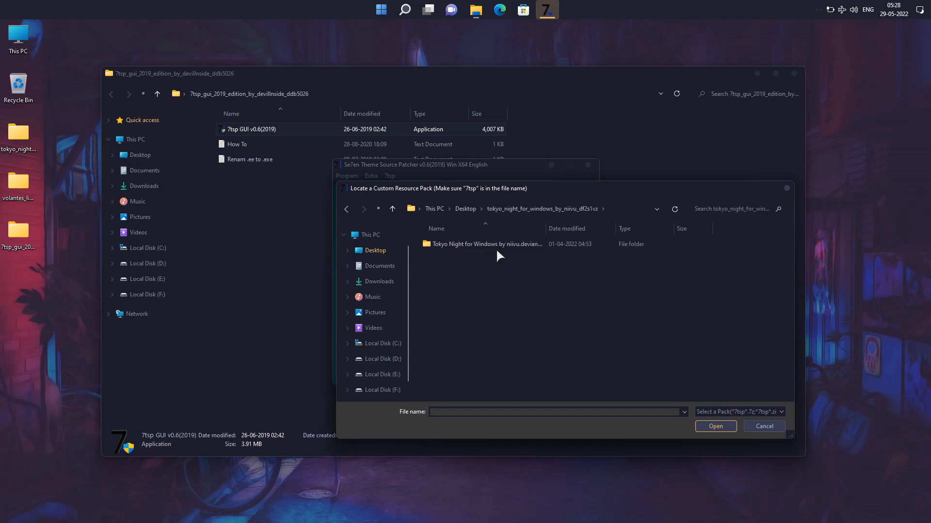
{"action": "double_click", "coordinate": [447, 246]}
{"action": "double_click", "coordinate": [448, 246]}
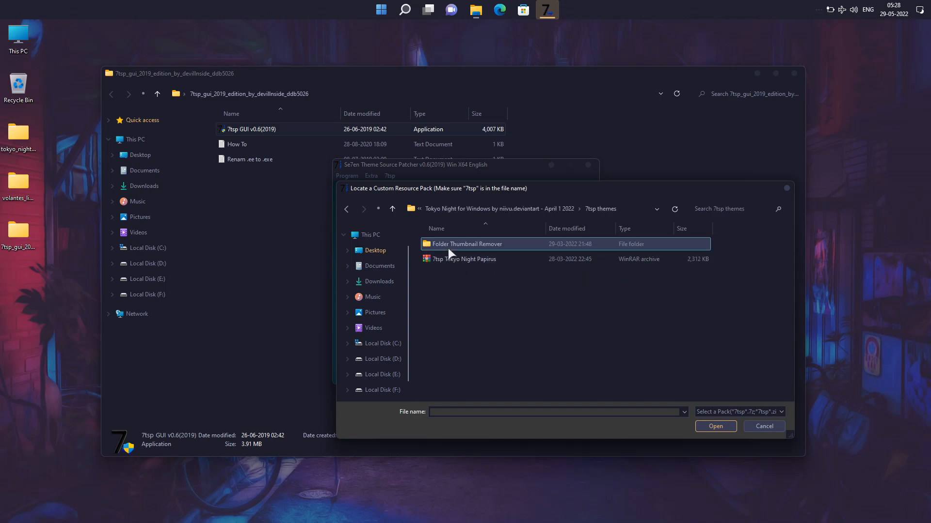
{"action": "left_click", "coordinate": [452, 260]}
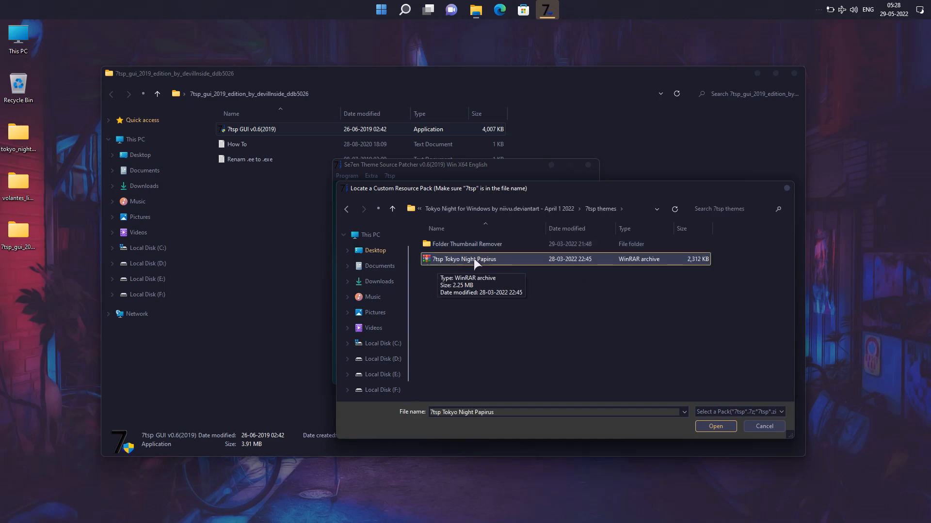
{"action": "left_click", "coordinate": [721, 427]}
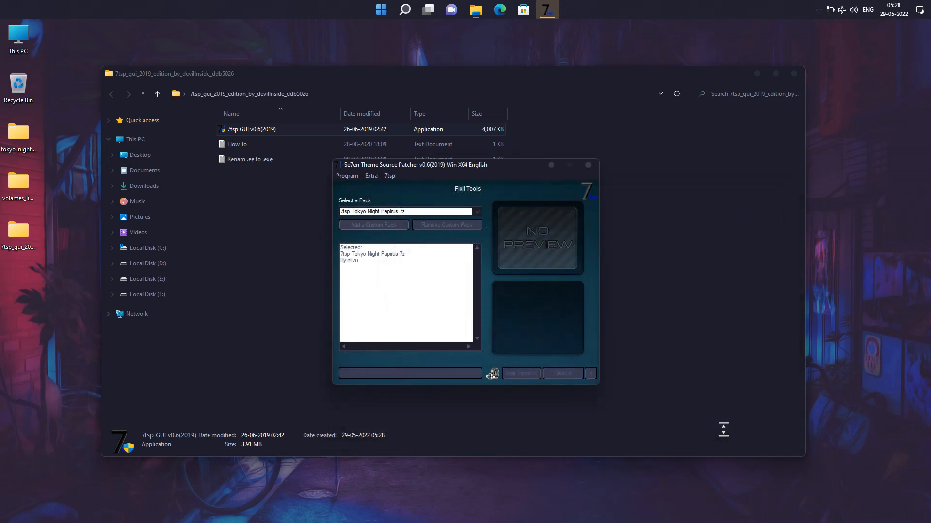
Patch the system with the 7tsp Tokyo Night Papirus.7z pack, accepting the confirmation and the completion message
{"action": "left_click", "coordinate": [533, 372]}
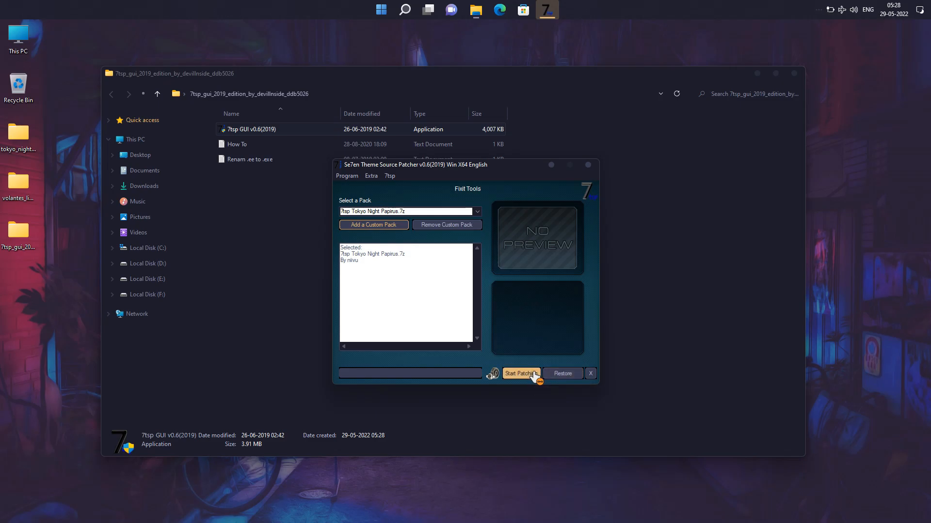
{"action": "left_click", "coordinate": [470, 325]}
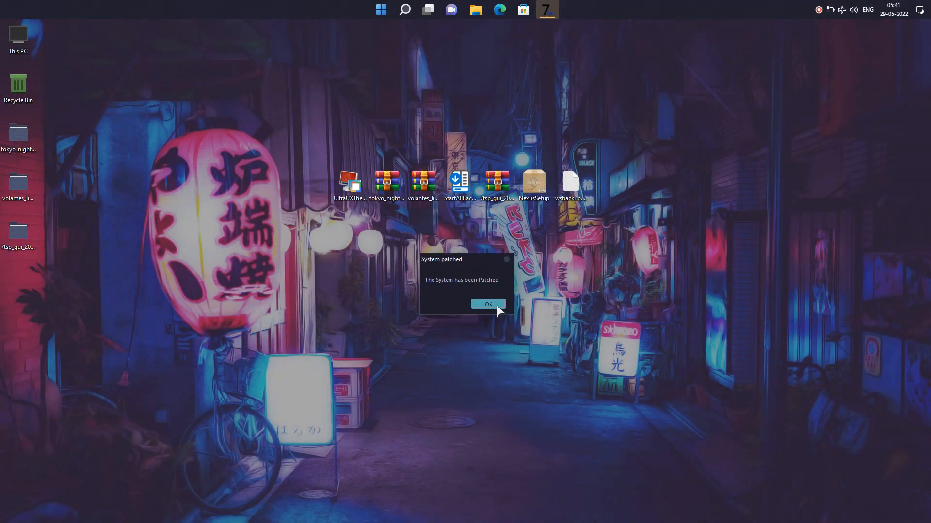
{"action": "left_click", "coordinate": [496, 305]}
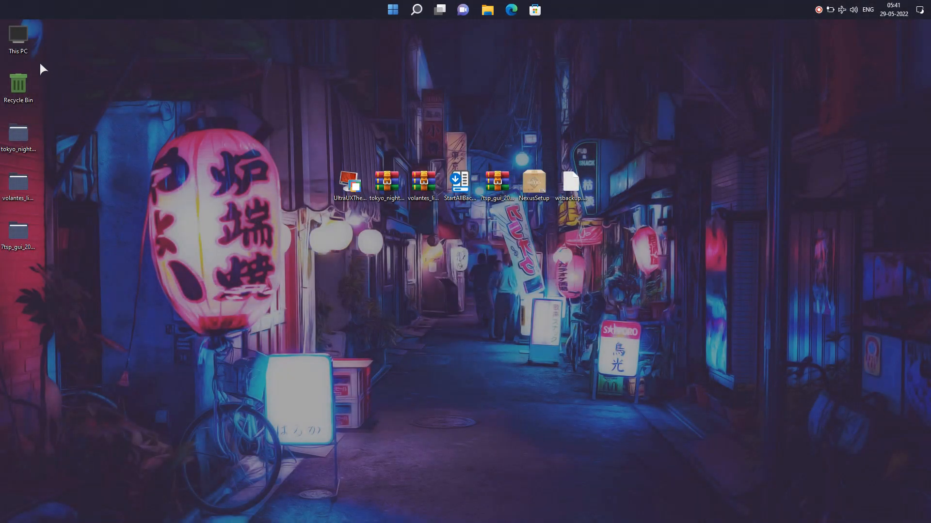
Open This PC, look at Quick access and This PC, hide the File Explorer details pane, and close the window
{"action": "double_click", "coordinate": [33, 47]}
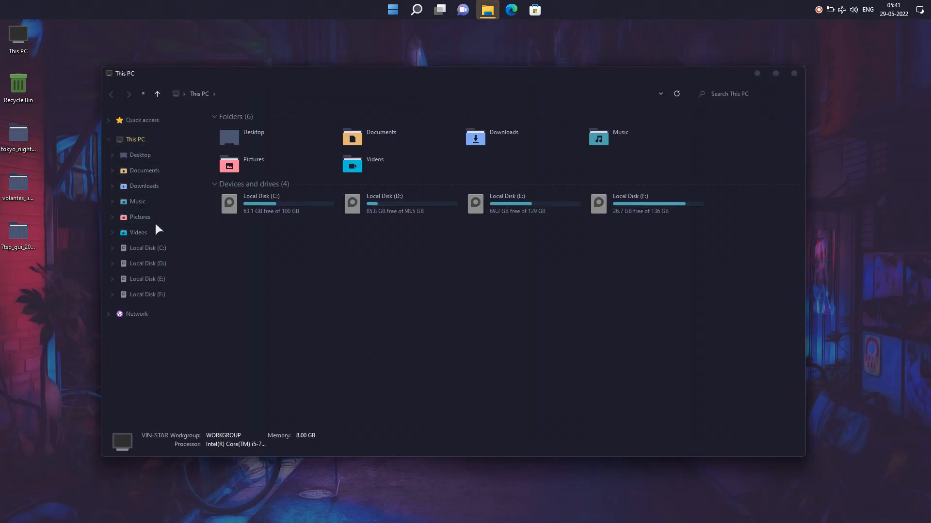
{"action": "left_click", "coordinate": [156, 124]}
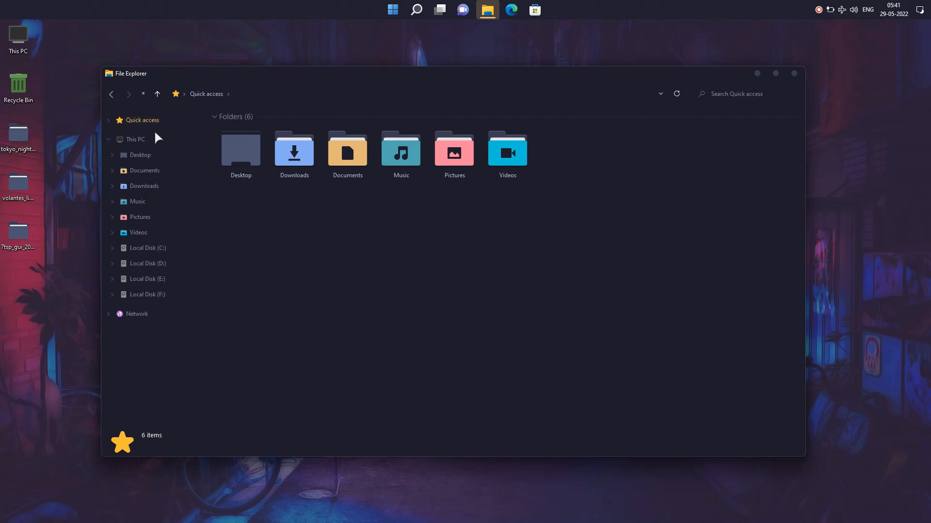
{"action": "left_click", "coordinate": [154, 139]}
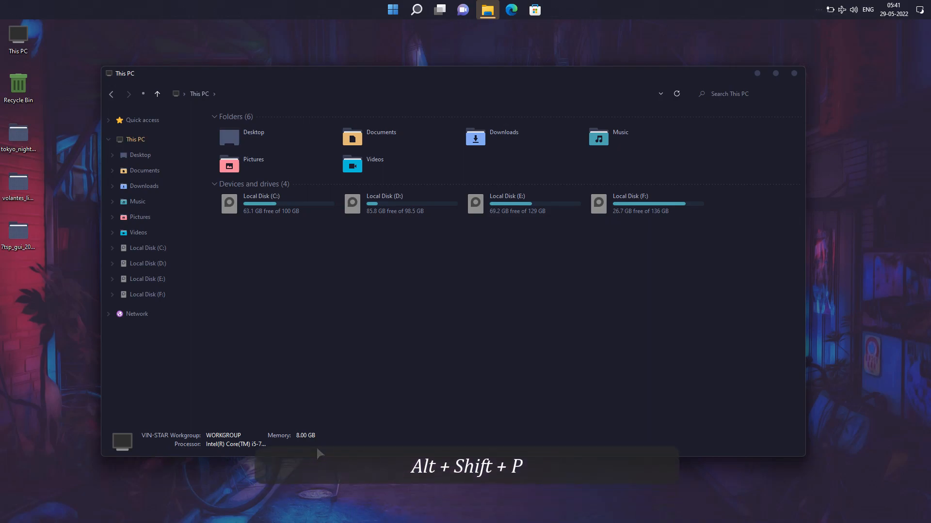
{"action": "key", "text": "alt+shift+p"}
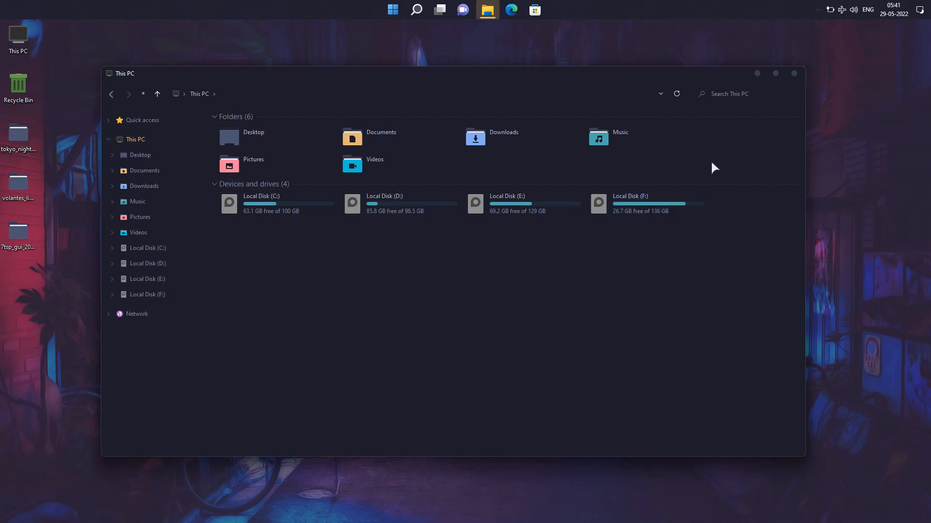
{"action": "left_click", "coordinate": [794, 74]}
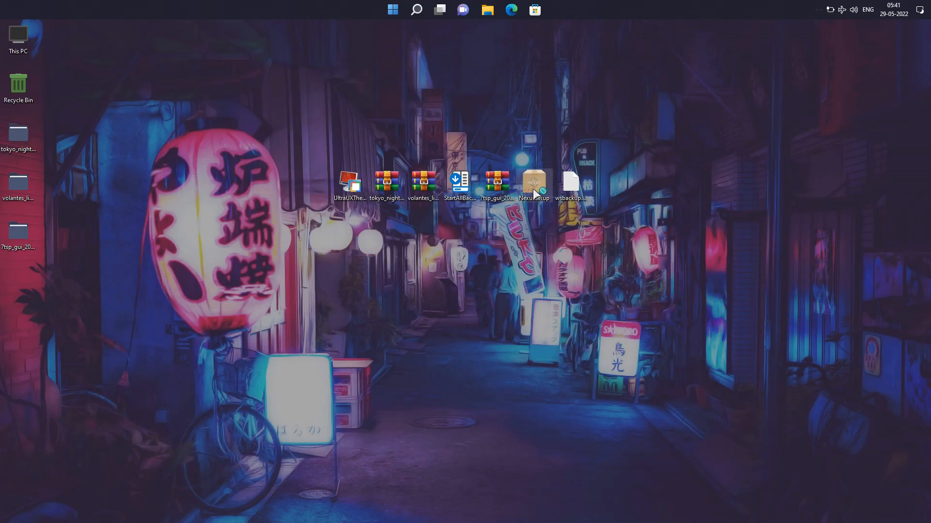
Install Nexus 20.10 from NexusSetup on the desktop, accepting the licence agreement and keeping the default Winstep Start Menu folder
{"action": "mouse_move", "coordinate": [535, 194]}
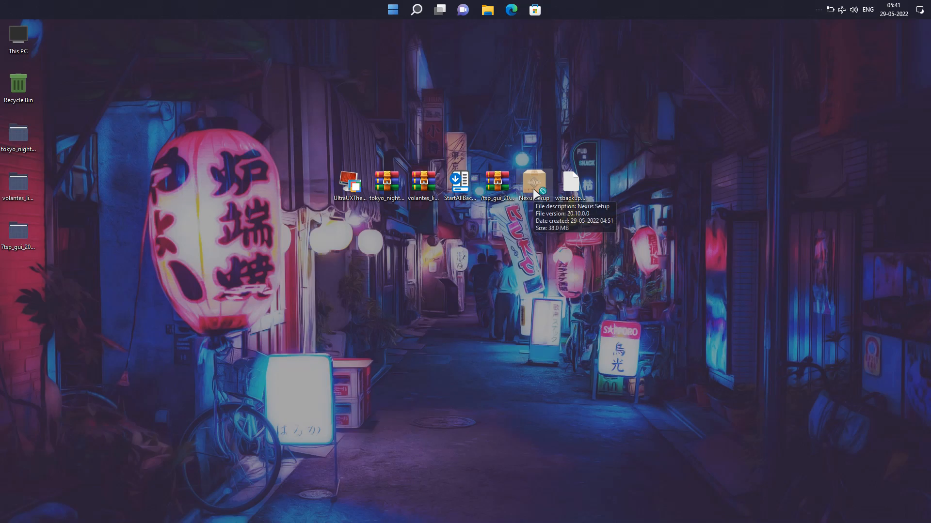
{"action": "double_click", "coordinate": [535, 193]}
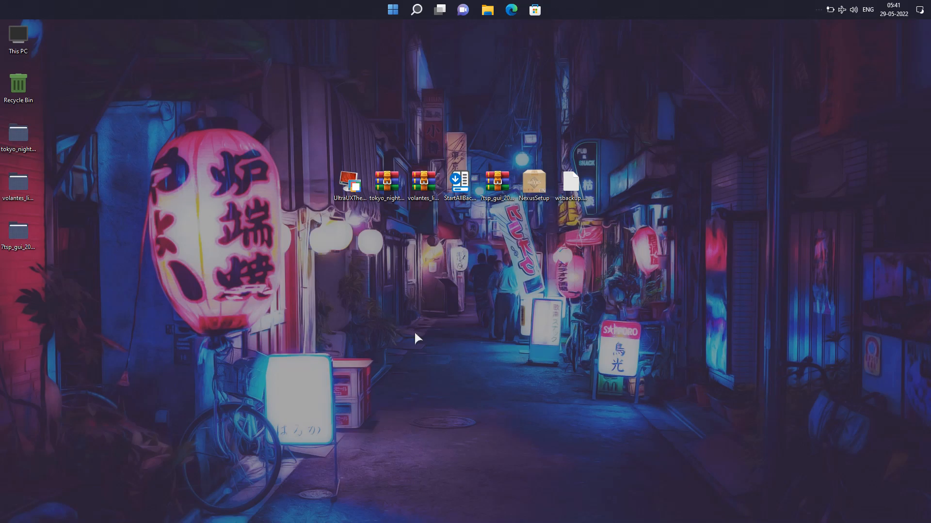
{"action": "left_click", "coordinate": [470, 298]}
{"action": "left_click", "coordinate": [415, 323]}
{"action": "left_click", "coordinate": [517, 351]}
{"action": "left_click", "coordinate": [516, 350]}
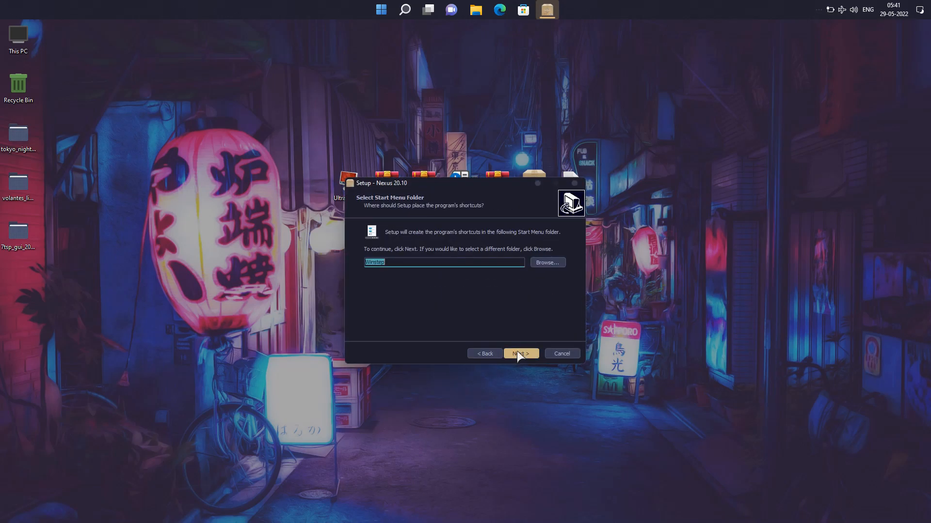
{"action": "left_click", "coordinate": [517, 351]}
{"action": "left_click", "coordinate": [517, 353]}
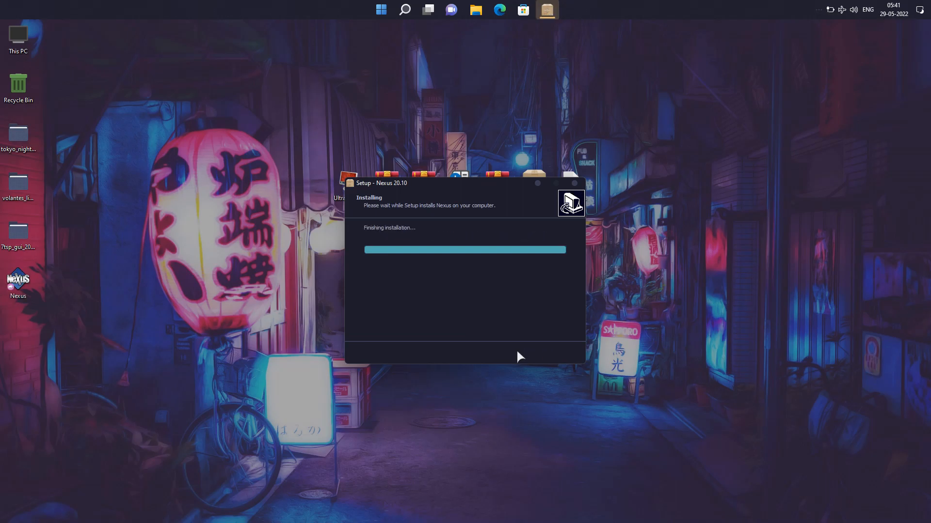
{"action": "left_click", "coordinate": [518, 353]}
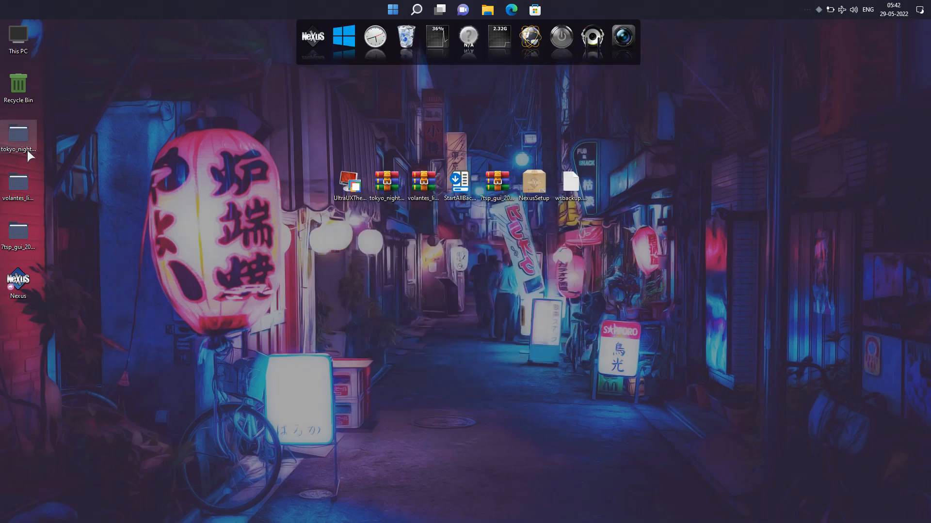
Cut the Tokyo Night folder from dock > Backgrounds inside the desktop's tokyo_night_for_windows folder
{"action": "double_click", "coordinate": [18, 138]}
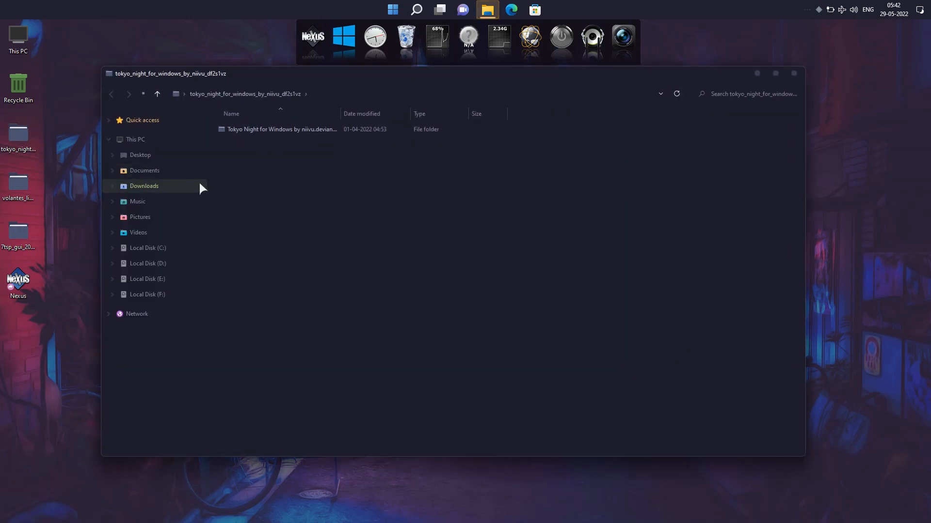
{"action": "left_click", "coordinate": [236, 131]}
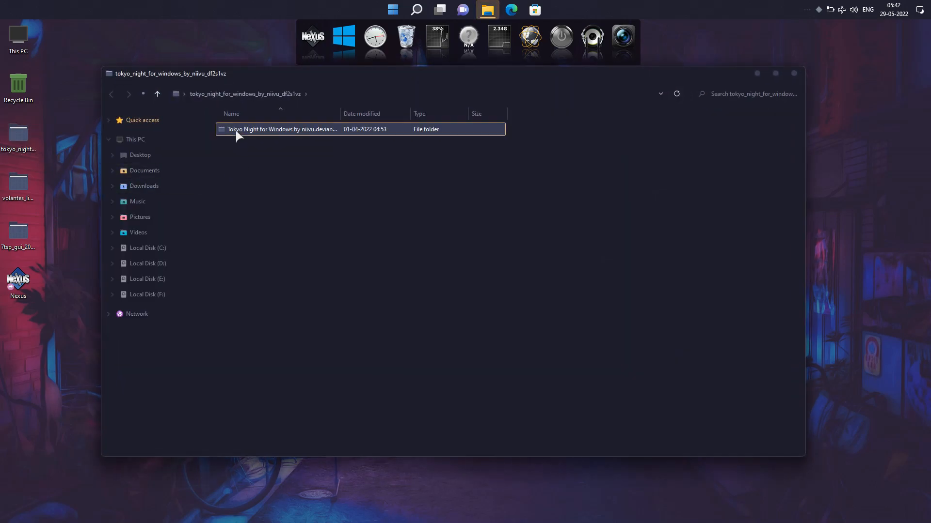
{"action": "double_click", "coordinate": [263, 130]}
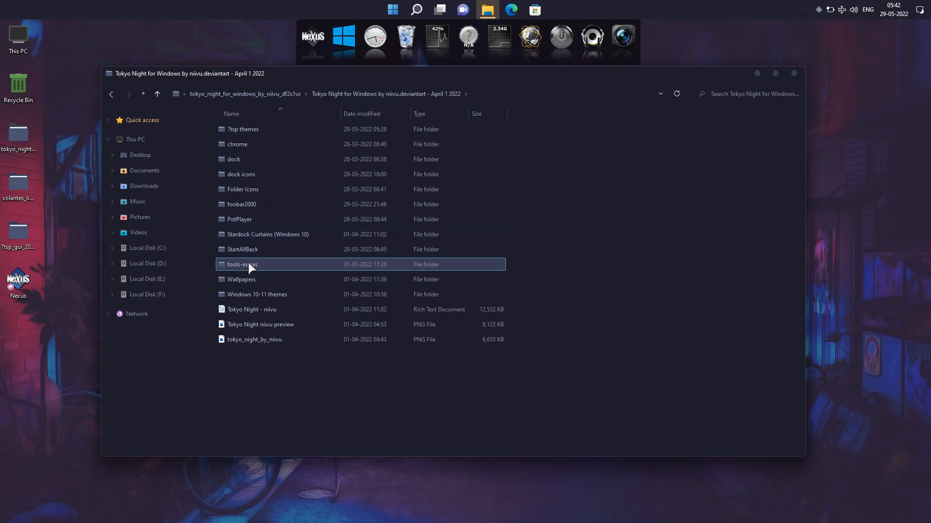
{"action": "left_click", "coordinate": [246, 158]}
{"action": "double_click", "coordinate": [250, 160]}
{"action": "left_click", "coordinate": [253, 130]}
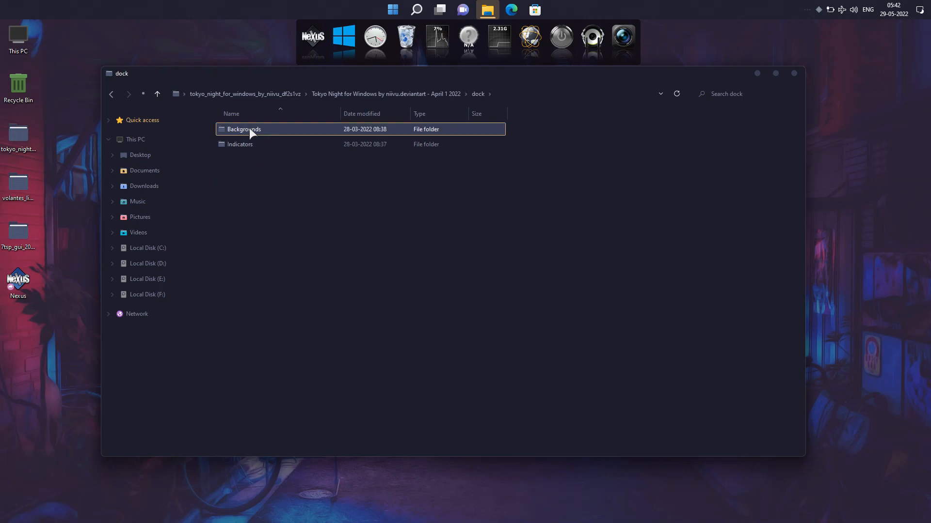
{"action": "double_click", "coordinate": [267, 130]}
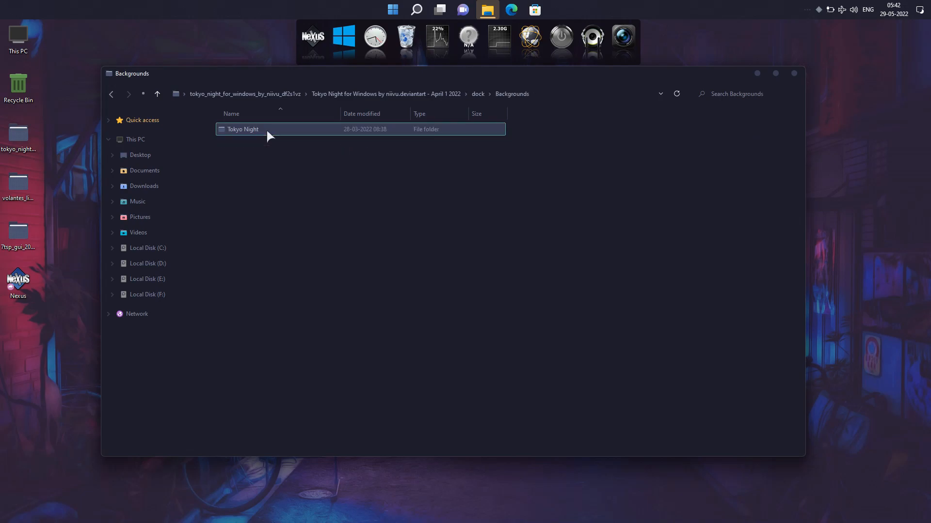
{"action": "right_click", "coordinate": [266, 129]}
{"action": "left_click", "coordinate": [243, 128]}
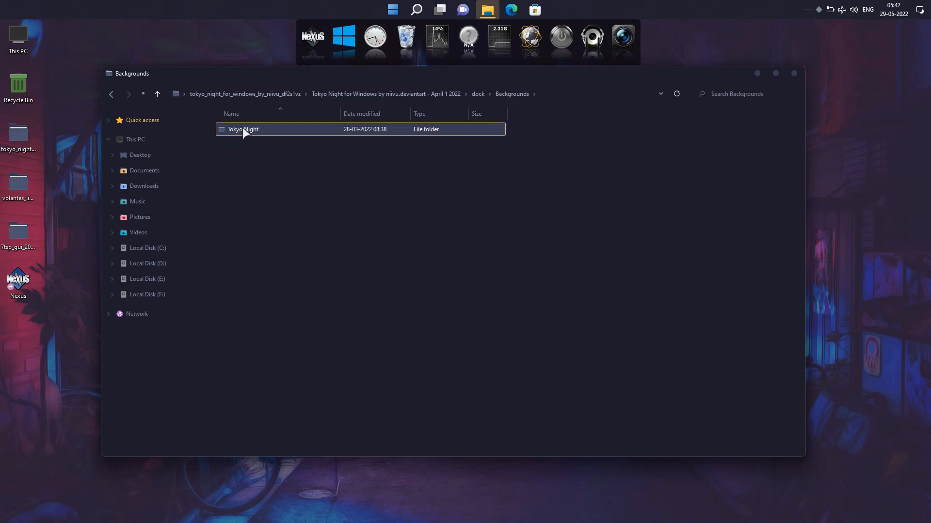
{"action": "right_click", "coordinate": [243, 128]}
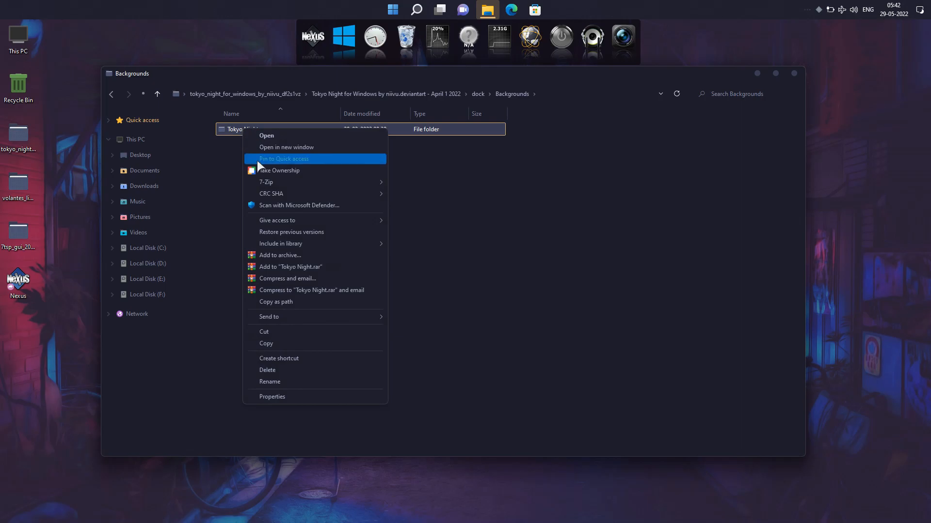
{"action": "left_click", "coordinate": [269, 331]}
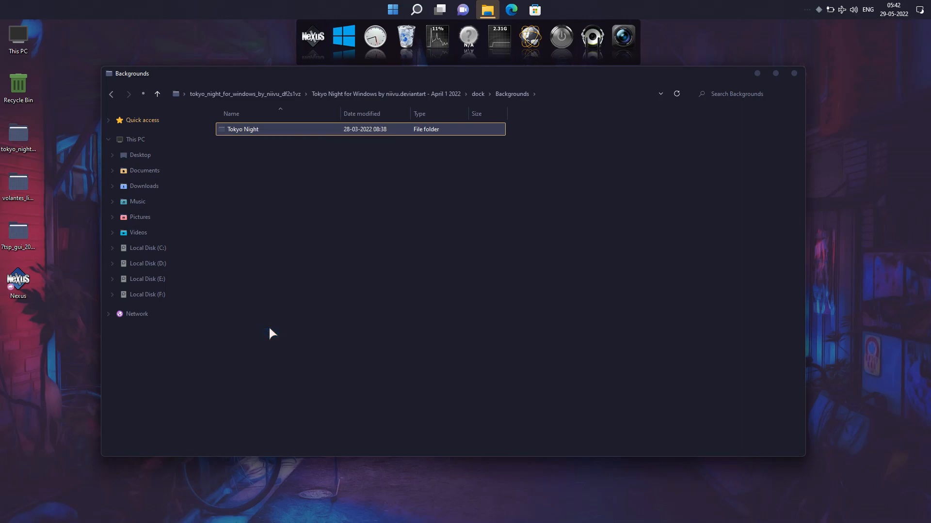
Paste the Tokyo Night folder into NeXuS > Backgrounds via the Winstep shortcut in Documents, check its contents, and close the window
{"action": "left_click", "coordinate": [144, 173]}
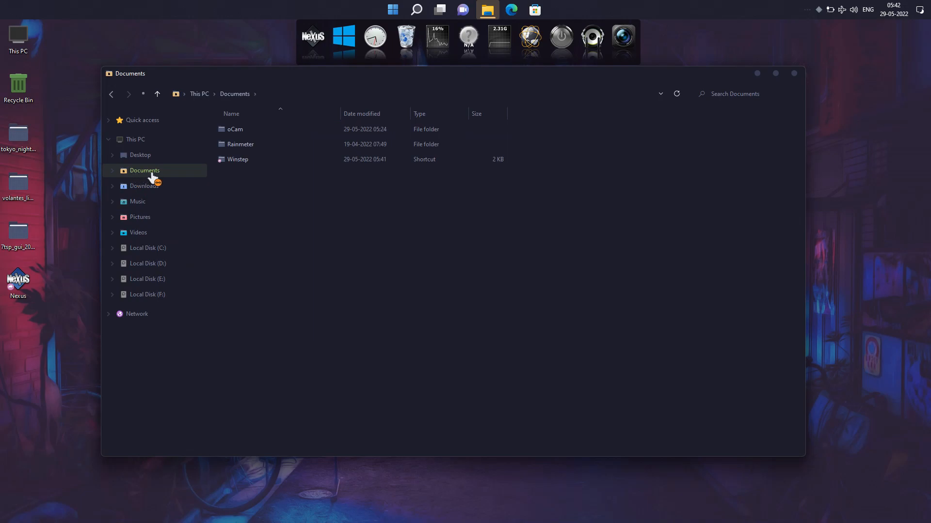
{"action": "double_click", "coordinate": [245, 162]}
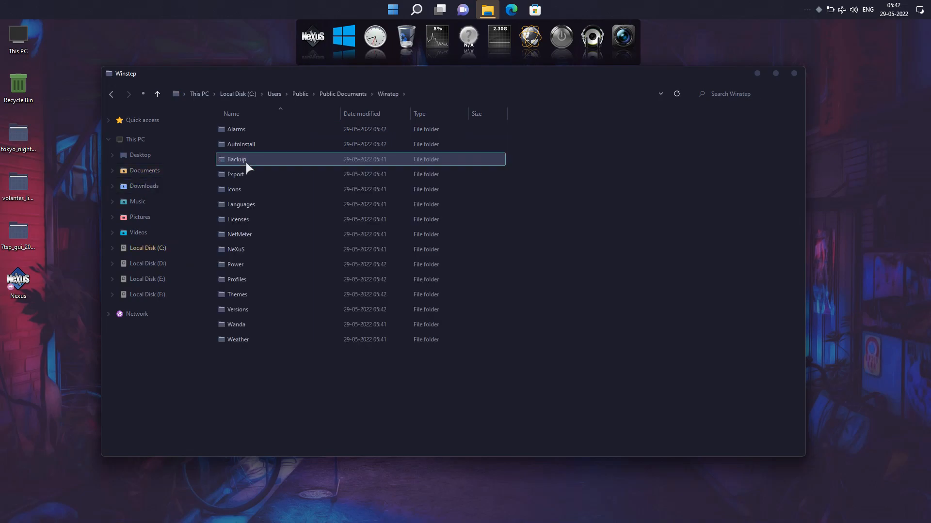
{"action": "left_click", "coordinate": [243, 249]}
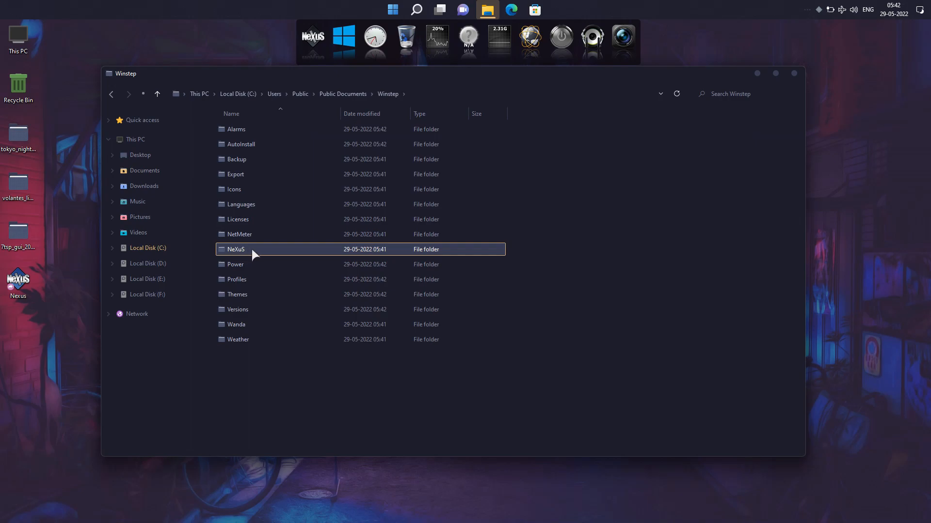
{"action": "double_click", "coordinate": [251, 248]}
{"action": "left_click", "coordinate": [240, 144]}
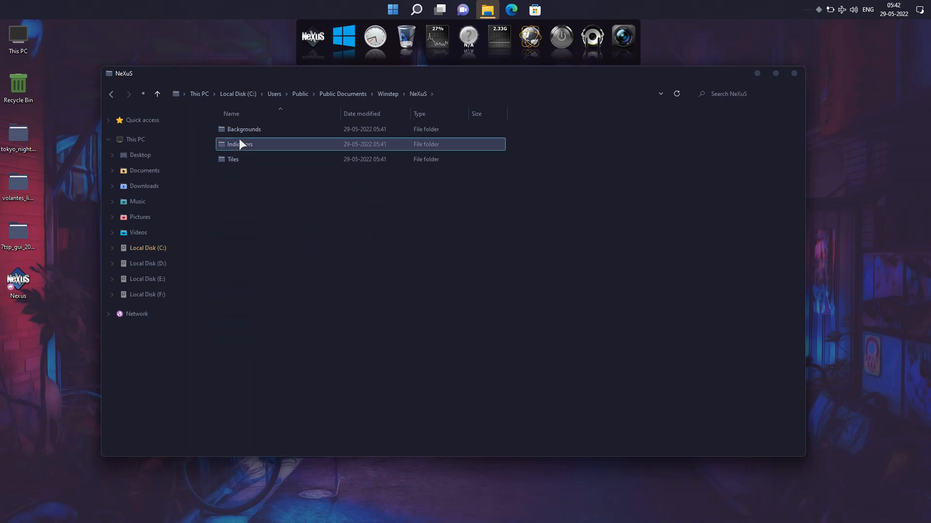
{"action": "left_click", "coordinate": [240, 132]}
{"action": "double_click", "coordinate": [258, 131]}
{"action": "right_click", "coordinate": [276, 243]}
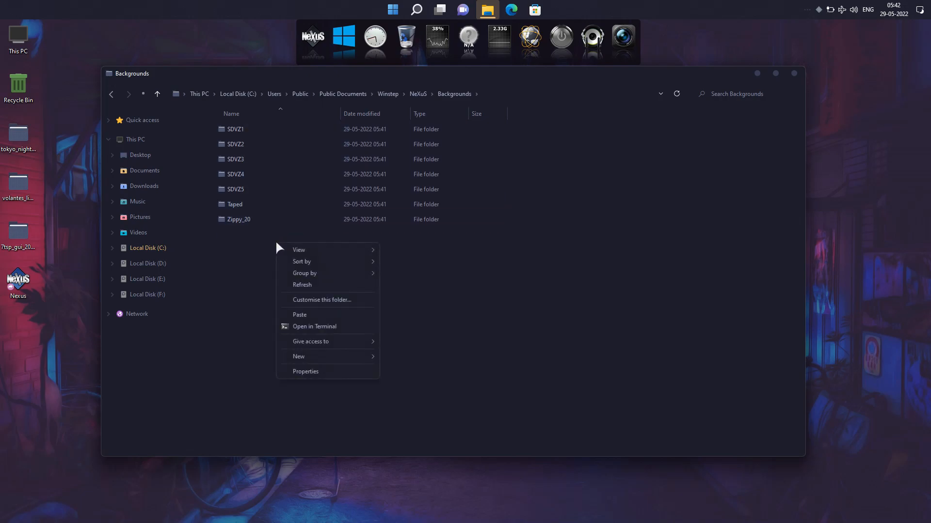
{"action": "left_click", "coordinate": [293, 313]}
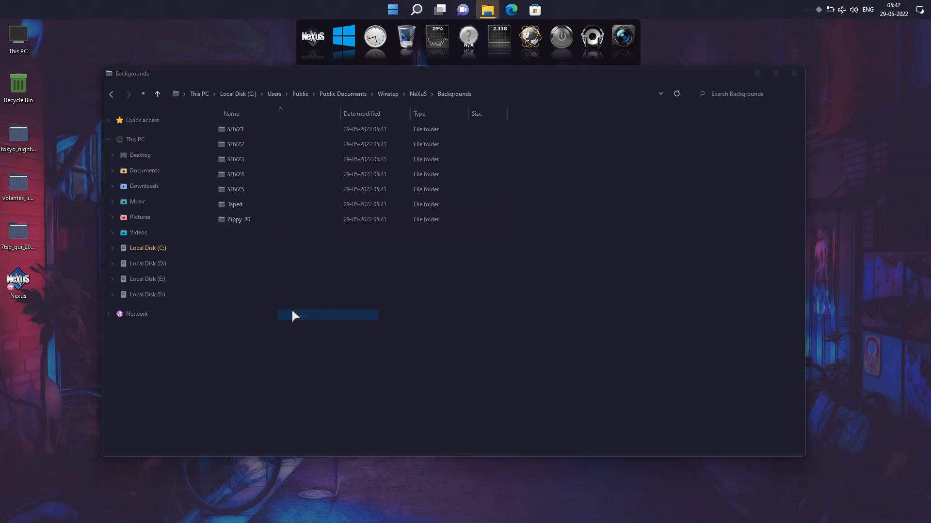
{"action": "double_click", "coordinate": [251, 216]}
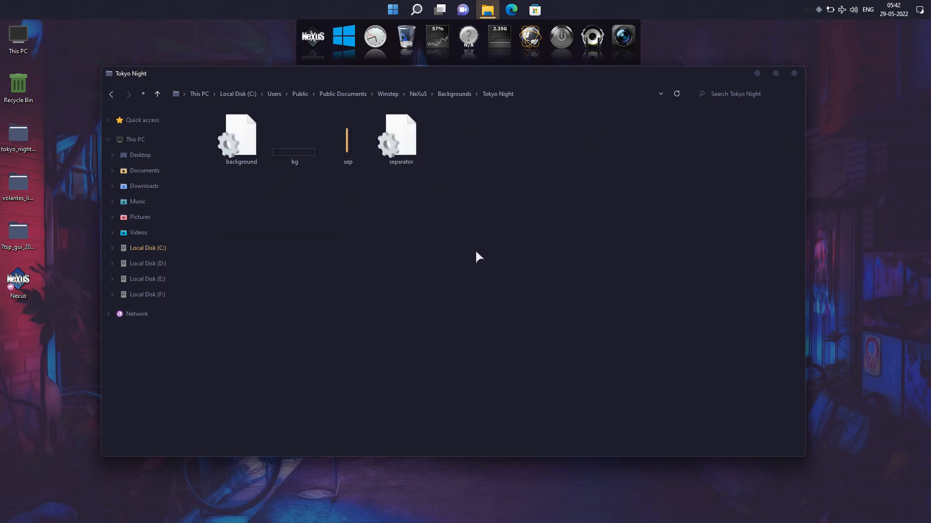
{"action": "left_click", "coordinate": [794, 74]}
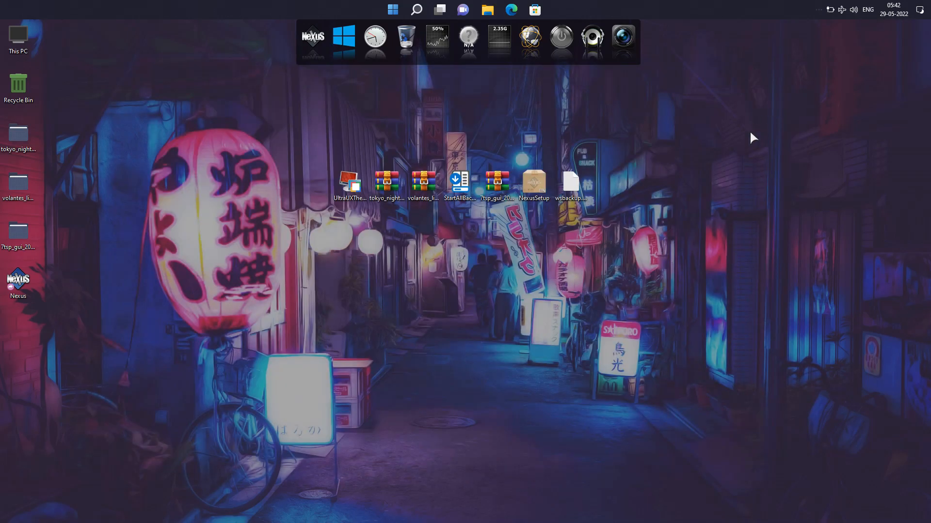
Move the dock icons folder from the desktop's tokyo_night_for_windows folder to the root of Local Disk (C:) and close the window
{"action": "double_click", "coordinate": [16, 132]}
{"action": "double_click", "coordinate": [254, 129]}
{"action": "left_click", "coordinate": [240, 178]}
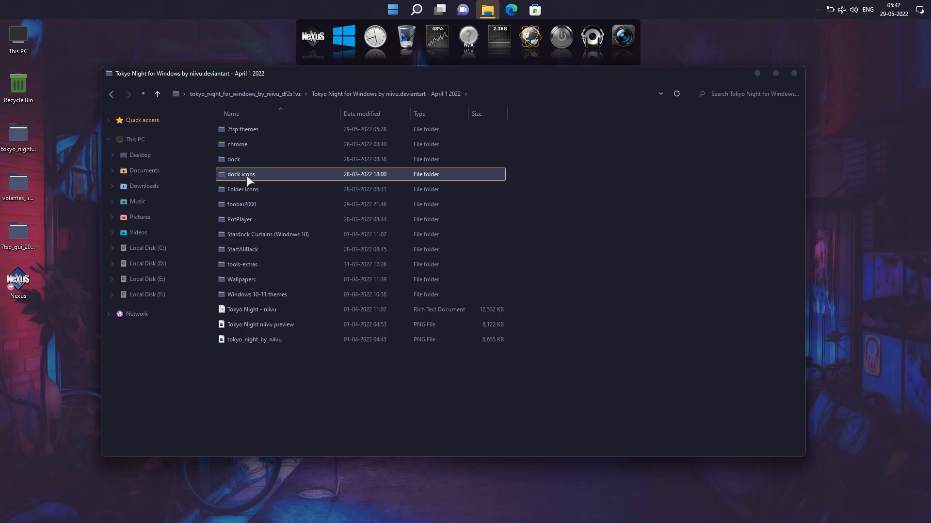
{"action": "right_click", "coordinate": [247, 177]}
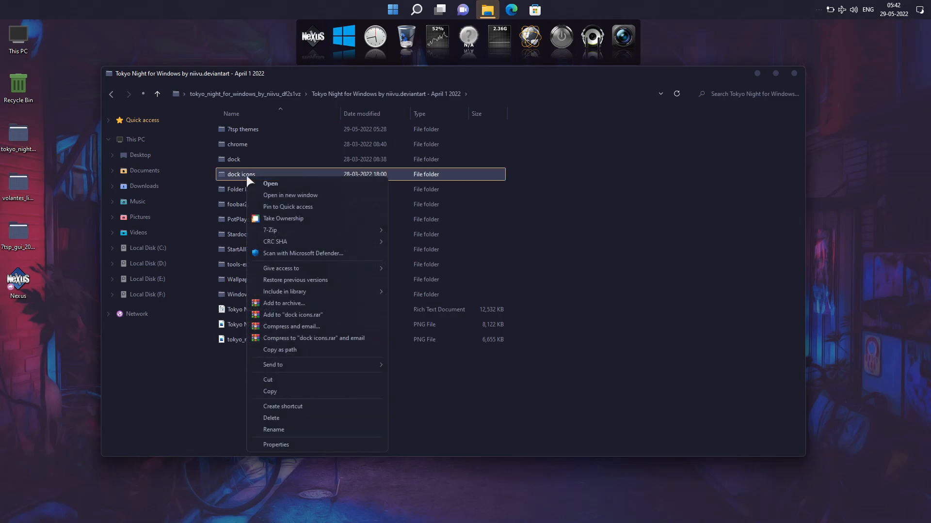
{"action": "left_click", "coordinate": [284, 379]}
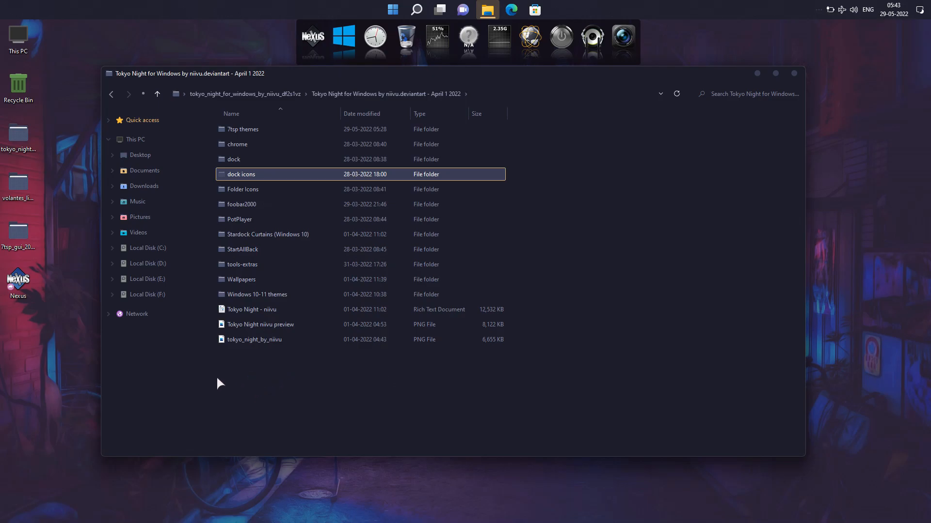
{"action": "left_click", "coordinate": [147, 248]}
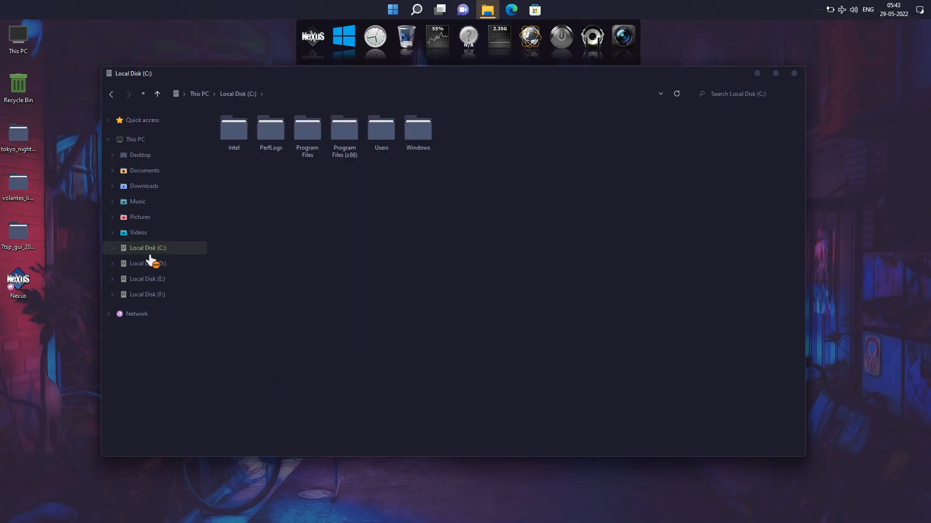
{"action": "right_click", "coordinate": [350, 216]}
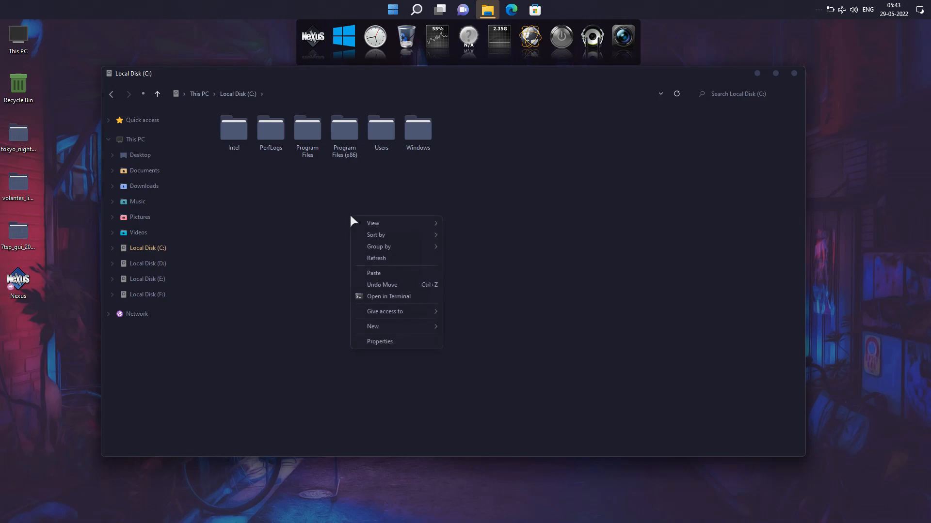
{"action": "left_click", "coordinate": [373, 273]}
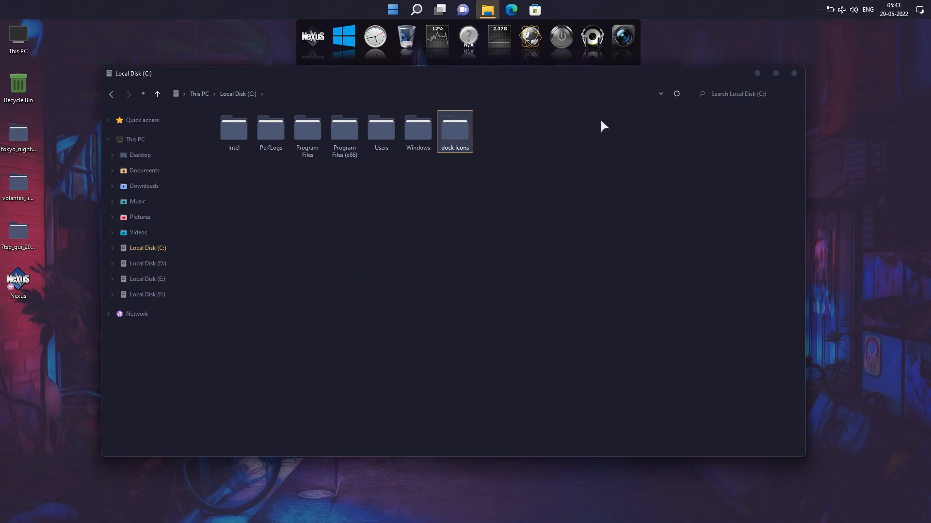
{"action": "left_click", "coordinate": [794, 74]}
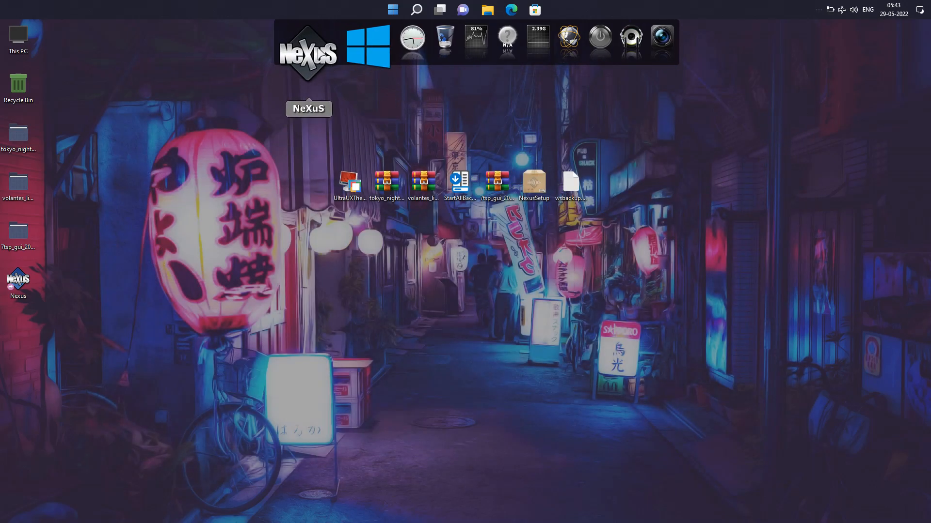
Restore the Nexus dock configuration from wsbackup.wbk on the desktop and accept the preferences
{"action": "left_click", "coordinate": [318, 55]}
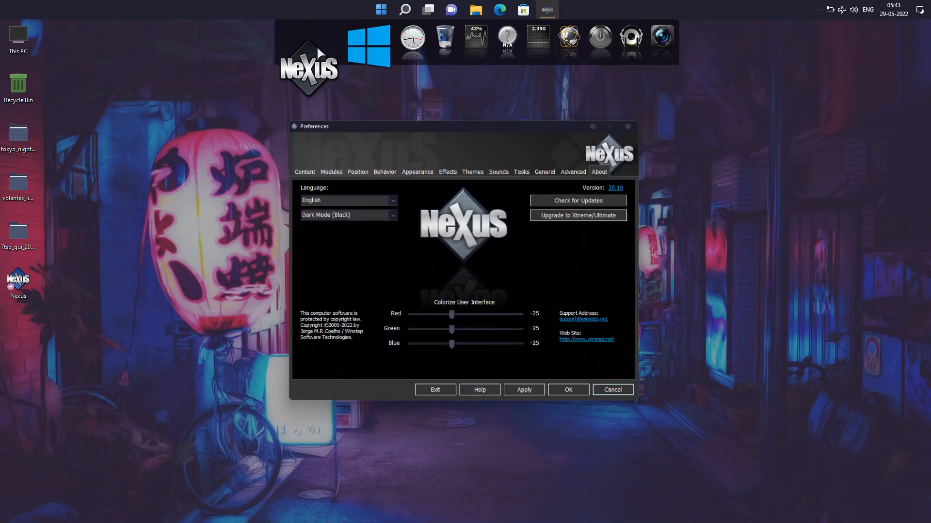
{"action": "left_click", "coordinate": [574, 165]}
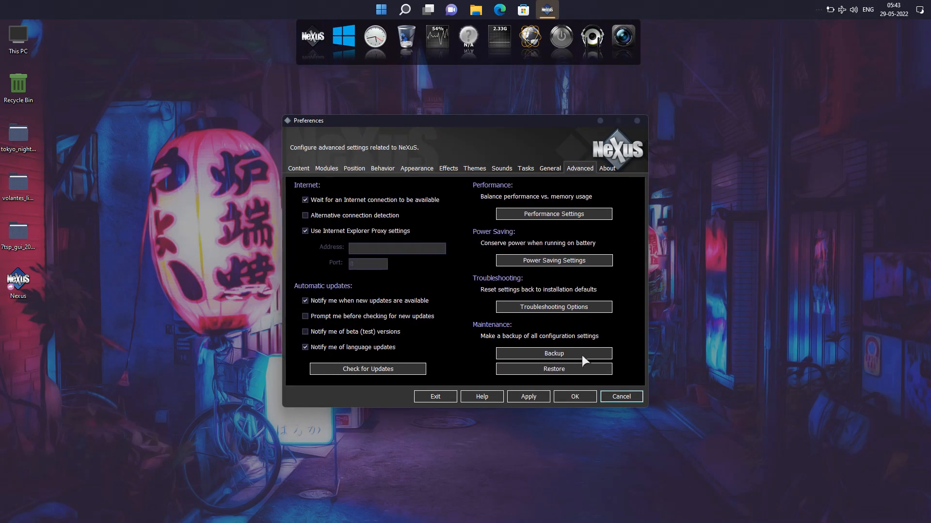
{"action": "left_click", "coordinate": [559, 370]}
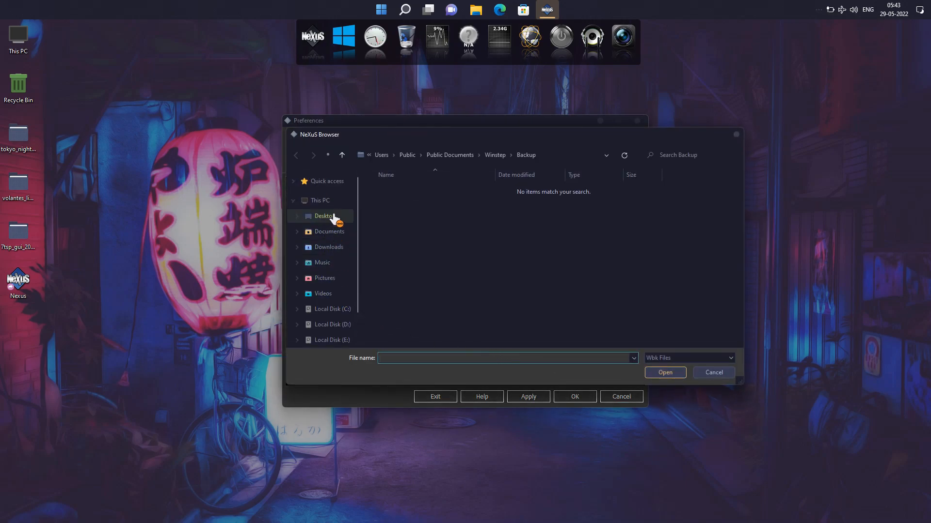
{"action": "left_click", "coordinate": [331, 219]}
{"action": "left_click", "coordinate": [561, 206]}
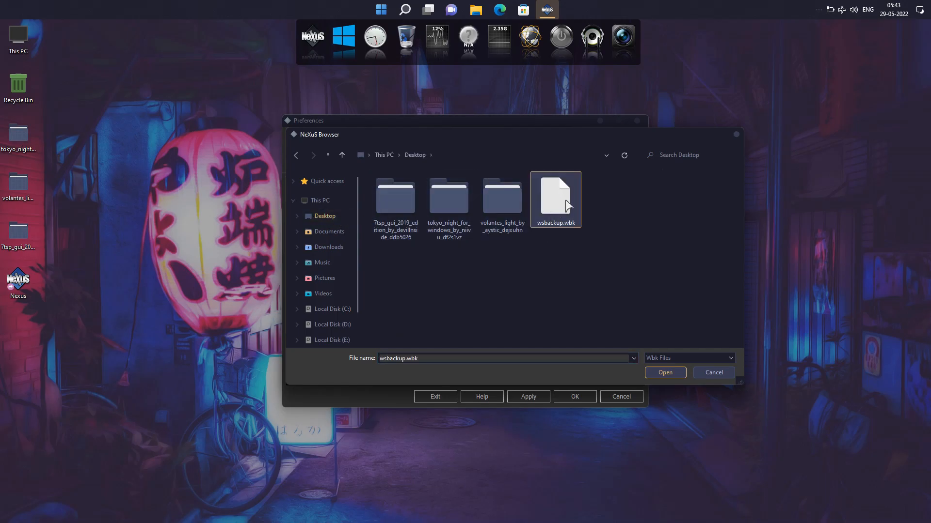
{"action": "left_click", "coordinate": [658, 369]}
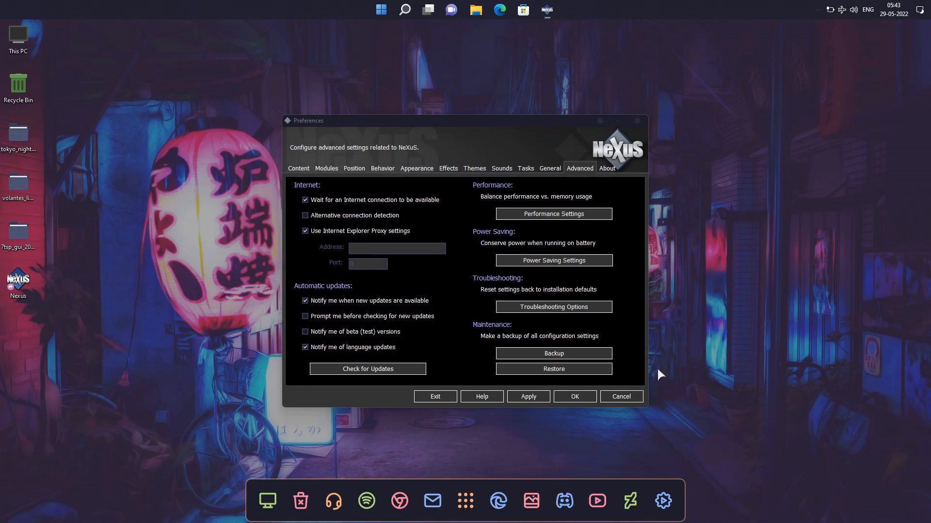
{"action": "left_click", "coordinate": [583, 400]}
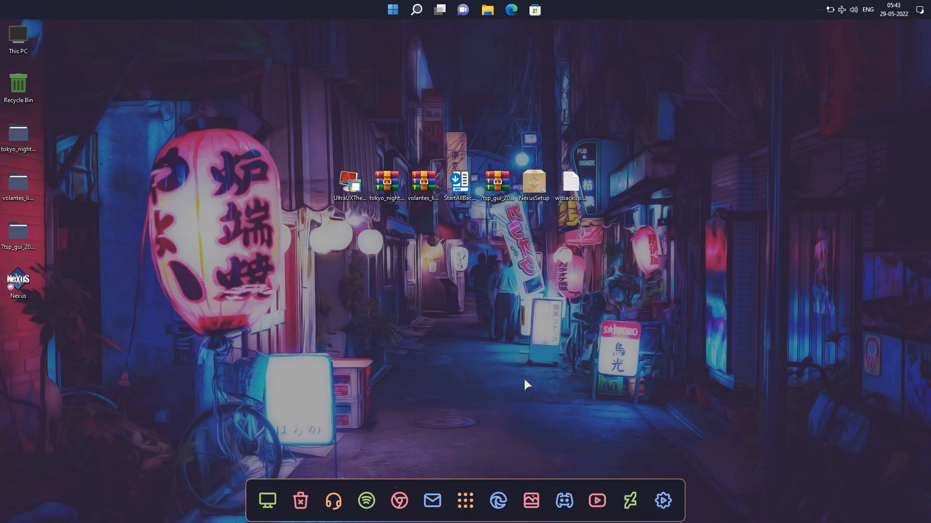
Check the themed look of This PC from the dock and of Control Panel's Programs and Features page, closing each window
{"action": "left_click", "coordinate": [262, 500]}
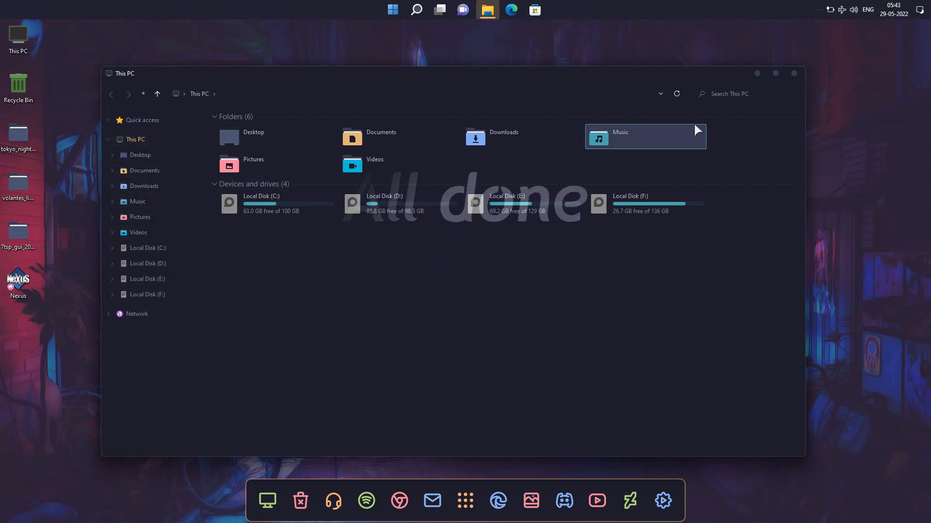
{"action": "left_click", "coordinate": [794, 74]}
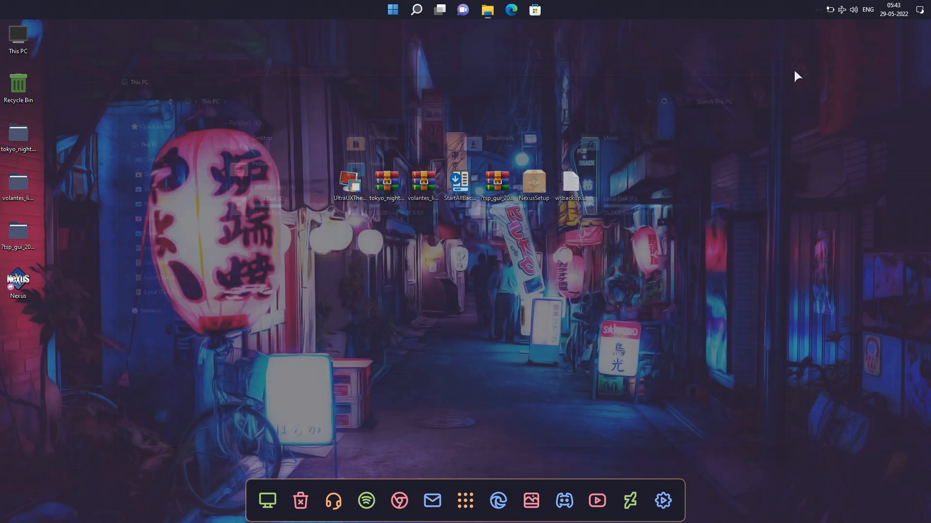
{"action": "right_click", "coordinate": [830, 214]}
{"action": "mouse_move", "coordinate": [856, 311]}
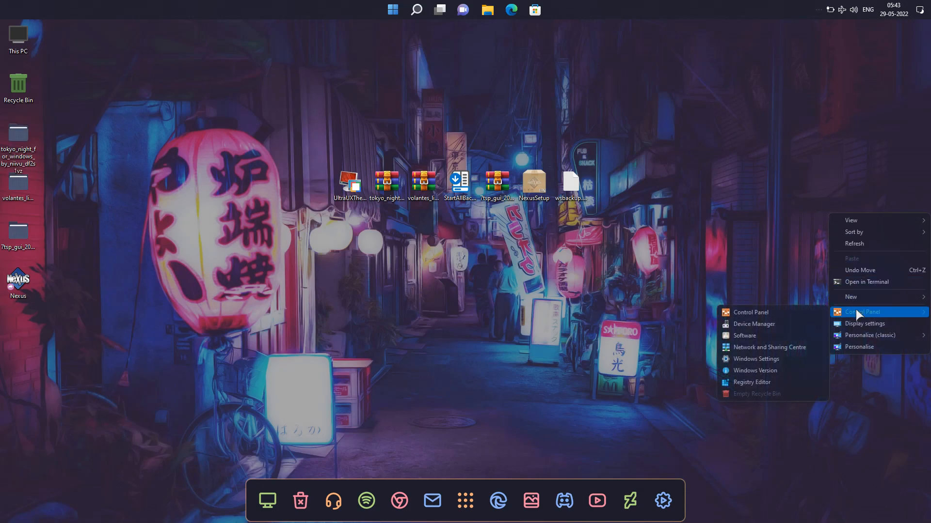
{"action": "left_click", "coordinate": [808, 313]}
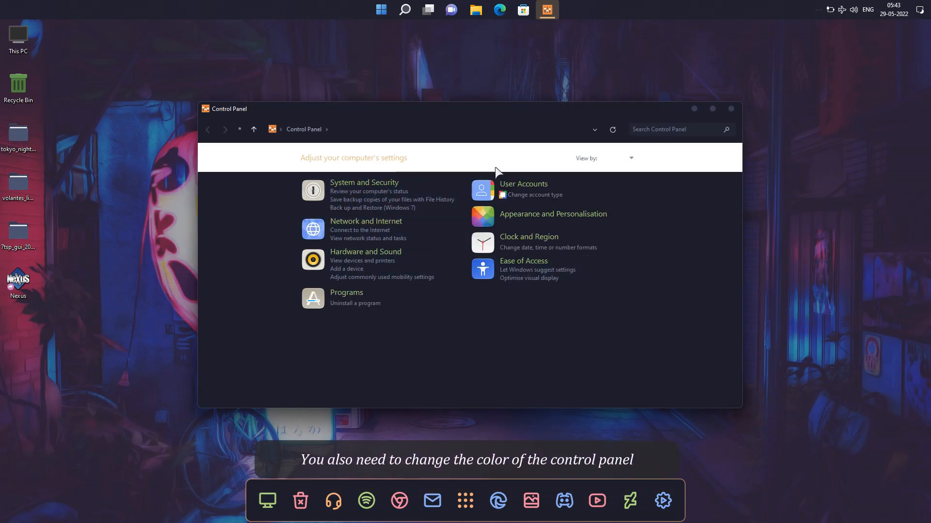
{"action": "left_click", "coordinate": [353, 303]}
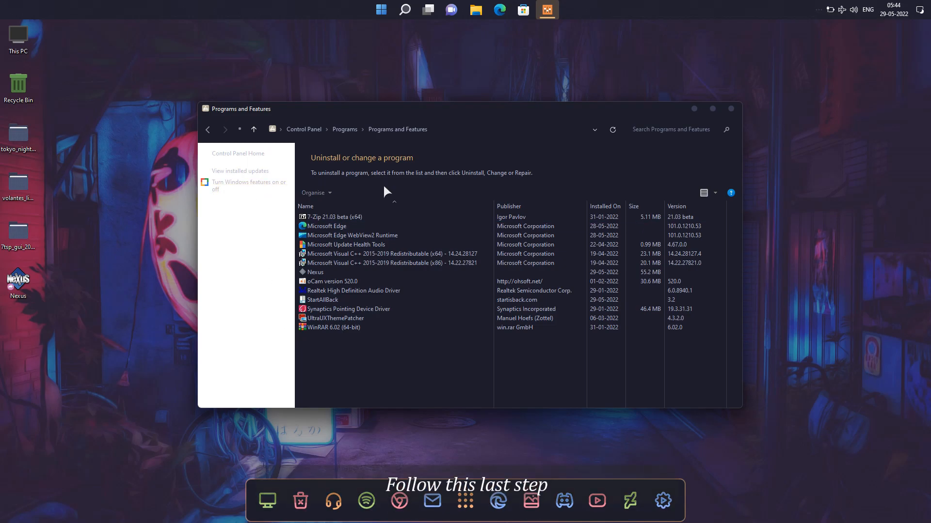
{"action": "left_click", "coordinate": [731, 109]}
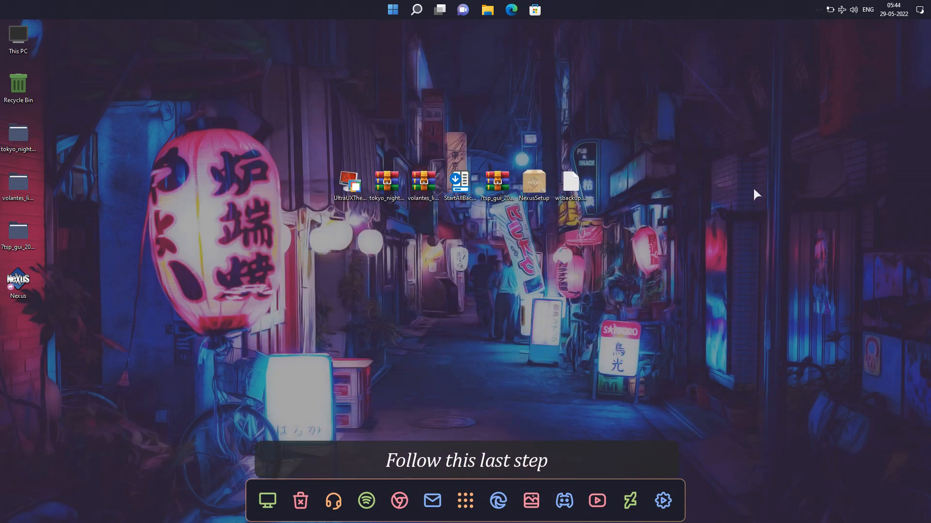
Open tools-extras > 7TSP for colored control panel parts inside the desktop's tokyo_night_for_windows folder
{"action": "double_click", "coordinate": [18, 134]}
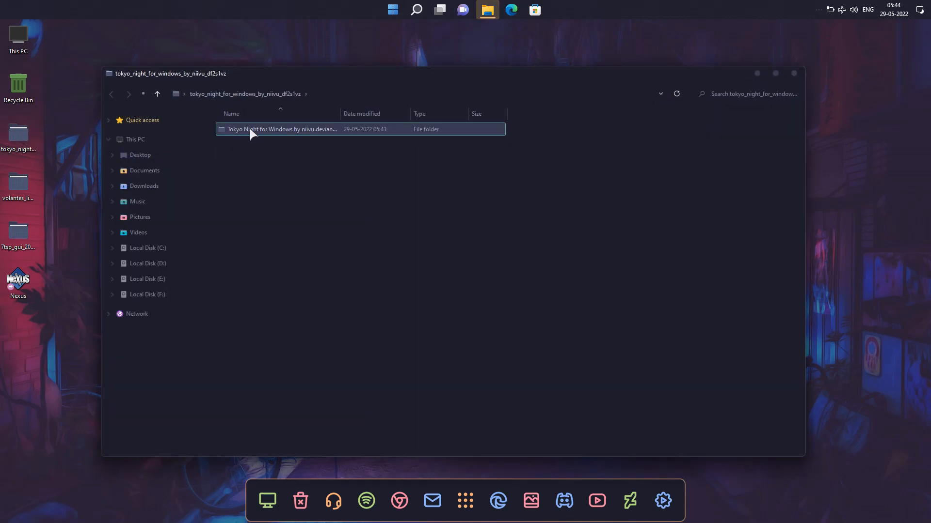
{"action": "double_click", "coordinate": [249, 129]}
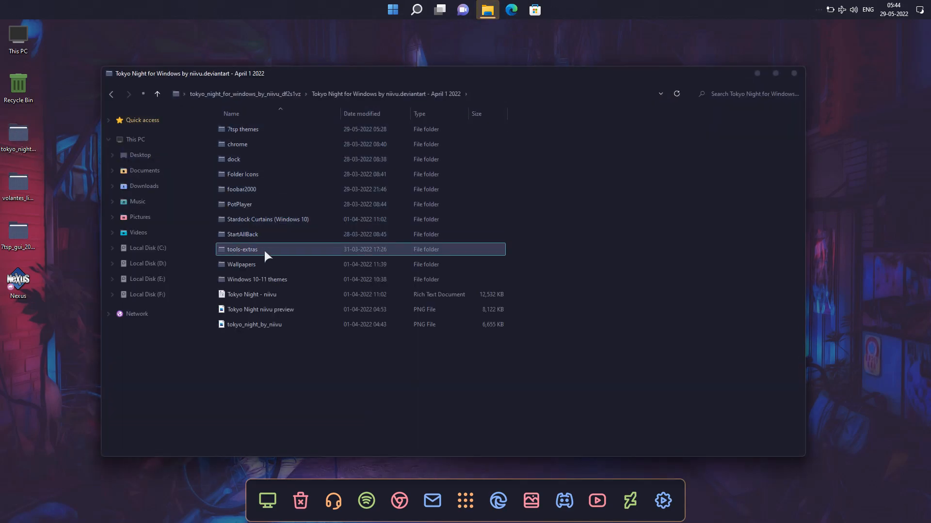
{"action": "left_click", "coordinate": [234, 252]}
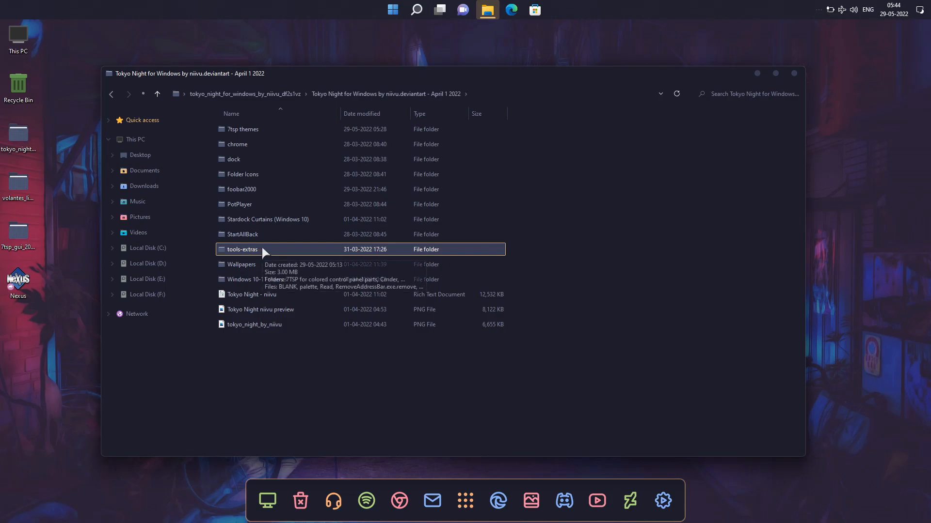
{"action": "double_click", "coordinate": [262, 248]}
{"action": "left_click", "coordinate": [242, 132]}
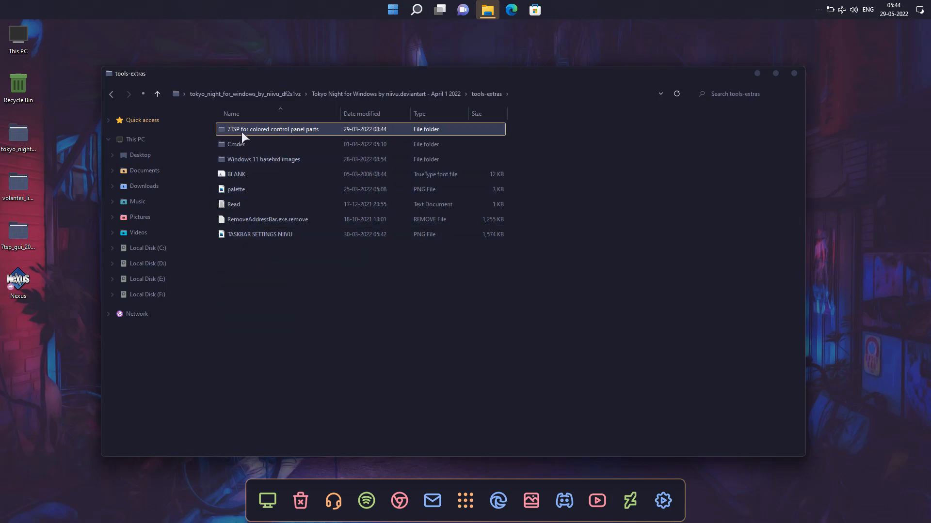
{"action": "double_click", "coordinate": [287, 132]}
Rename 7tsp Tokyo Night shell.7z.remove to 7tsp Tokyo Night shell.7z, accept the extension change, and close the window
{"action": "left_click", "coordinate": [292, 147]}
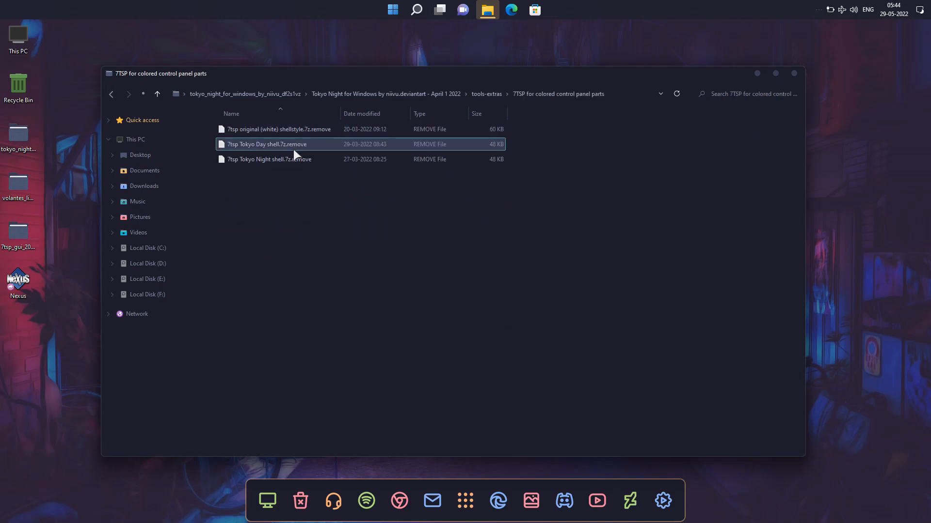
{"action": "left_click", "coordinate": [252, 158]}
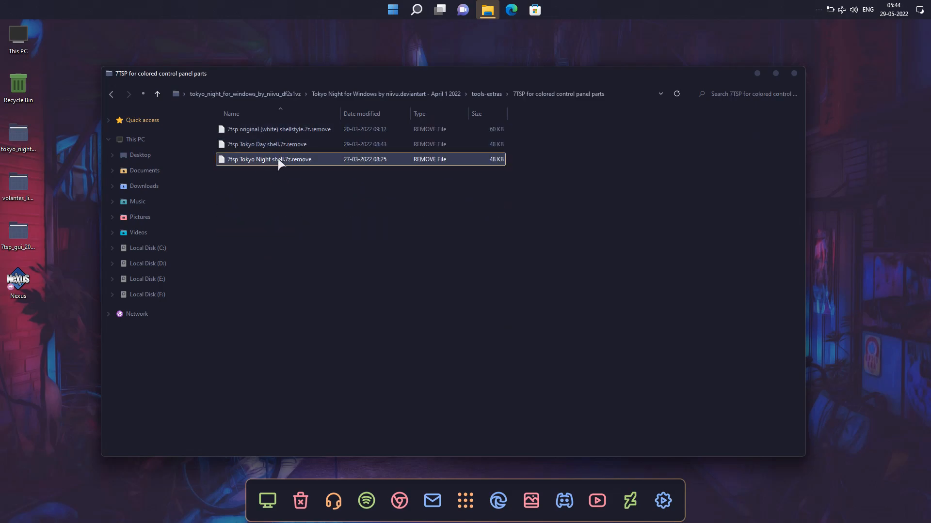
{"action": "right_click", "coordinate": [290, 159]}
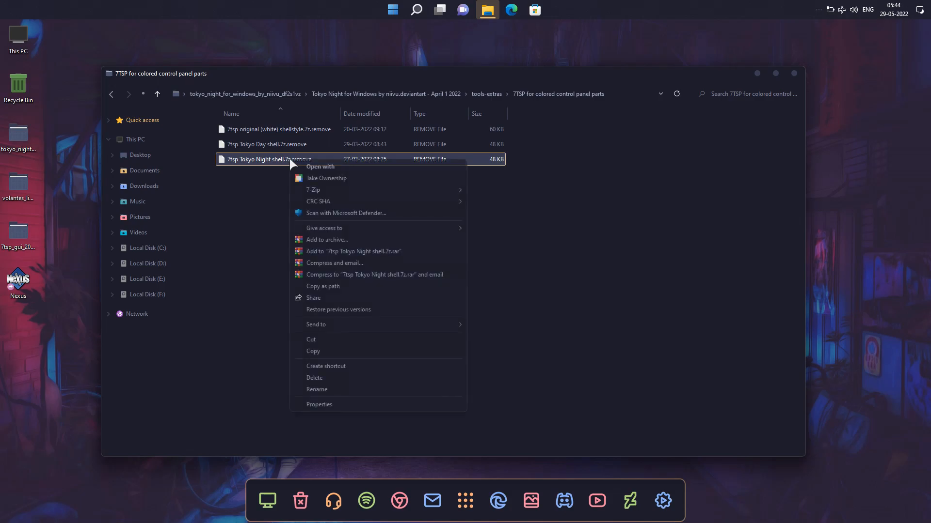
{"action": "left_click", "coordinate": [320, 388]}
{"action": "key", "text": "End"}
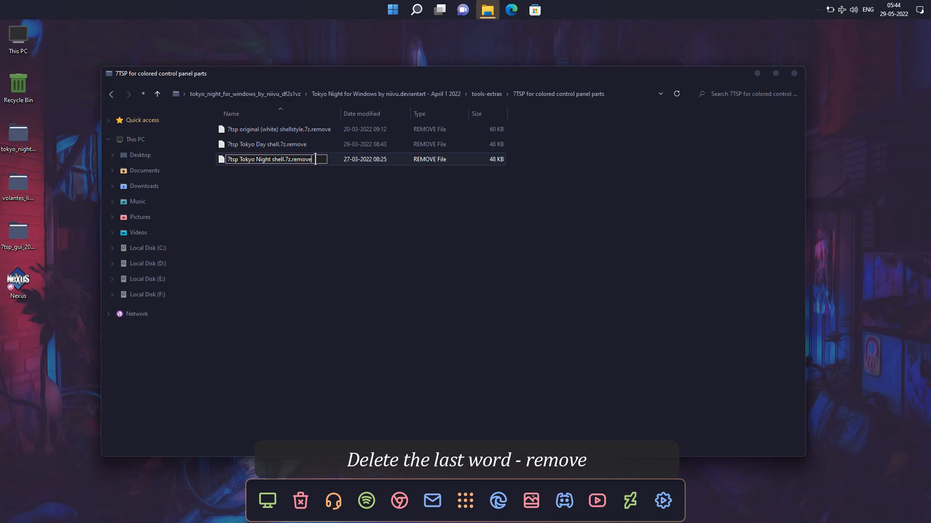
{"action": "key", "text": "BackSpace"}
{"action": "key", "text": "BackSpace"}
{"action": "key", "text": "BackSpace"}
{"action": "key", "text": "BackSpace"}
{"action": "key", "text": "BackSpace"}
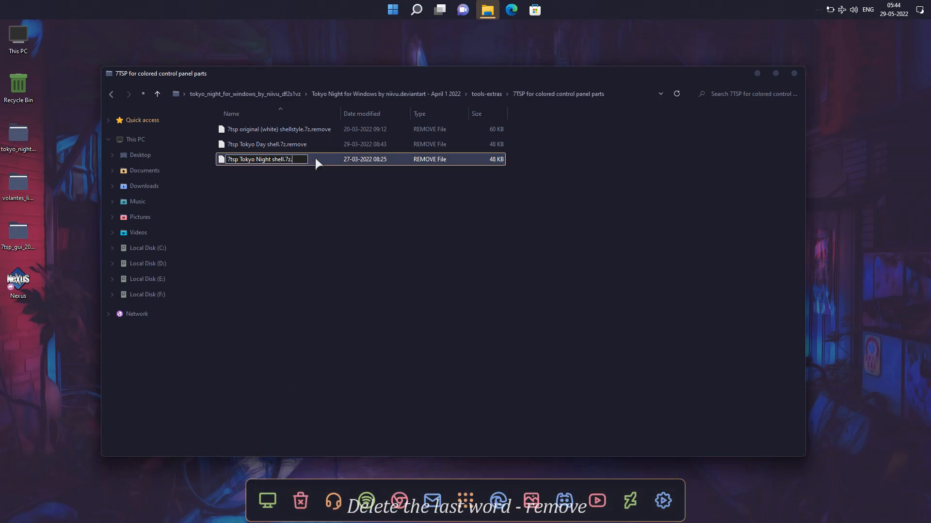
{"action": "left_click", "coordinate": [319, 190]}
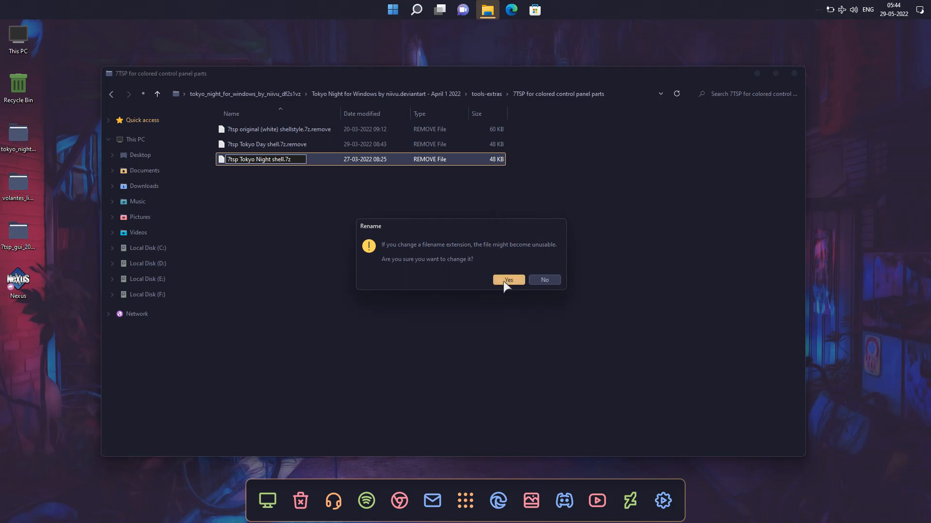
{"action": "left_click", "coordinate": [507, 281]}
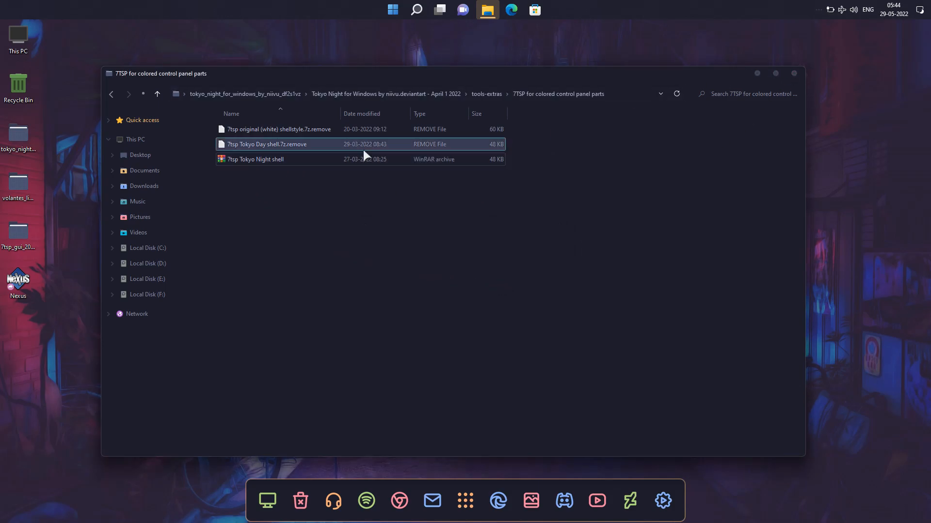
{"action": "left_click", "coordinate": [310, 130]}
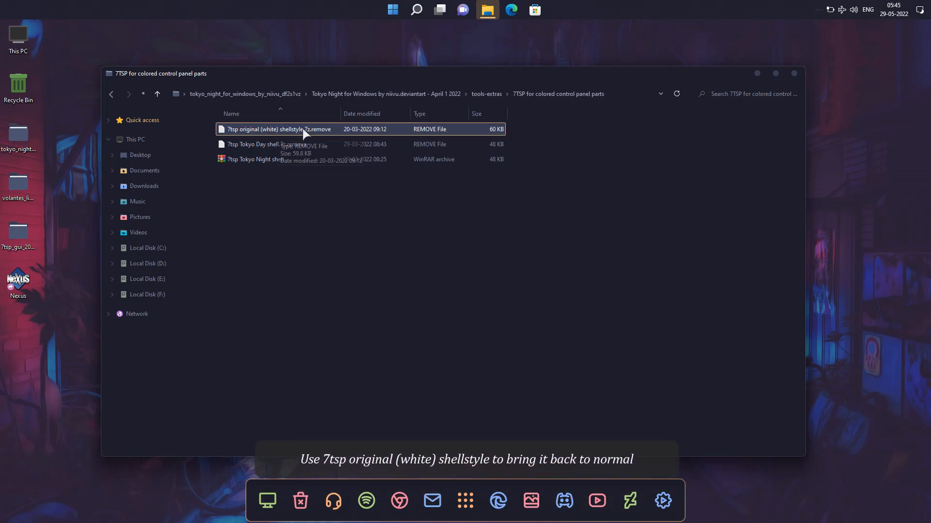
{"action": "left_click", "coordinate": [796, 72]}
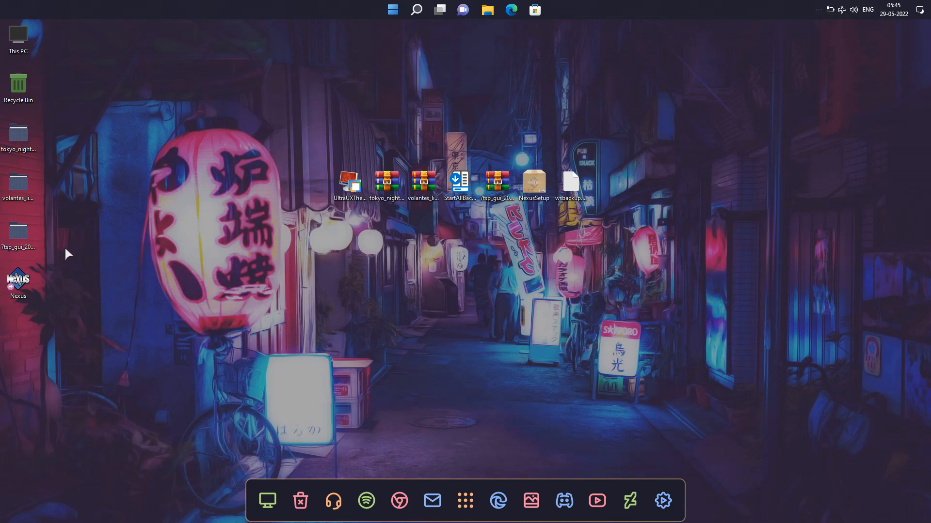
Launch 7tsp GUI v0.6(2019) and add 7tsp Tokyo Night shell from tools-extras > 7TSP for colored control panel parts as a custom pack
{"action": "double_click", "coordinate": [19, 241]}
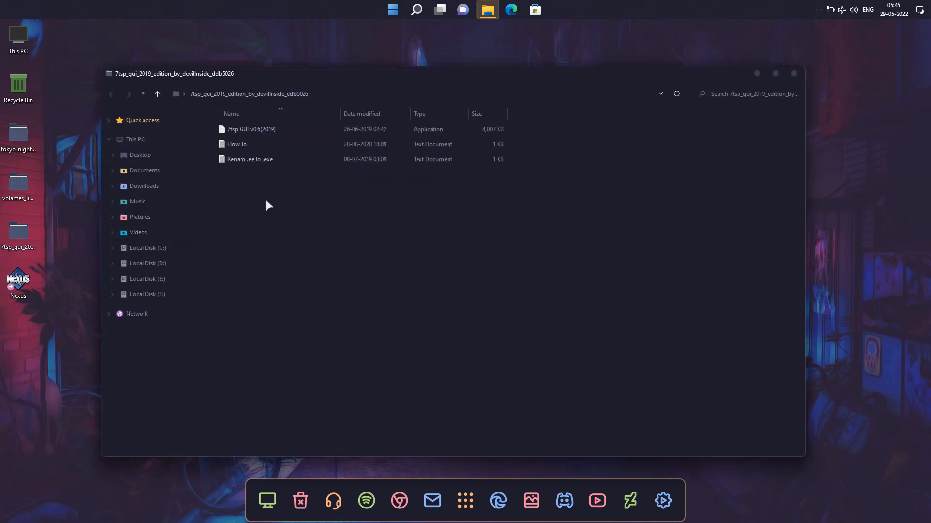
{"action": "left_click", "coordinate": [257, 130]}
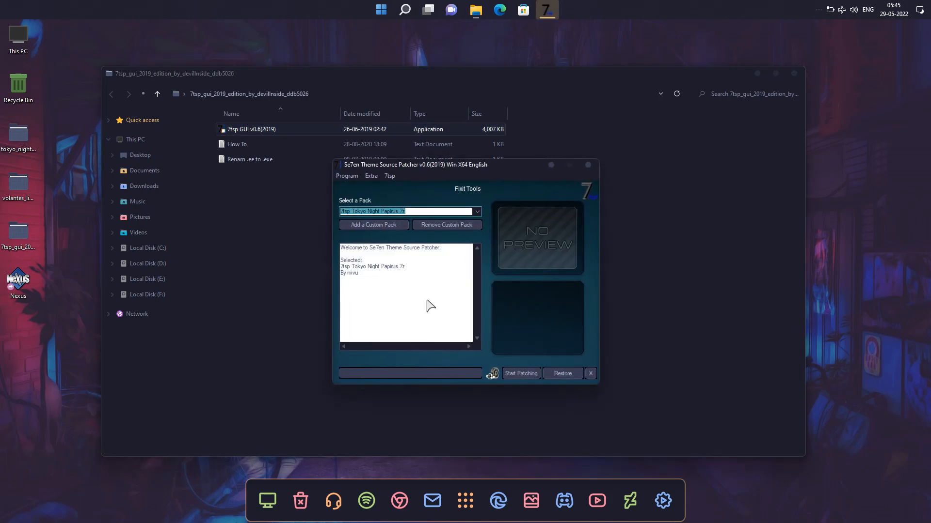
{"action": "left_click", "coordinate": [371, 226]}
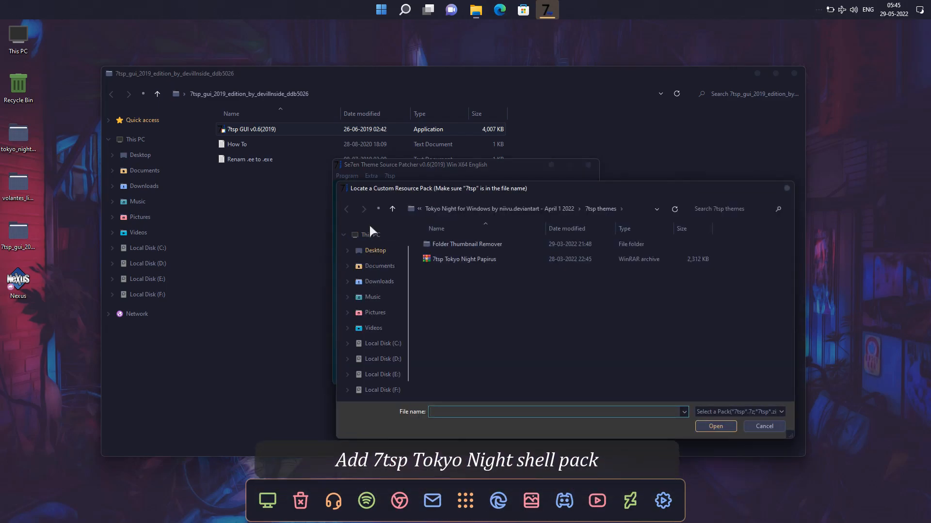
{"action": "left_click", "coordinate": [373, 271]}
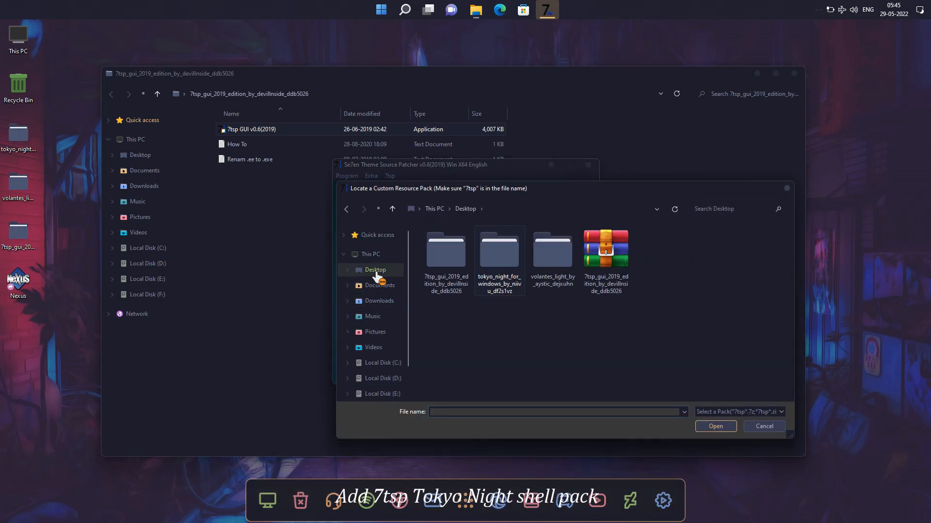
{"action": "left_click", "coordinate": [516, 253]}
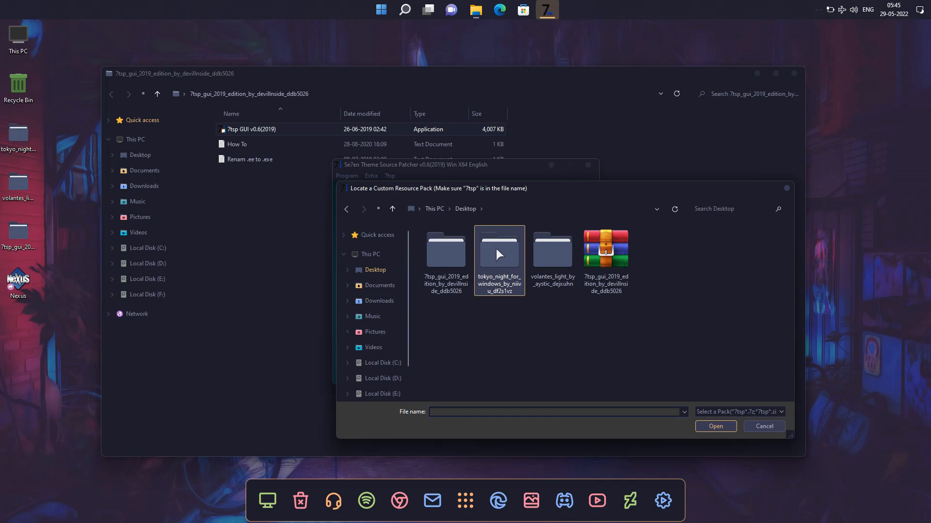
{"action": "double_click", "coordinate": [496, 249]}
{"action": "double_click", "coordinate": [496, 246]}
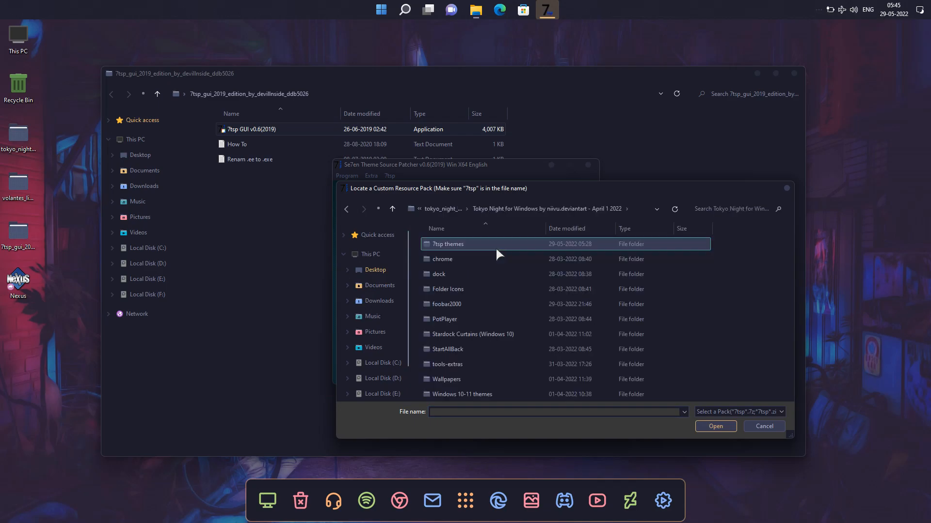
{"action": "double_click", "coordinate": [450, 364]}
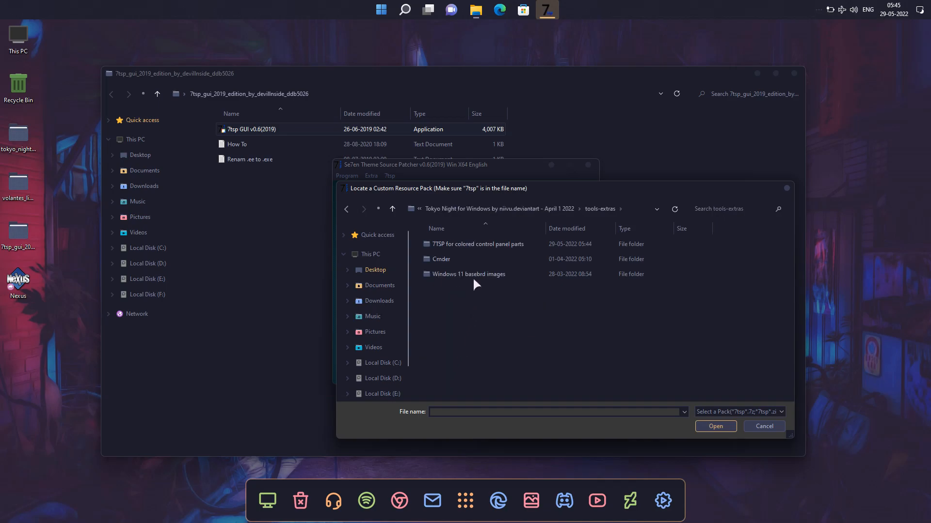
{"action": "double_click", "coordinate": [484, 243]}
{"action": "left_click", "coordinate": [448, 245]}
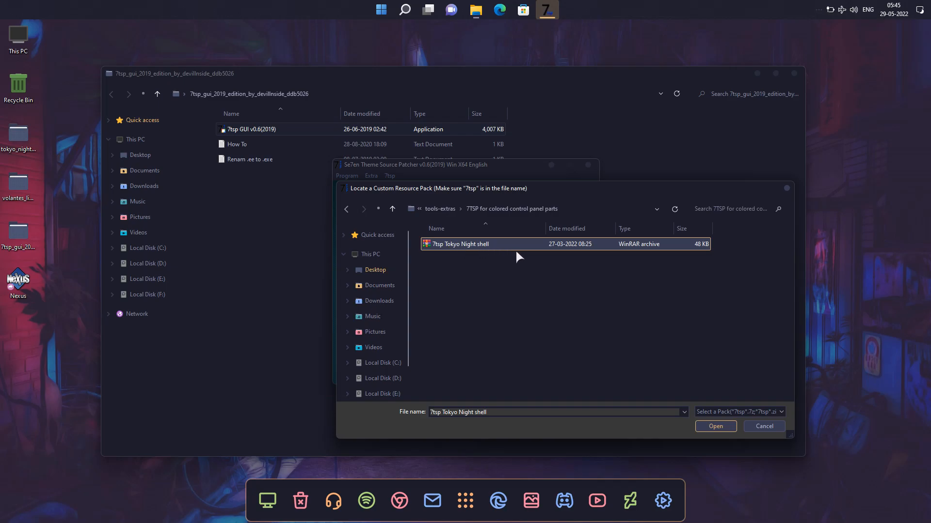
{"action": "left_click", "coordinate": [703, 426]}
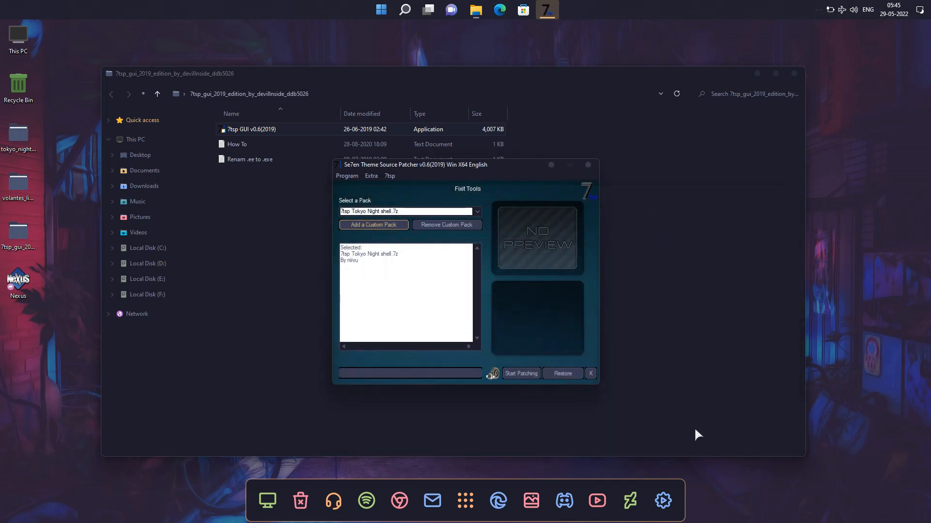
Patch the system with 7tsp Tokyo Night shell.7z, leaving restore point creation enabled, and dismiss the completion message
{"action": "left_click", "coordinate": [521, 373]}
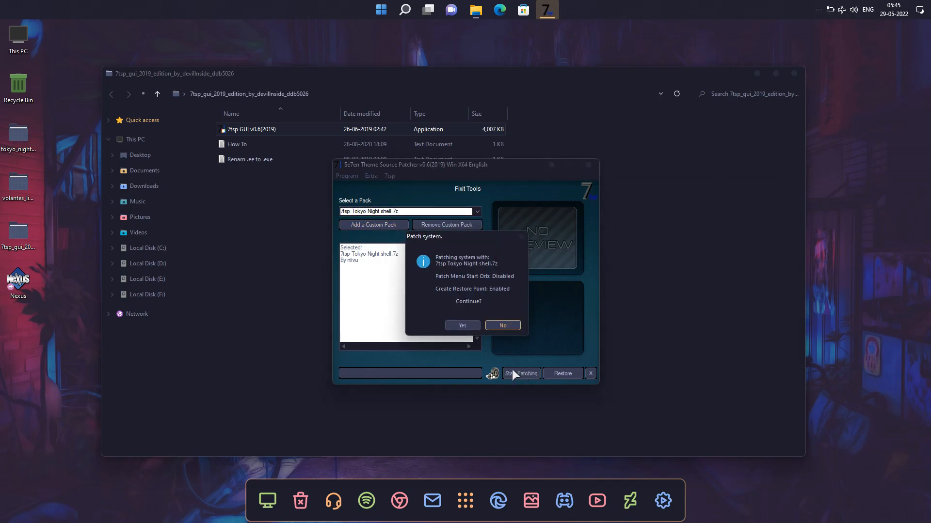
{"action": "left_click", "coordinate": [462, 325]}
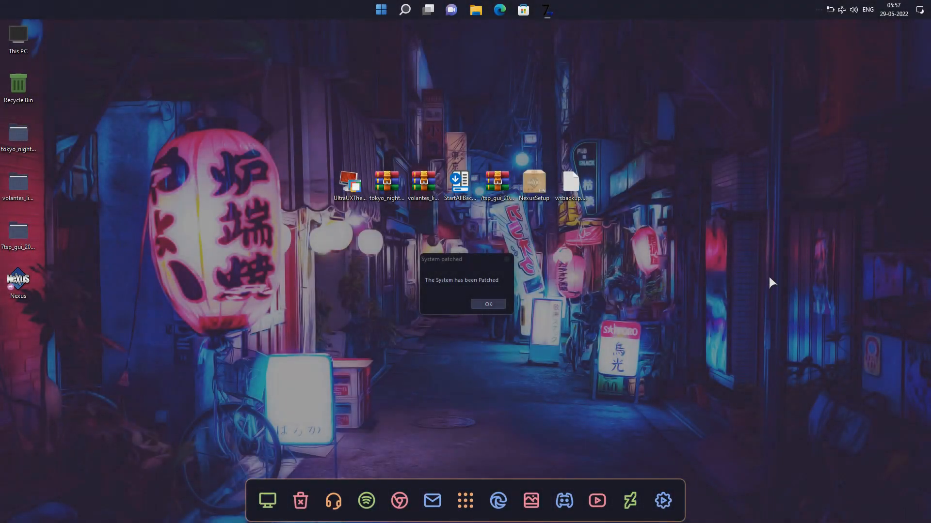
{"action": "left_click", "coordinate": [500, 302]}
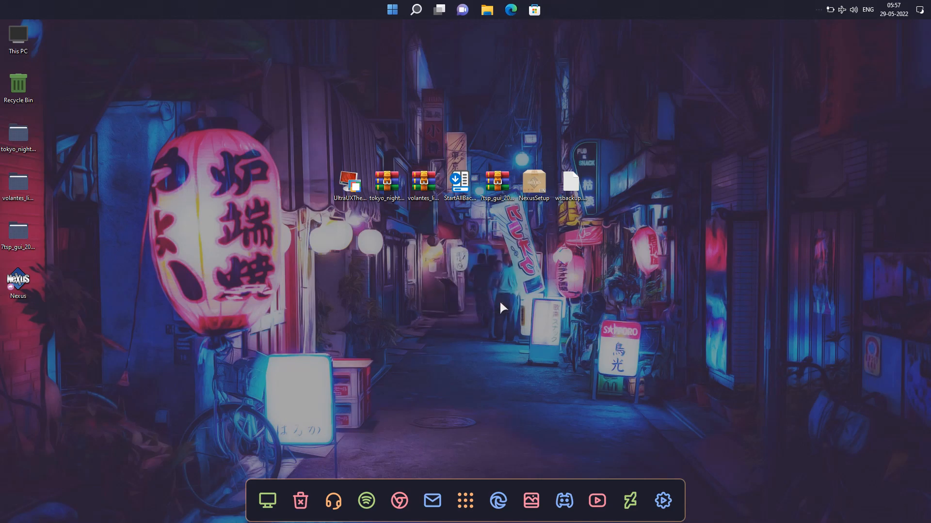
Check the colours of Control Panel and its Programs and Features page, and close the window
{"action": "right_click", "coordinate": [588, 231]}
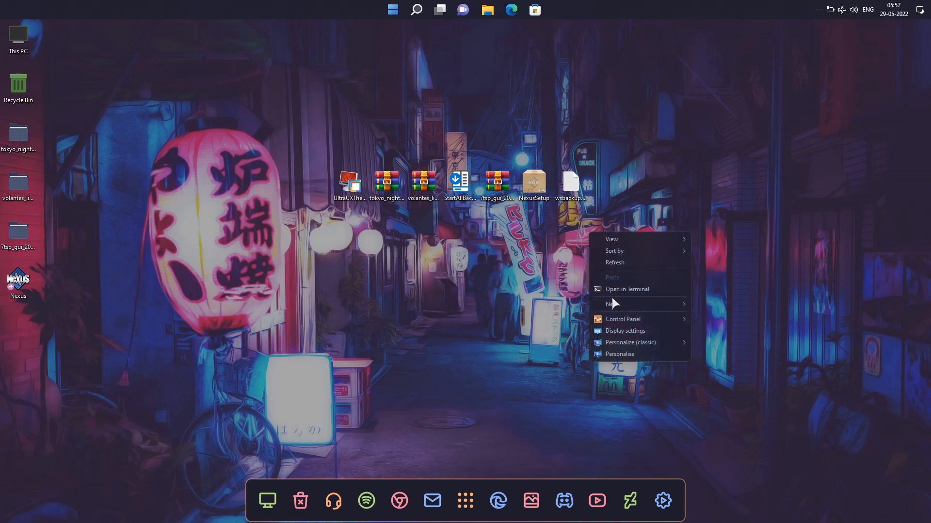
{"action": "mouse_move", "coordinate": [685, 318]}
{"action": "left_click", "coordinate": [713, 316]}
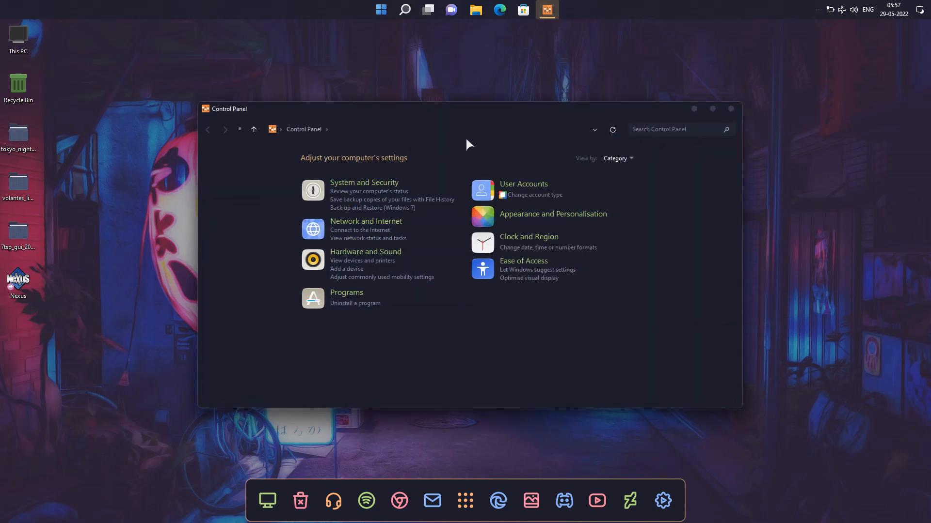
{"action": "left_click", "coordinate": [357, 304]}
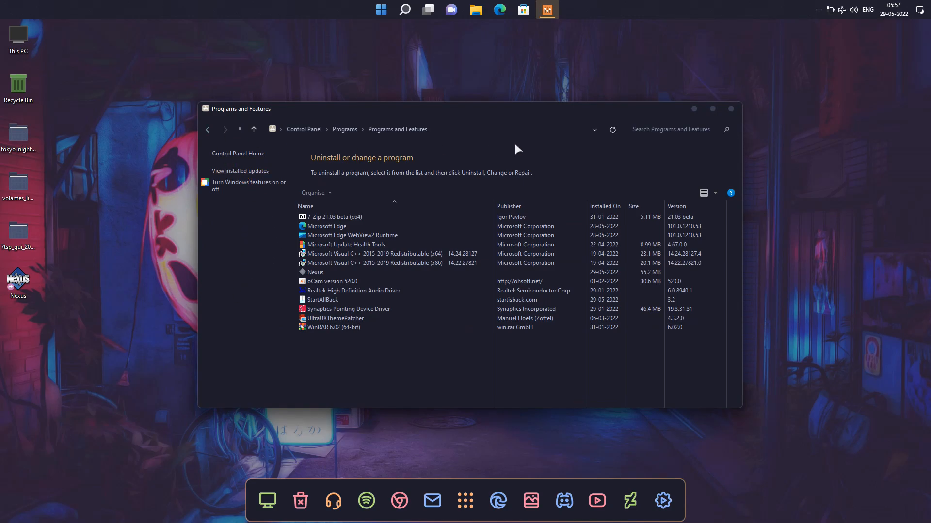
{"action": "left_click", "coordinate": [731, 108]}
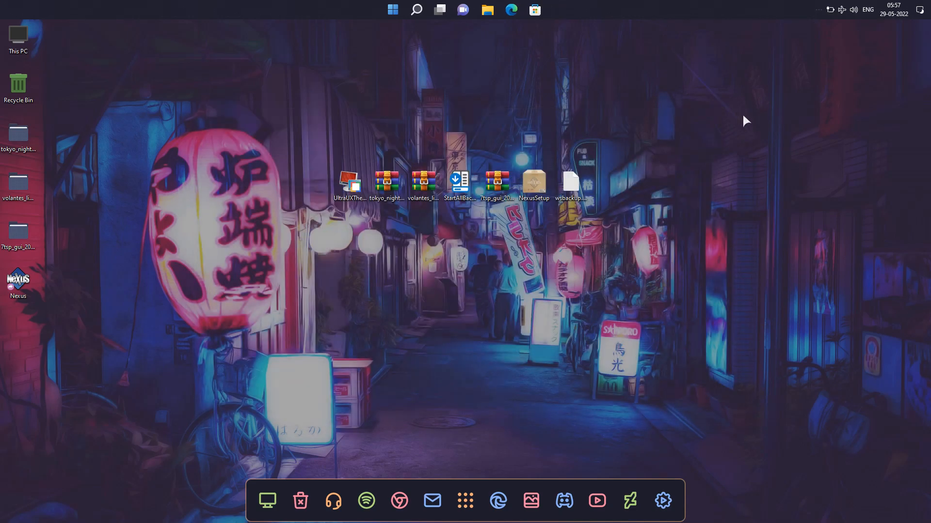